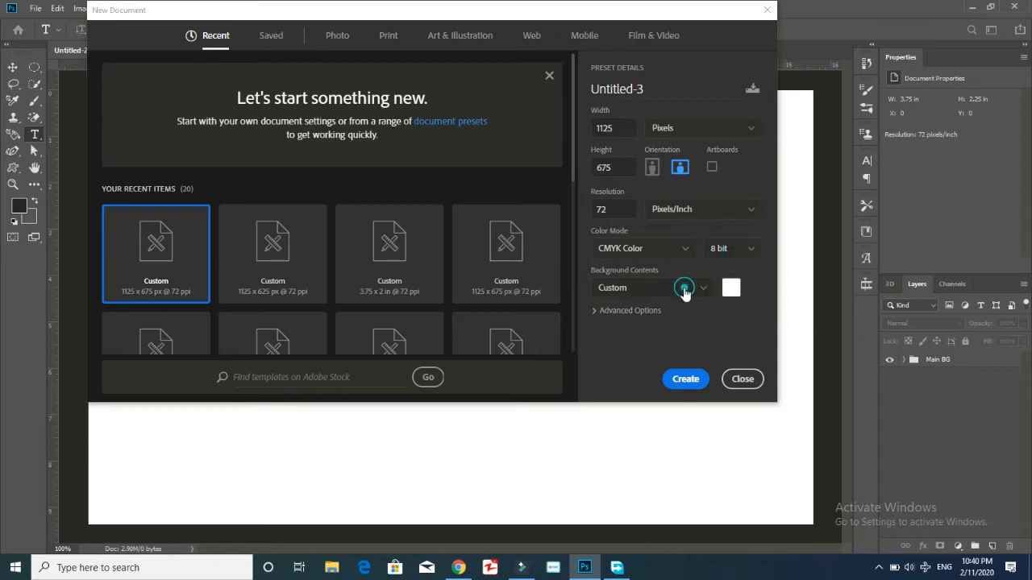
Create a 1125 × 675 px, 72 ppi CMYK document and unlock its Layer 0.
{"action": "left_click", "coordinate": [305, 314]}
{"action": "left_click", "coordinate": [686, 379]}
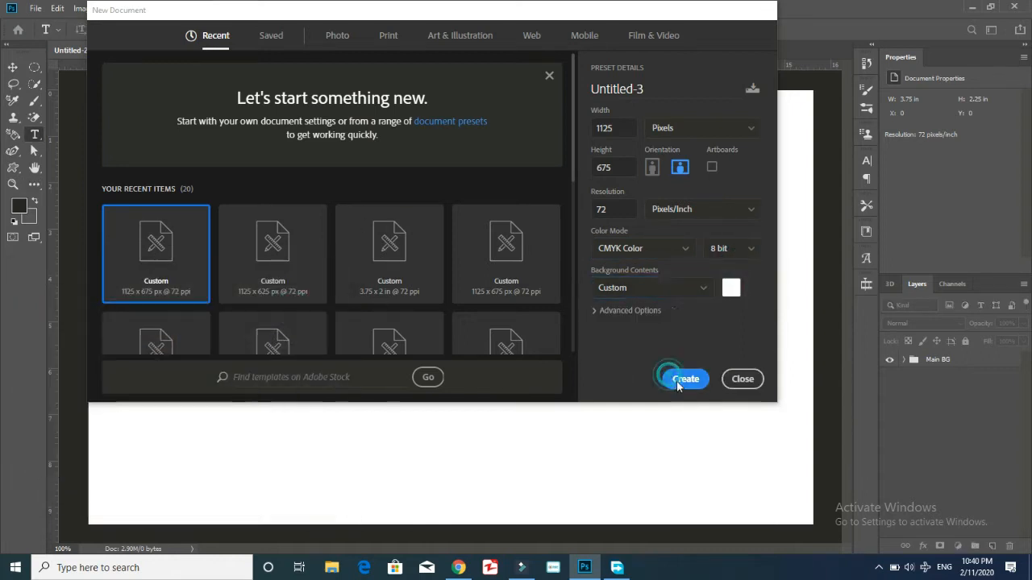
{"action": "left_click", "coordinate": [972, 362]}
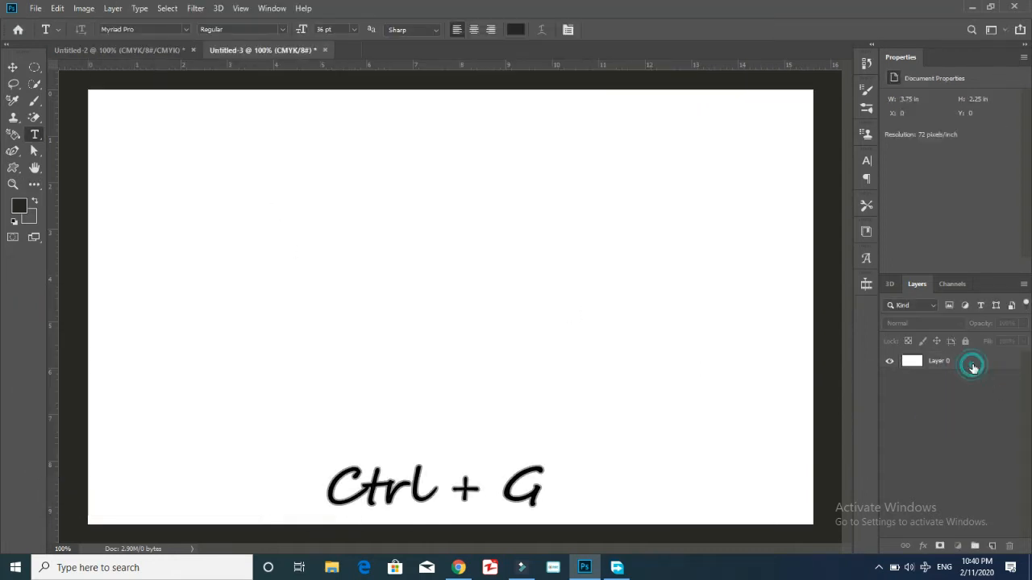
Group the base layer into a group named Main BG.
{"action": "key", "text": "ctrl+g"}
{"action": "double_click", "coordinate": [935, 360]}
{"action": "type", "text": "Main"}
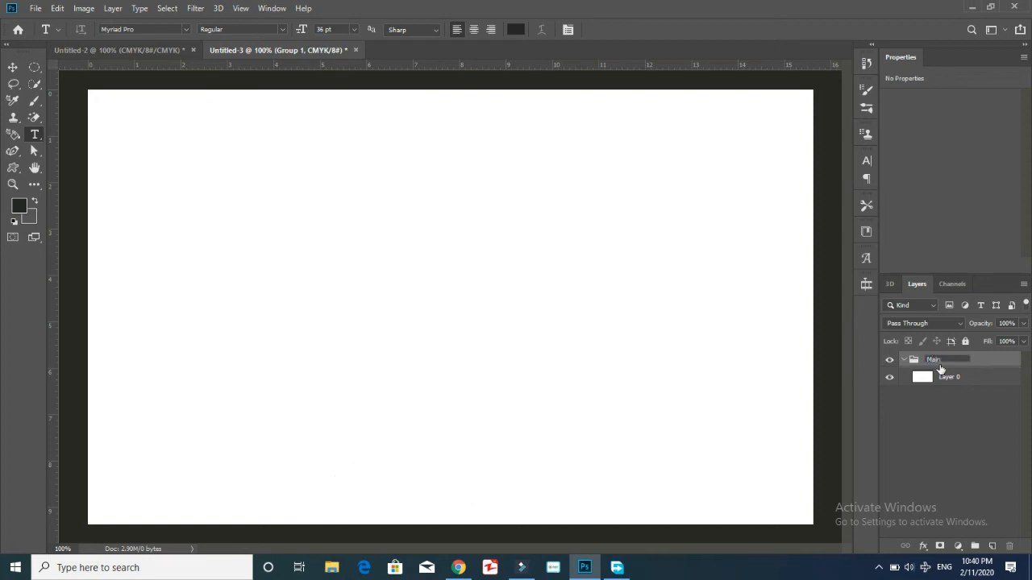
{"action": "type", "text": " BG"}
{"action": "key", "text": "Return"}
Rename Layer 0 to Background, collapse Main BG, and add an empty Layer 1 above it.
{"action": "double_click", "coordinate": [951, 377]}
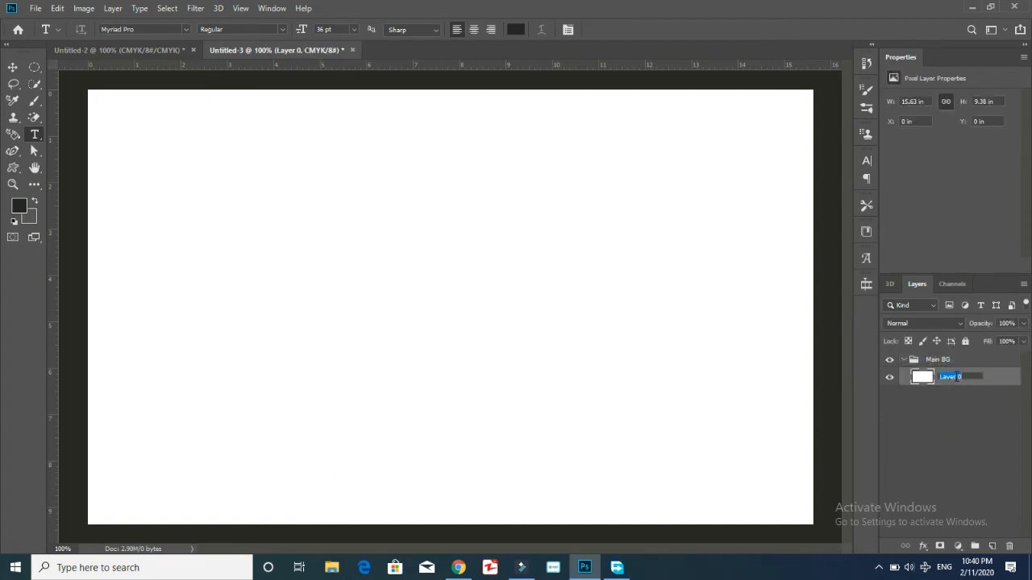
{"action": "type", "text": "Background"}
{"action": "key", "text": "Return"}
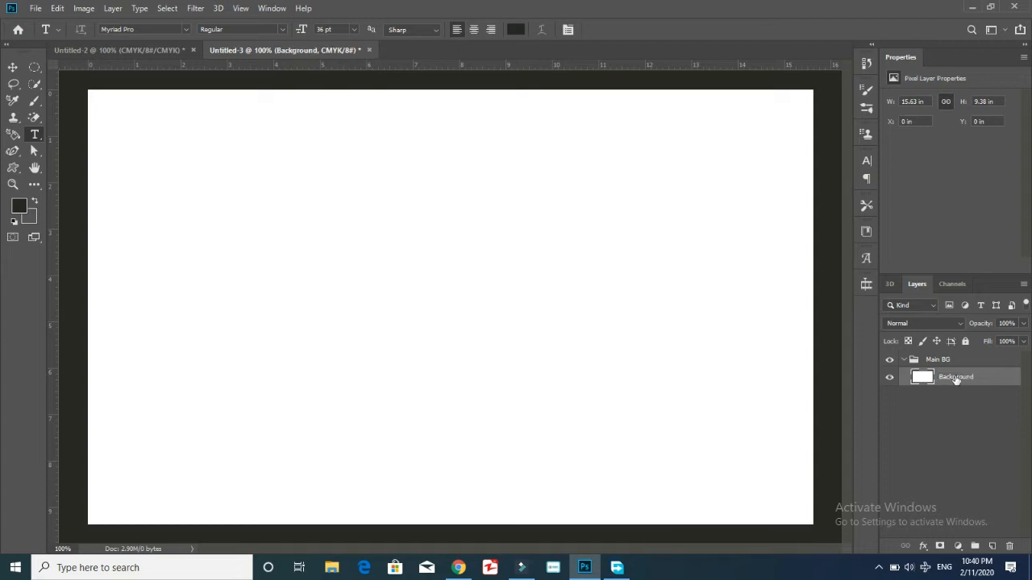
{"action": "left_click", "coordinate": [935, 399]}
{"action": "left_click", "coordinate": [907, 360]}
{"action": "left_click", "coordinate": [992, 545]}
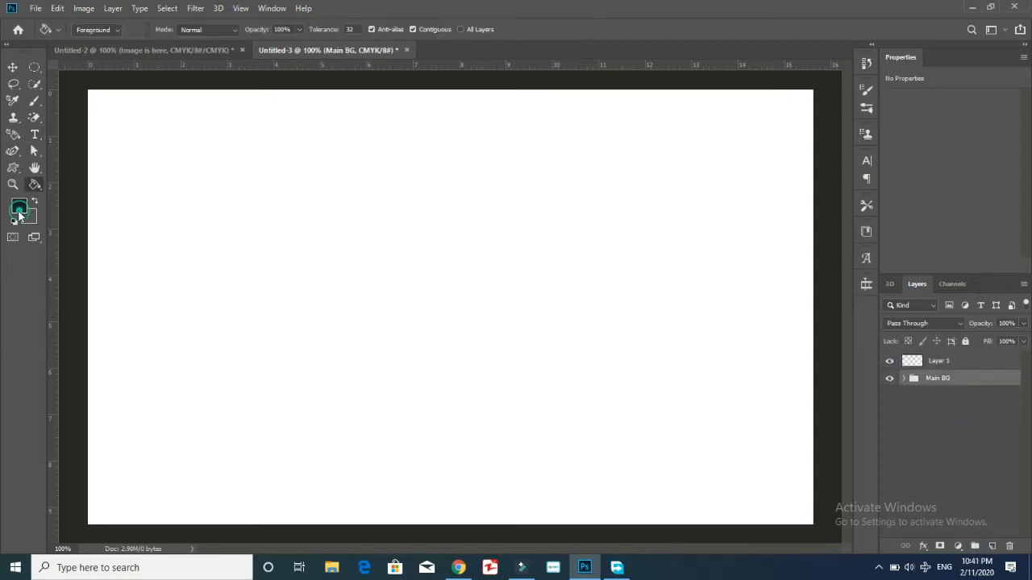
{"action": "left_click", "coordinate": [20, 207]}
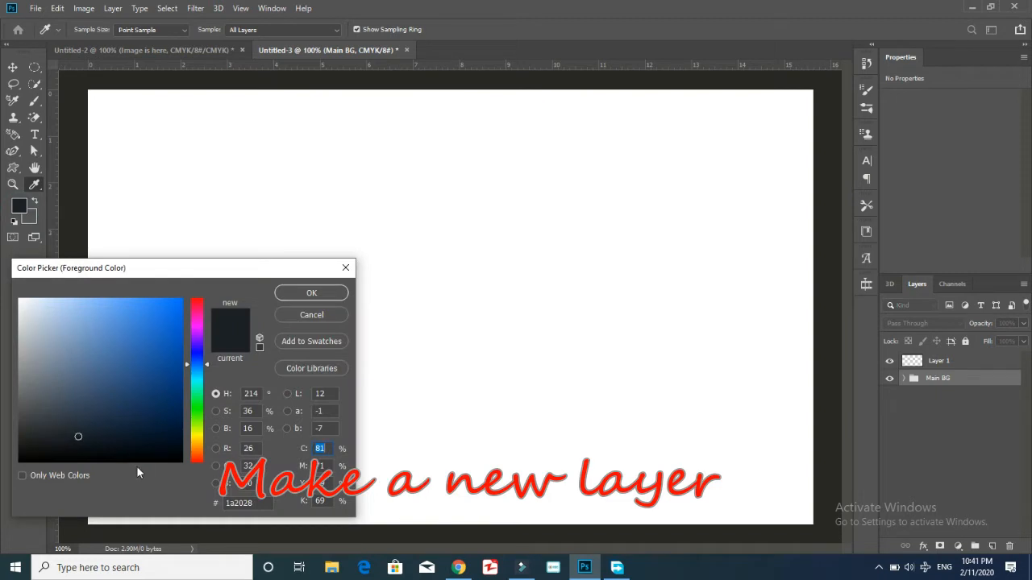
Fill Layer 1 with the dark colour #1a2028 using the Paint Bucket.
{"action": "left_click", "coordinate": [236, 506]}
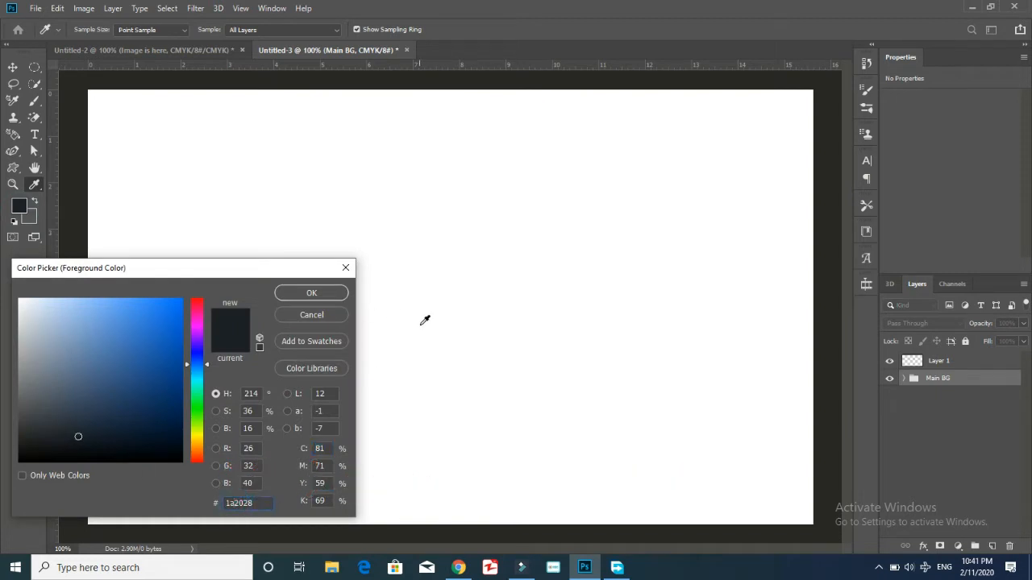
{"action": "left_click", "coordinate": [331, 295]}
{"action": "key", "text": "g"}
{"action": "left_click", "coordinate": [189, 228]}
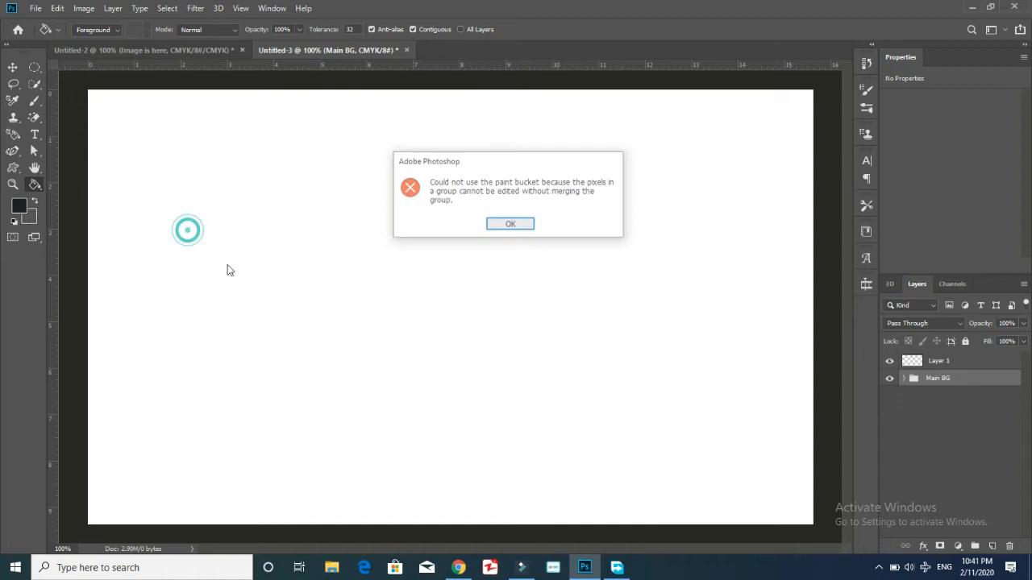
{"action": "left_click", "coordinate": [516, 223]}
{"action": "left_click", "coordinate": [975, 362]}
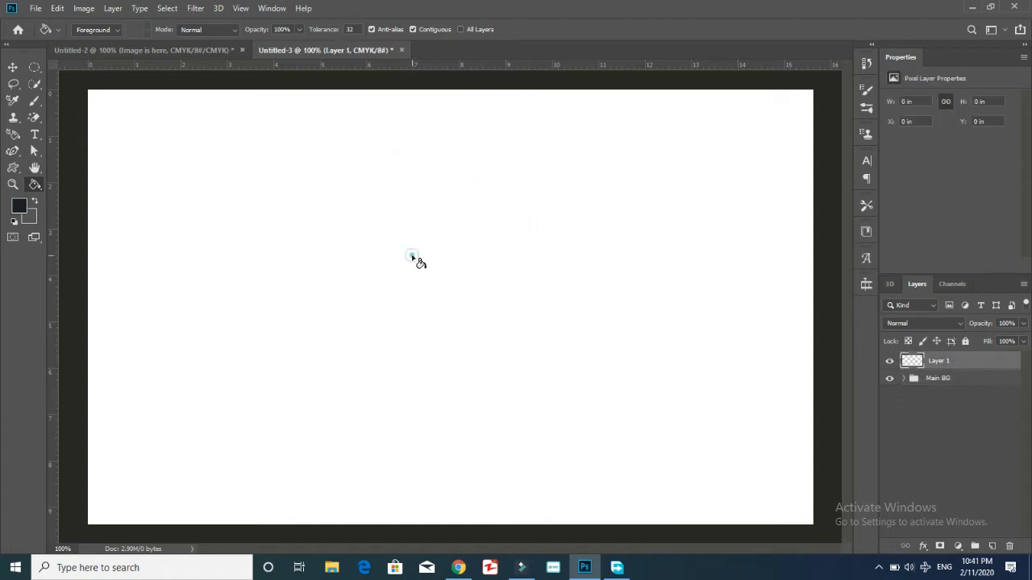
{"action": "left_click", "coordinate": [414, 261]}
{"action": "key", "text": "ctrl+minus"}
{"action": "key", "text": "ctrl+plus"}
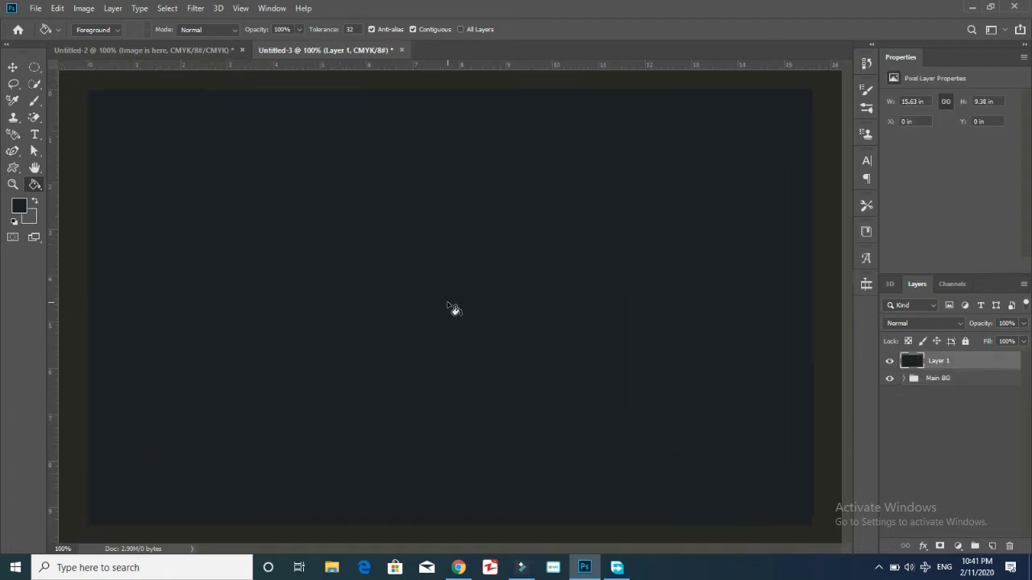
Group Layer 1 into a group named BG and rename the layer Background.
{"action": "left_click", "coordinate": [970, 419]}
{"action": "left_click", "coordinate": [945, 361]}
{"action": "key", "text": "ctrl+g"}
{"action": "double_click", "coordinate": [947, 361]}
{"action": "type", "text": "BG"}
{"action": "left_click", "coordinate": [948, 376]}
{"action": "double_click", "coordinate": [949, 377]}
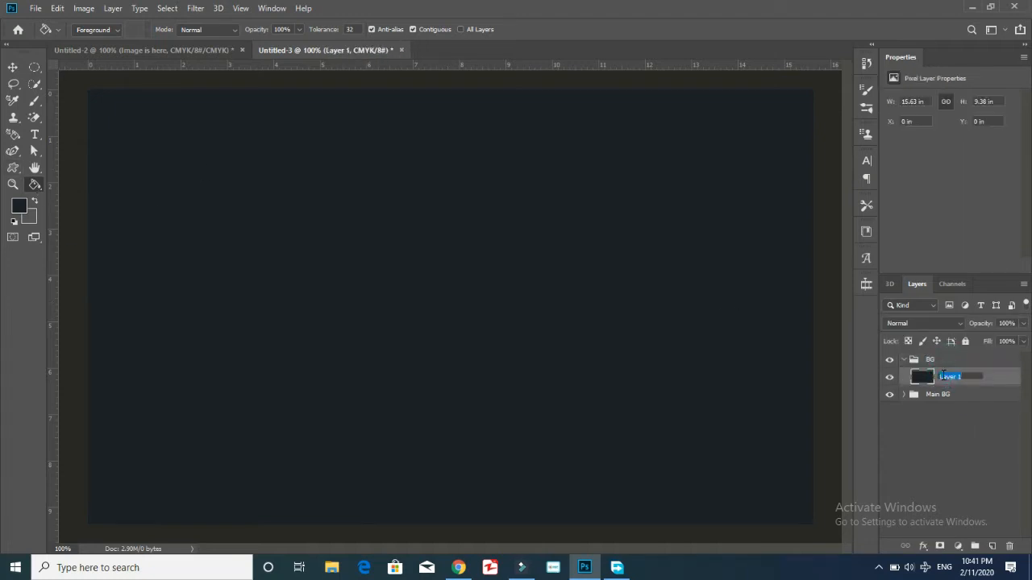
{"action": "type", "text": "Background"}
{"action": "key", "text": "Return"}
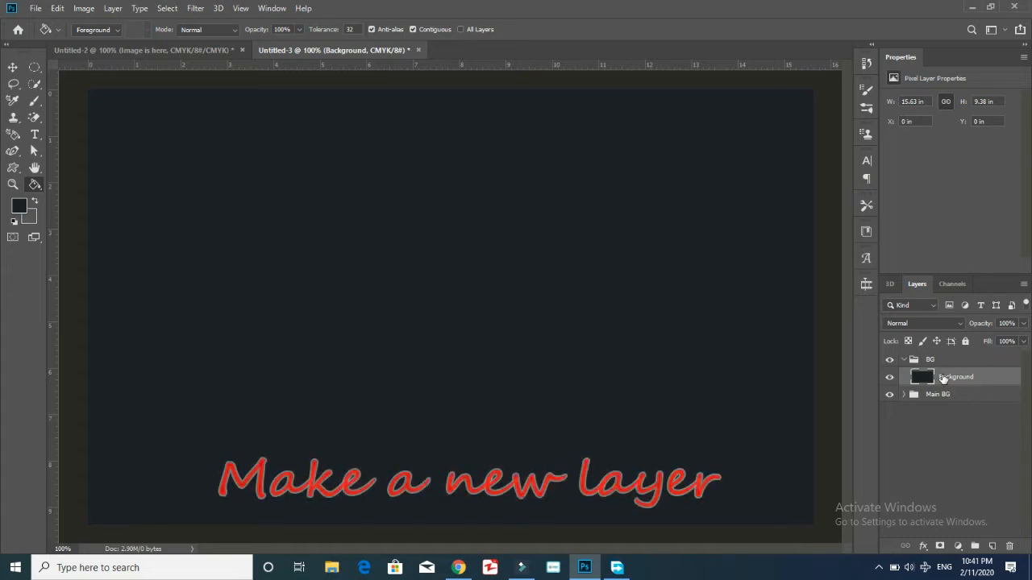
On a new layer, draw the rounded frame custom shape across the whole canvas.
{"action": "left_click", "coordinate": [904, 361]}
{"action": "left_click", "coordinate": [964, 458]}
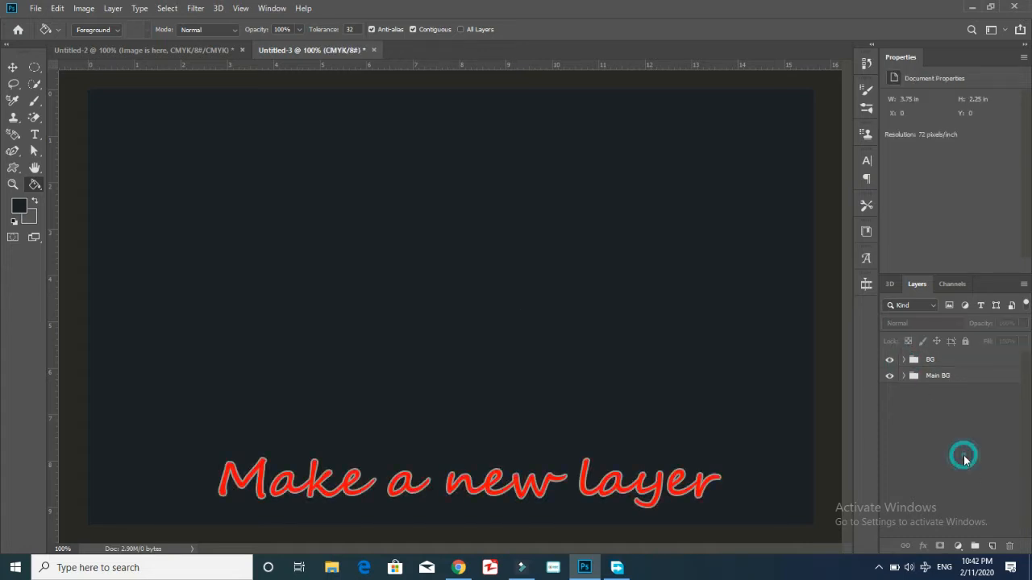
{"action": "left_click", "coordinate": [993, 546]}
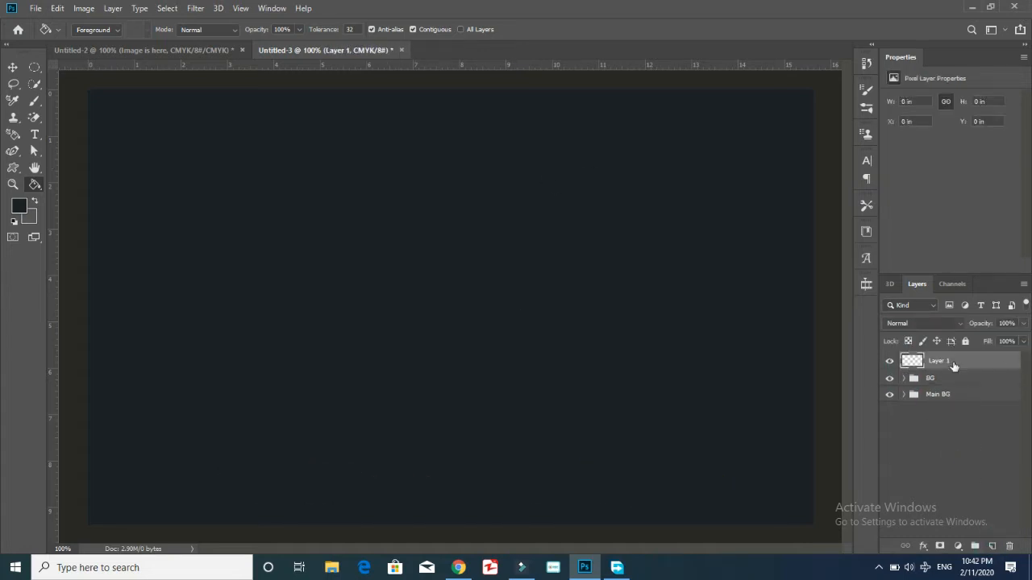
{"action": "left_click", "coordinate": [13, 167]}
{"action": "left_click", "coordinate": [516, 29]}
{"action": "left_click", "coordinate": [447, 123]}
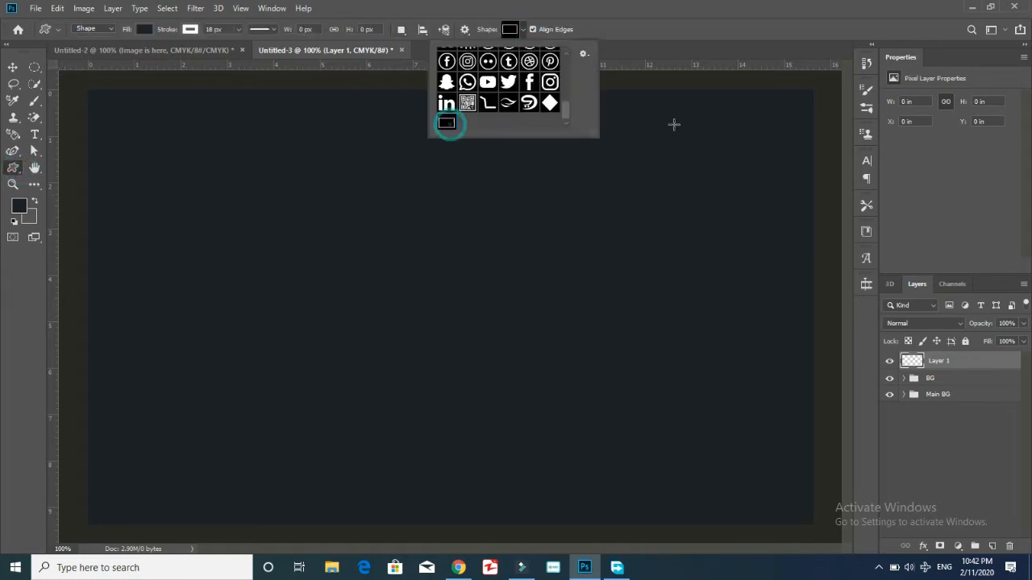
{"action": "left_click", "coordinate": [816, 91]}
{"action": "left_click", "coordinate": [541, 224]}
{"action": "left_click_drag", "start_coordinate": [817, 86], "coordinate": [87, 523]}
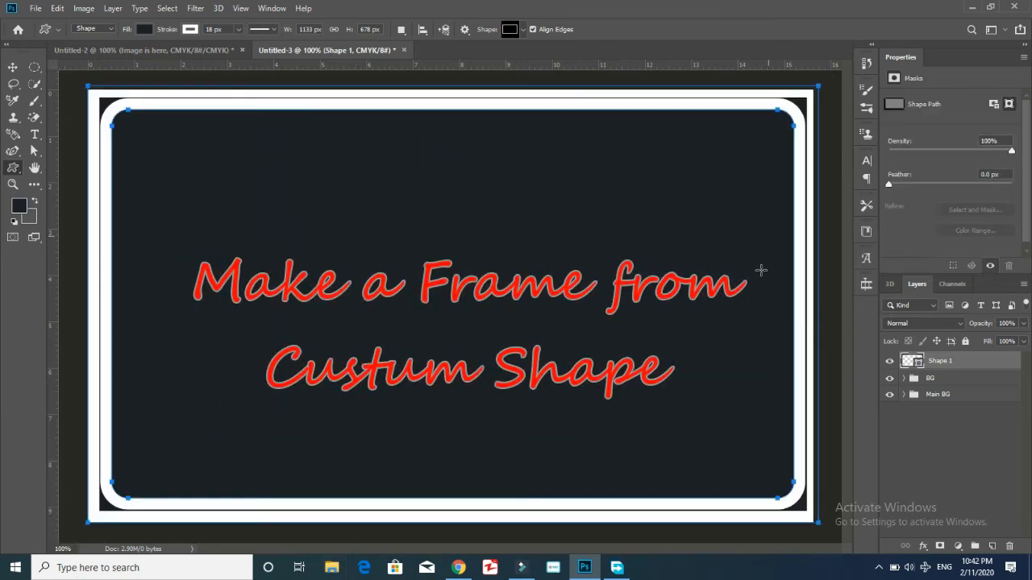
Set the frame's stroke to 0 px and shrink it slightly inward with Free Transform.
{"action": "left_click", "coordinate": [268, 29]}
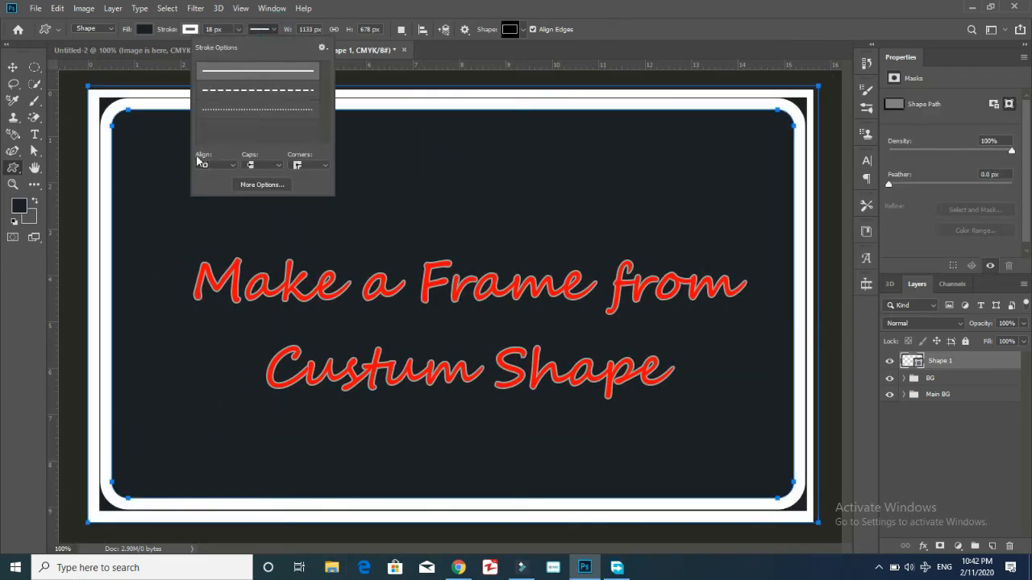
{"action": "left_click", "coordinate": [238, 29]}
{"action": "left_click_drag", "start_coordinate": [230, 43], "coordinate": [208, 44]}
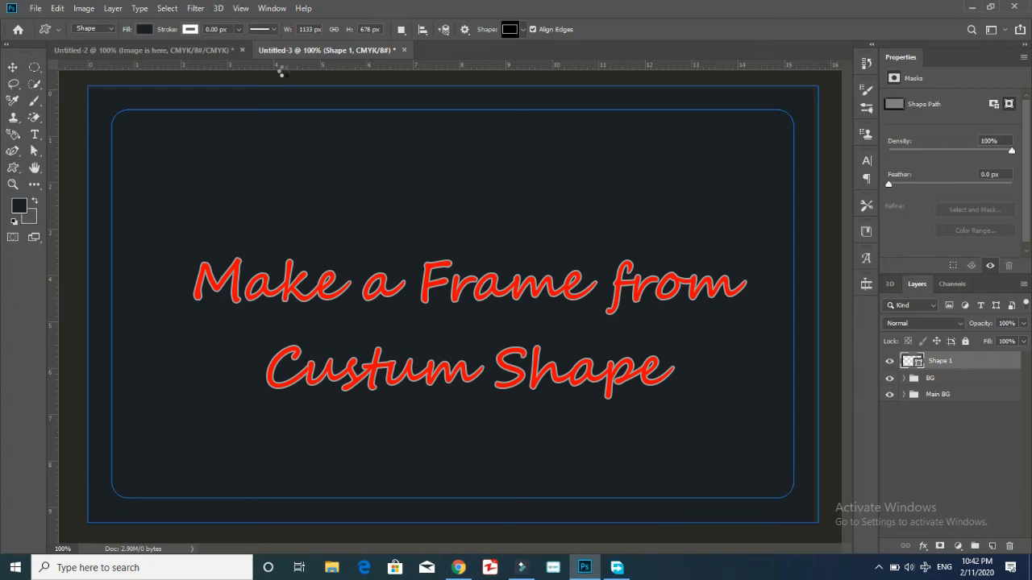
{"action": "key", "text": "ctrl+t"}
{"action": "left_click_drag", "start_coordinate": [817, 305], "coordinate": [813, 306]}
{"action": "left_click_drag", "start_coordinate": [450, 86], "coordinate": [450, 90]}
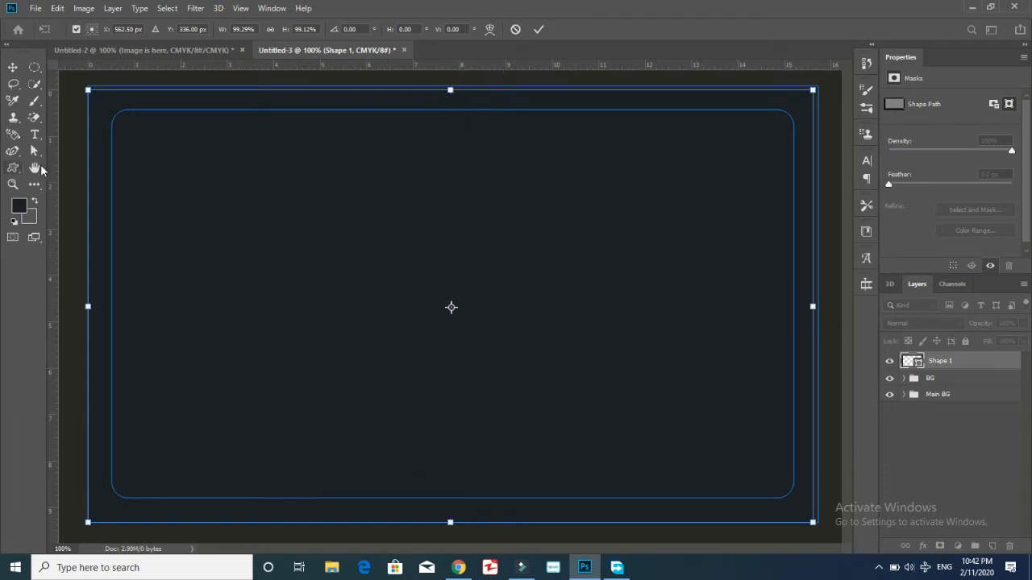
{"action": "left_click", "coordinate": [13, 168]}
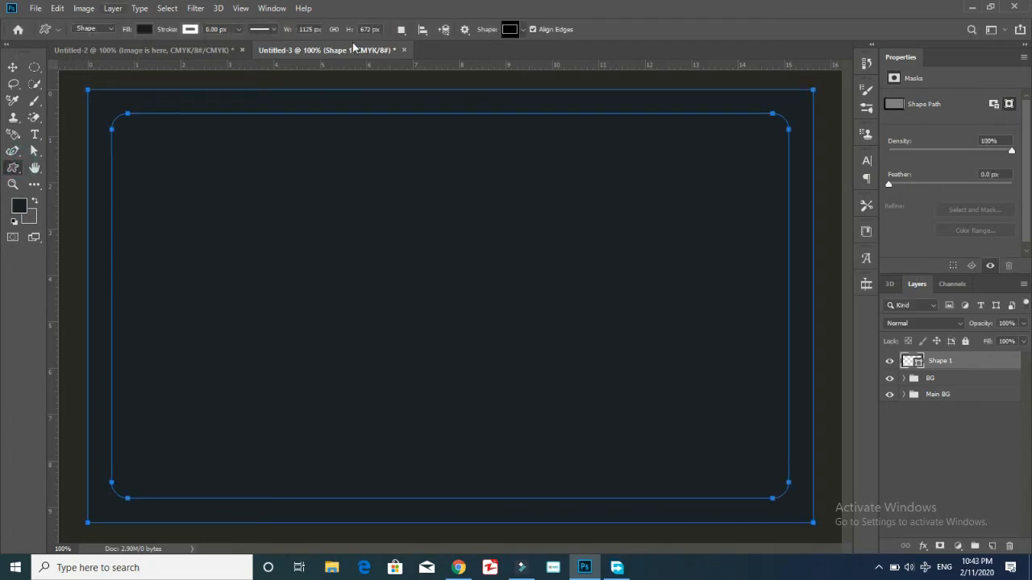
Give the frame shape a blue fill and a yellow stroke.
{"action": "left_click", "coordinate": [143, 29]}
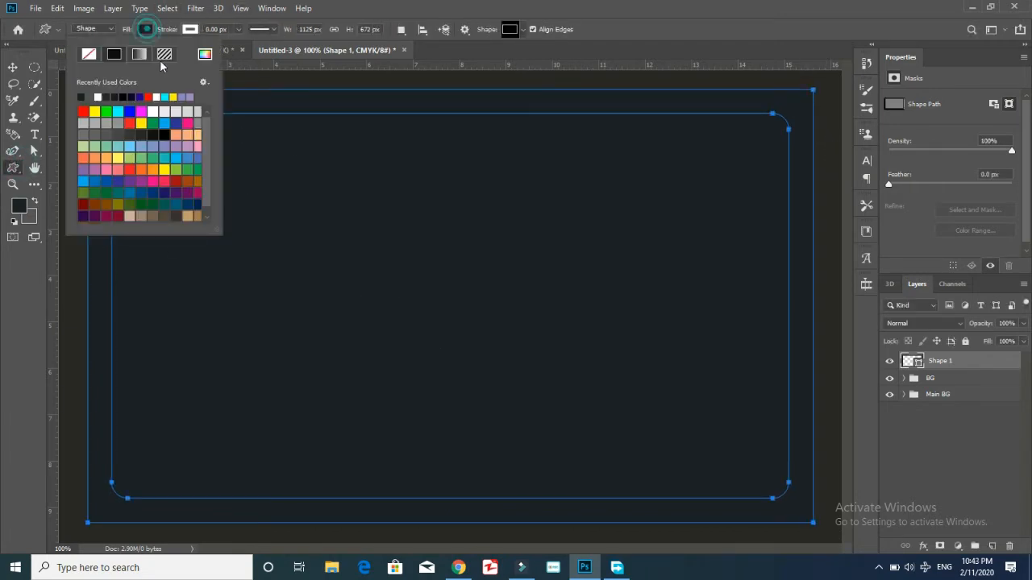
{"action": "left_click", "coordinate": [142, 114]}
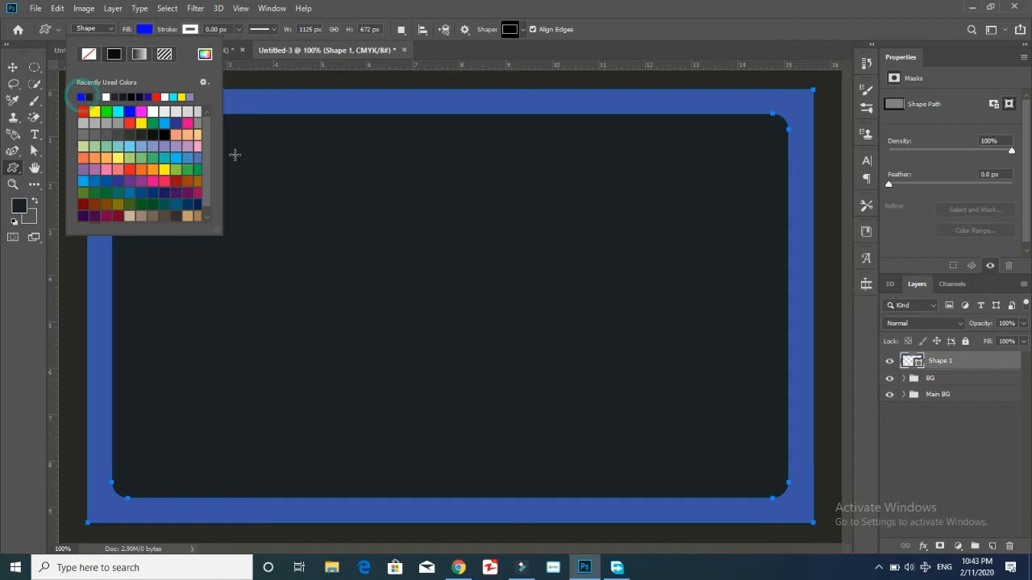
{"action": "left_click", "coordinate": [146, 29]}
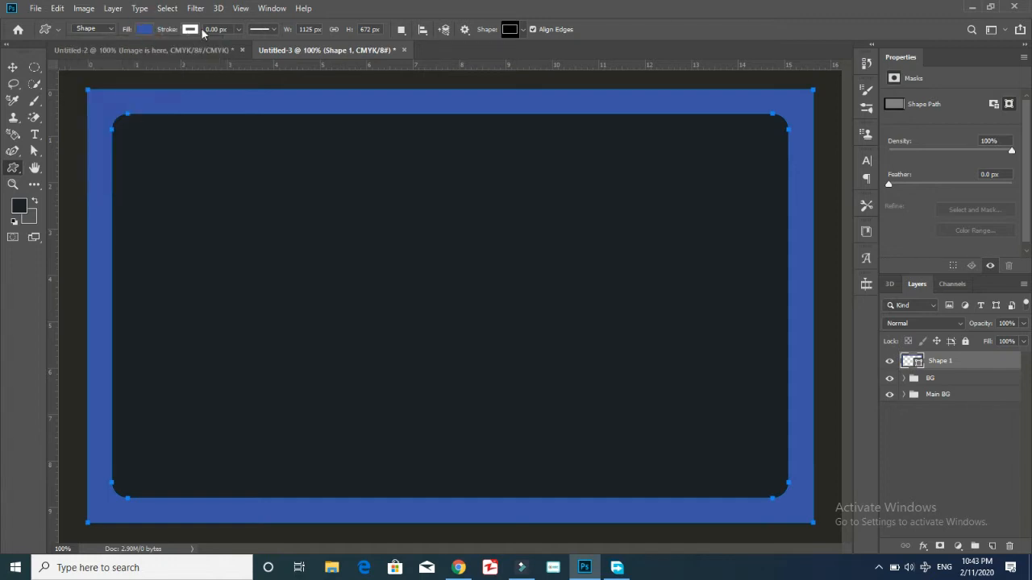
{"action": "left_click", "coordinate": [191, 29]}
{"action": "left_click", "coordinate": [182, 121]}
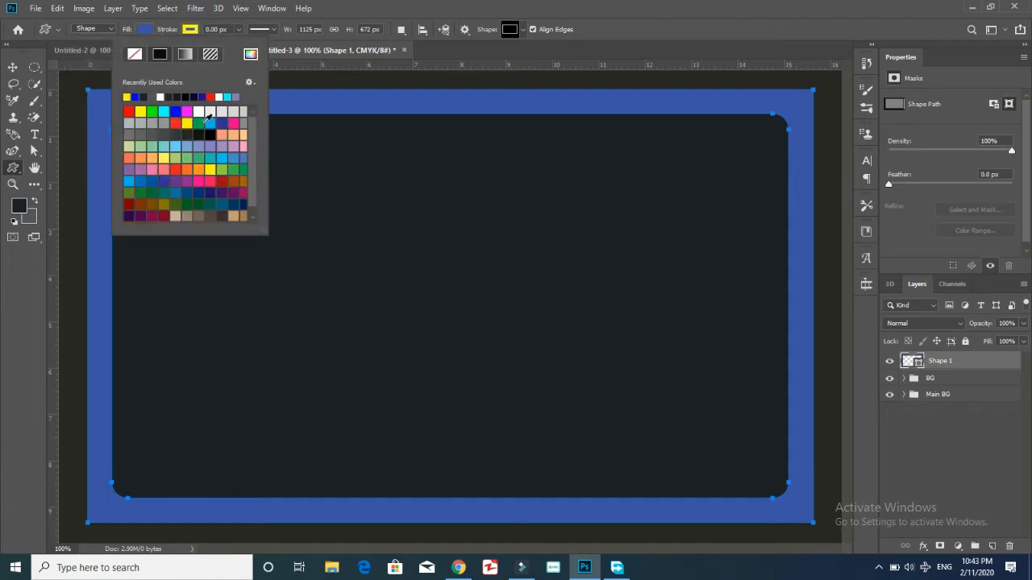
{"action": "left_click", "coordinate": [196, 37]}
Set the yellow stroke width to 6 px and deselect the frame shape layer.
{"action": "left_click", "coordinate": [239, 30]}
{"action": "key", "text": "Up"}
{"action": "key", "text": "Up"}
{"action": "key", "text": "Up"}
{"action": "key", "text": "Up"}
{"action": "key", "text": "Up"}
{"action": "key", "text": "Down"}
{"action": "key", "text": "Up"}
{"action": "key", "text": "Down"}
{"action": "key", "text": "Up"}
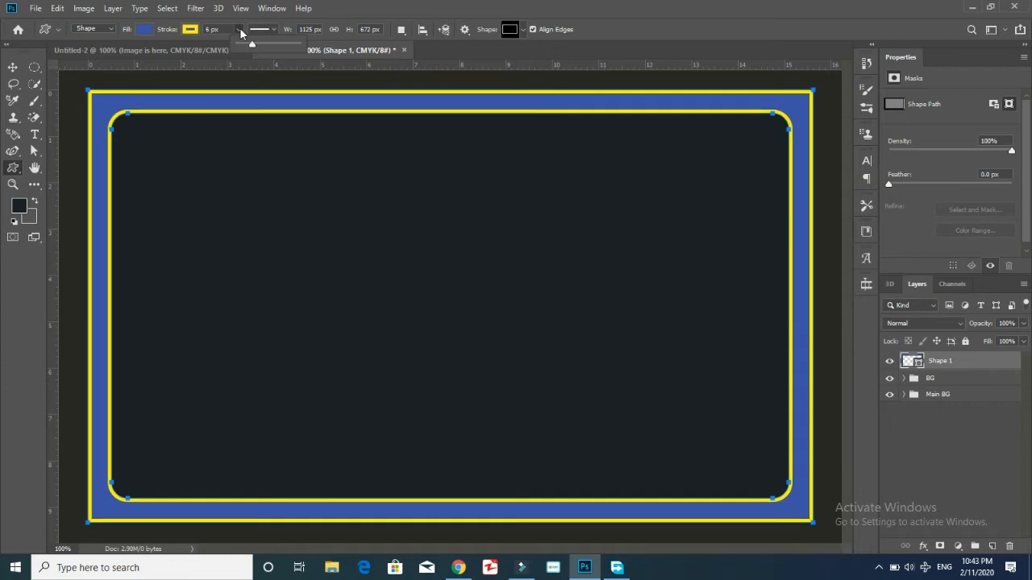
{"action": "left_click", "coordinate": [145, 29]}
{"action": "left_click", "coordinate": [242, 97]}
{"action": "left_click", "coordinate": [242, 98]}
{"action": "left_click", "coordinate": [555, 225]}
{"action": "left_click", "coordinate": [956, 464]}
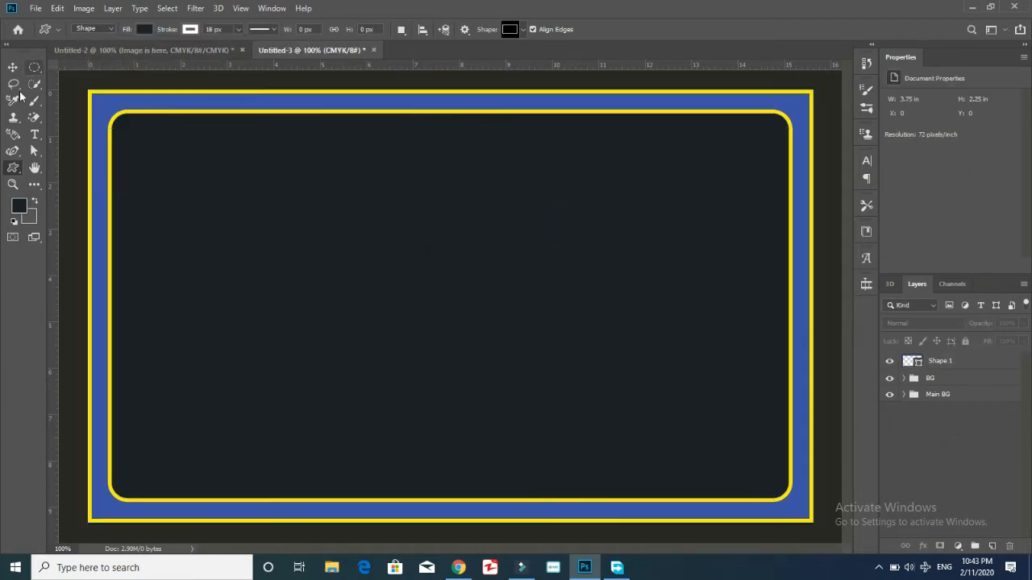
{"action": "left_click", "coordinate": [36, 119]}
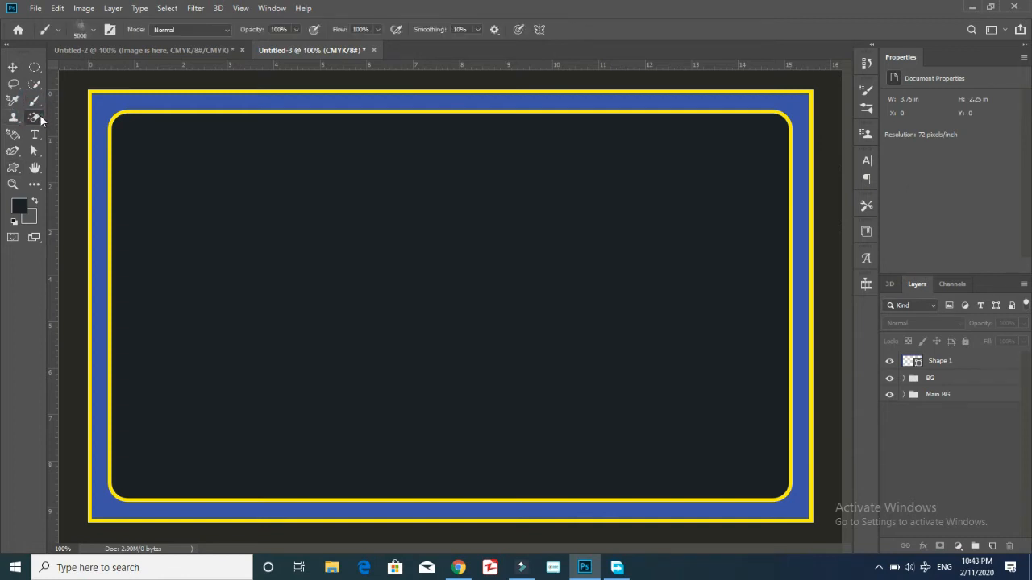
Sample the frame's blue as the foreground colour.
{"action": "left_click", "coordinate": [98, 100]}
{"action": "left_click", "coordinate": [480, 215]}
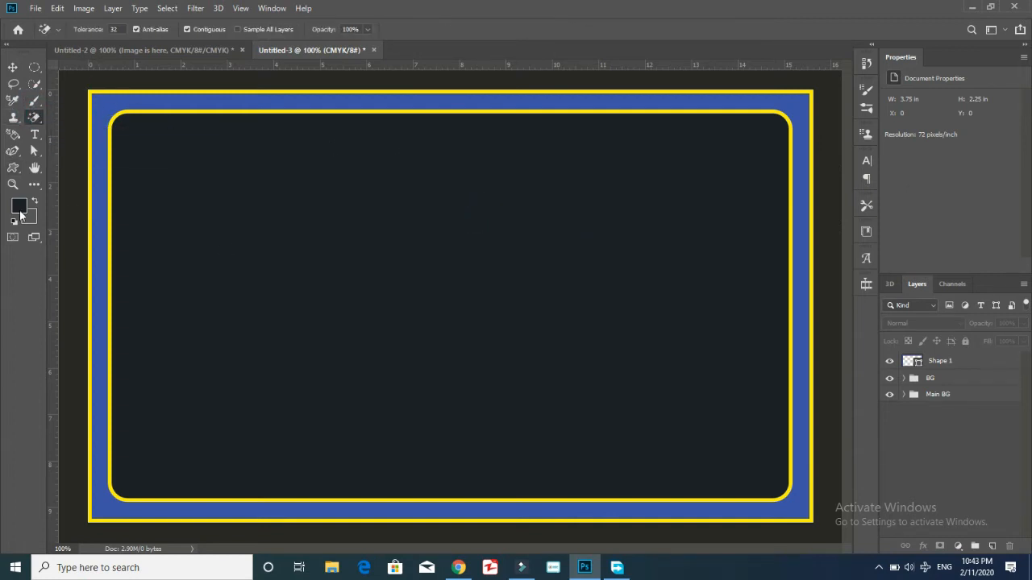
{"action": "left_click", "coordinate": [19, 206]}
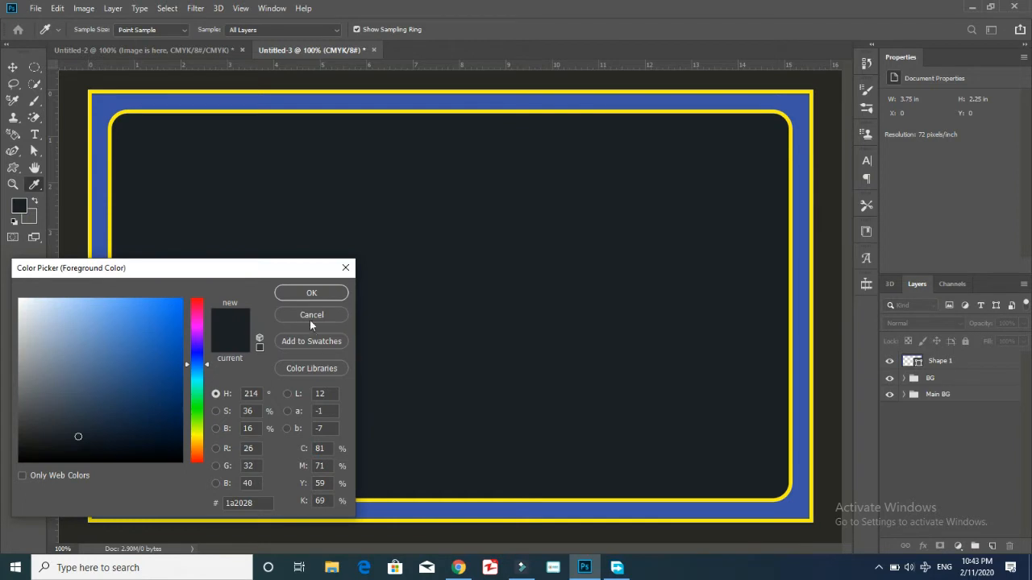
{"action": "left_click", "coordinate": [100, 194]}
{"action": "left_click", "coordinate": [298, 294]}
Rasterize Shape 1 and Paint Bucket the outer yellow border line blue.
{"action": "right_click", "coordinate": [35, 186]}
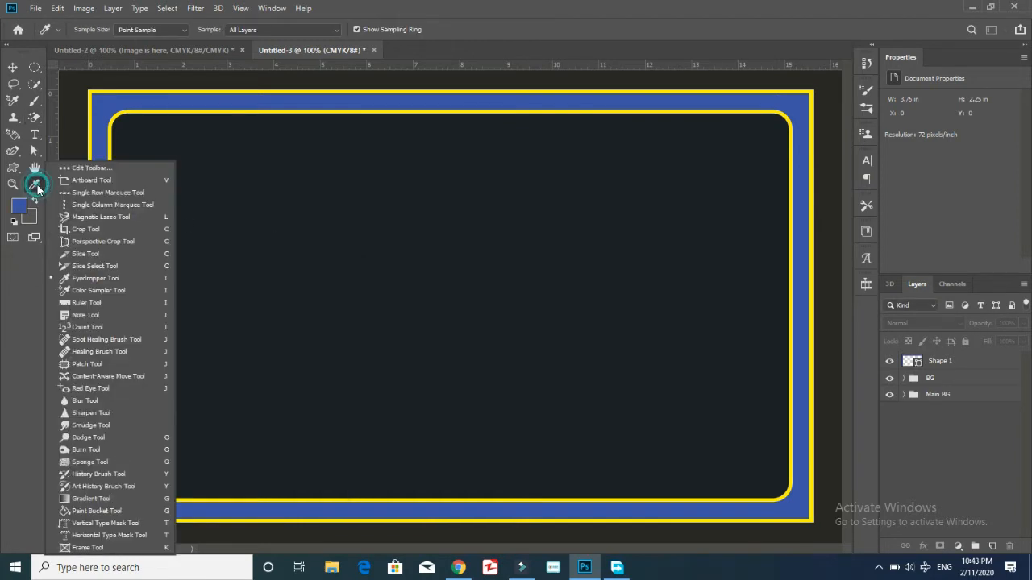
{"action": "left_click", "coordinate": [95, 511]}
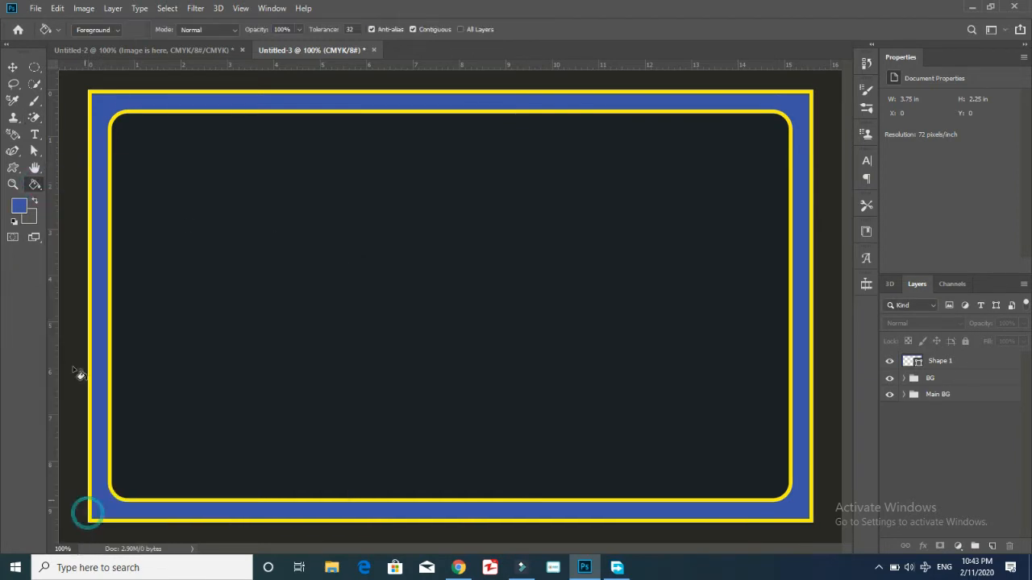
{"action": "left_click", "coordinate": [162, 108]}
{"action": "key", "text": "Return"}
{"action": "left_click", "coordinate": [946, 360]}
{"action": "left_click", "coordinate": [292, 95]}
{"action": "left_click", "coordinate": [461, 215]}
{"action": "left_click", "coordinate": [164, 92]}
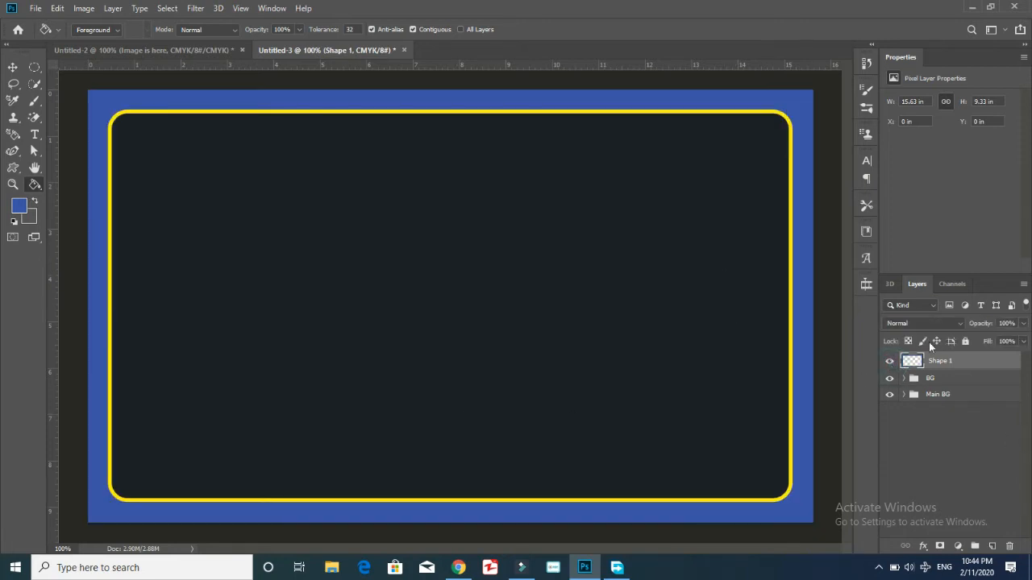
Group the frame shape into a group named Frame and rename the layer Frame 1.
{"action": "key", "text": "ctrl+g"}
{"action": "double_click", "coordinate": [940, 360]}
{"action": "type", "text": "Frame"}
{"action": "key", "text": "Return"}
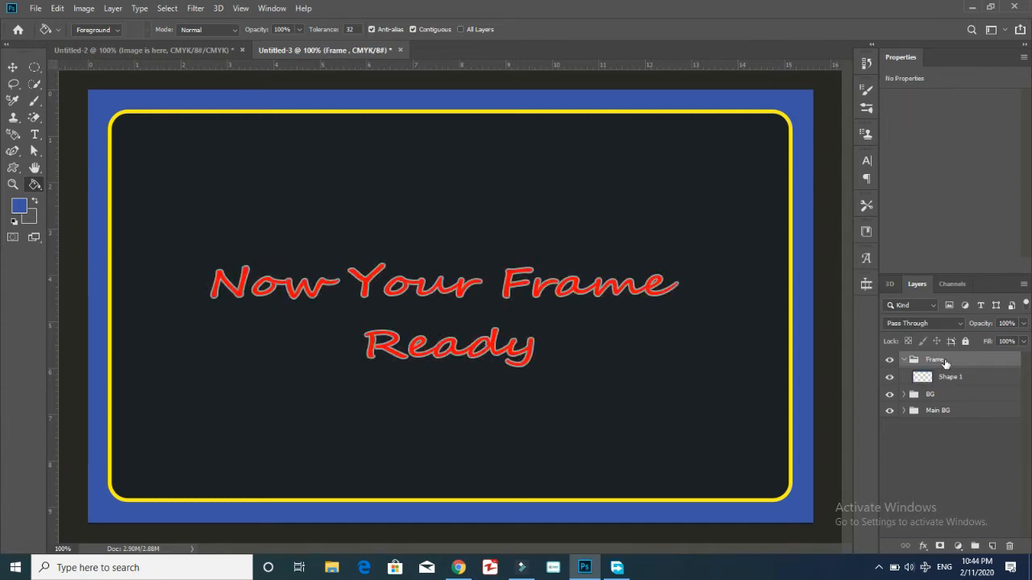
{"action": "double_click", "coordinate": [940, 378]}
{"action": "type", "text": "Frame"}
{"action": "key", "text": "Return"}
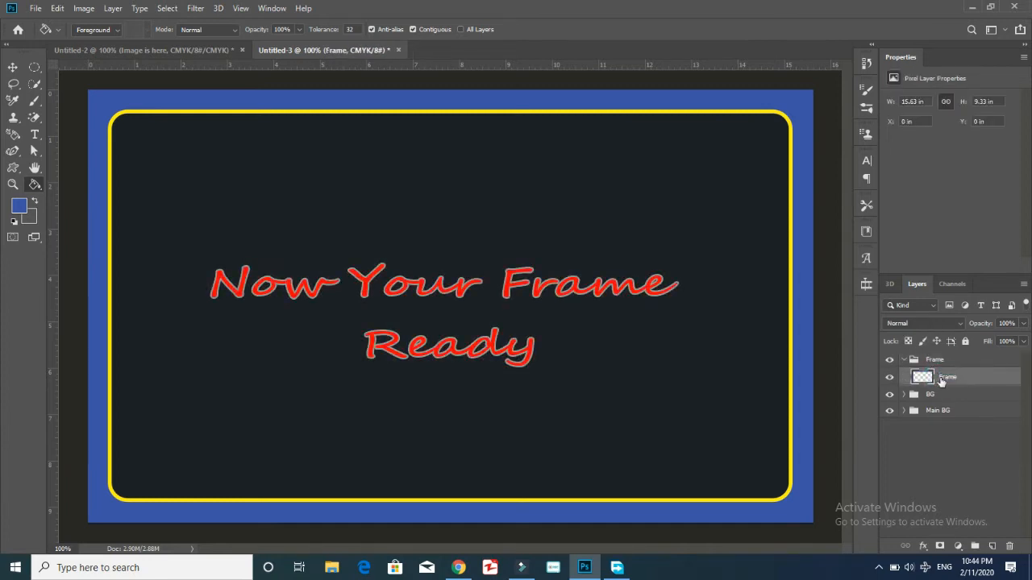
{"action": "double_click", "coordinate": [957, 378]}
{"action": "type", "text": "1"}
{"action": "key", "text": "Return"}
Hide the Frame group and add a new empty layer above the BG group.
{"action": "left_click", "coordinate": [903, 362]}
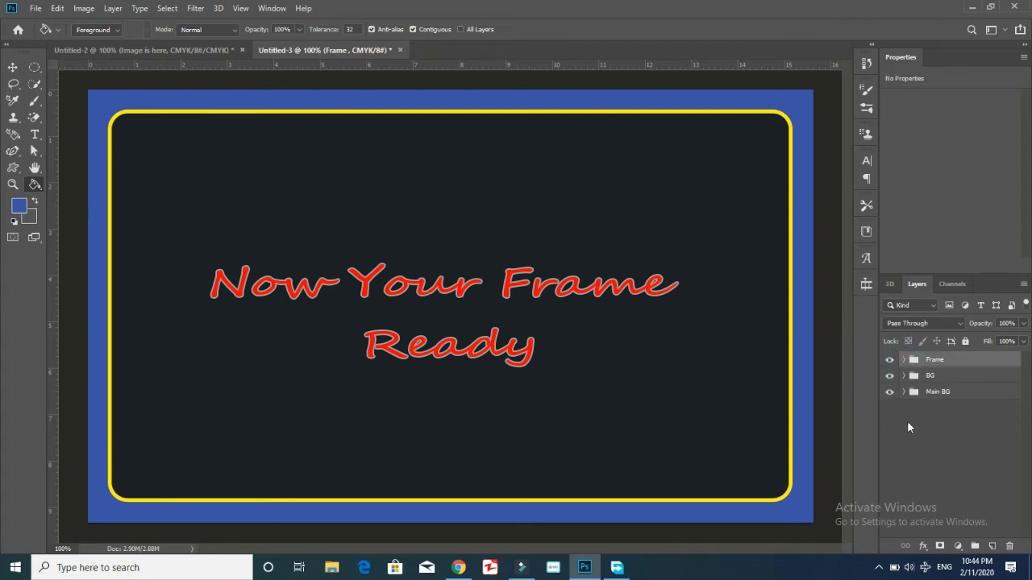
{"action": "left_click", "coordinate": [908, 427]}
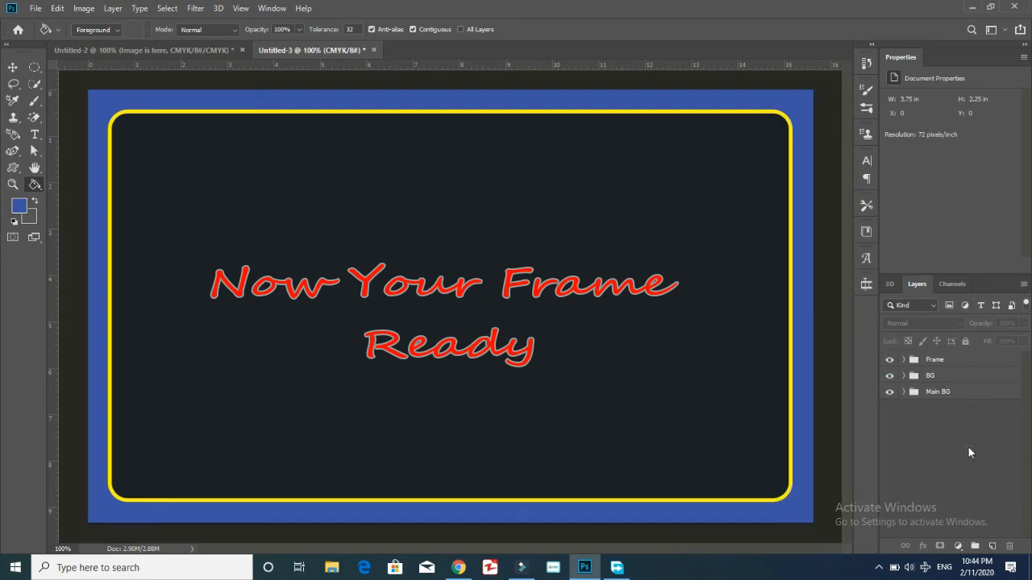
{"action": "left_click", "coordinate": [890, 380]}
{"action": "left_click", "coordinate": [890, 392]}
{"action": "left_click", "coordinate": [891, 391]}
{"action": "left_click", "coordinate": [890, 377]}
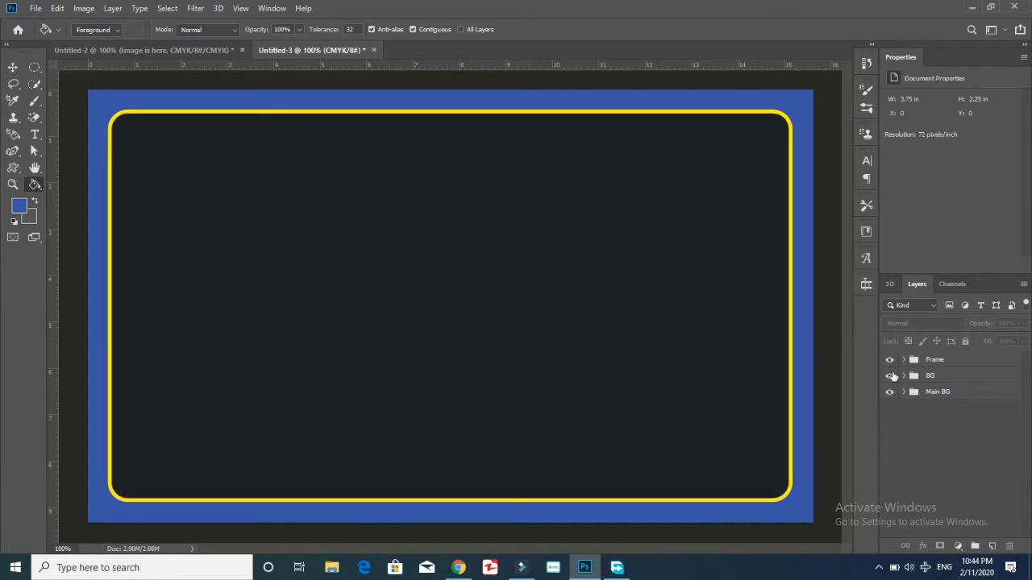
{"action": "left_click", "coordinate": [890, 360]}
{"action": "left_click", "coordinate": [936, 376]}
{"action": "left_click", "coordinate": [992, 546]}
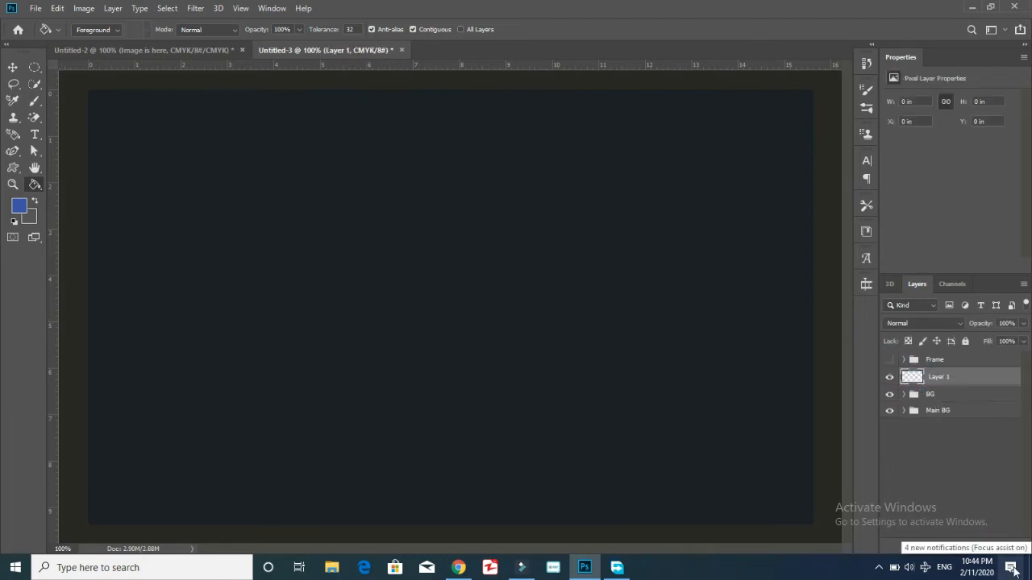
Group the new layer into a group named images here.
{"action": "key", "text": "ctrl+g"}
{"action": "double_click", "coordinate": [939, 376]}
{"action": "type", "text": "Image"}
{"action": "key", "text": "Return"}
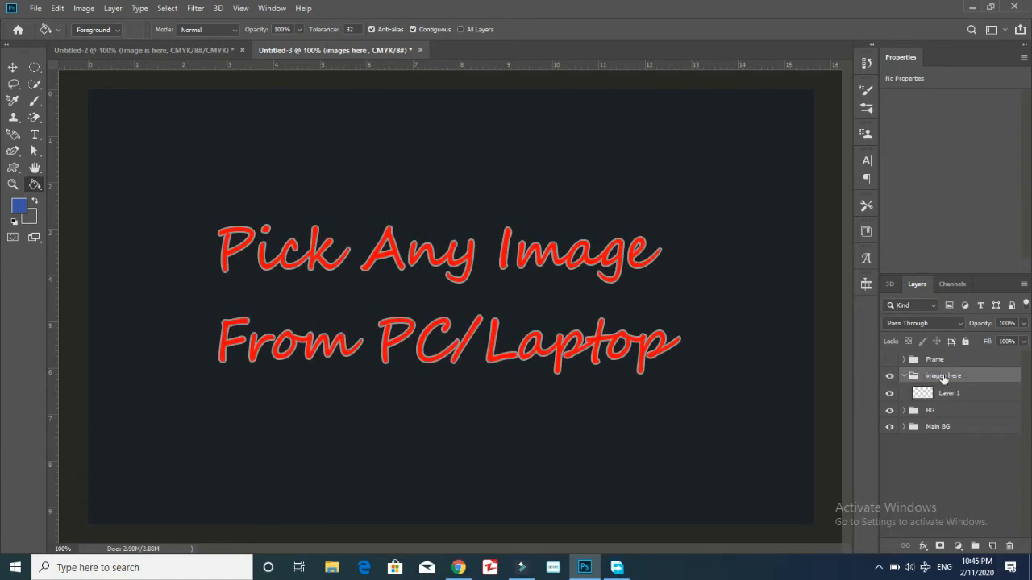
{"action": "left_click", "coordinate": [981, 461]}
{"action": "left_click", "coordinate": [951, 375]}
Fill Layer 1 with the dark background colour 1a2028 instead of blue.
{"action": "left_click", "coordinate": [937, 394]}
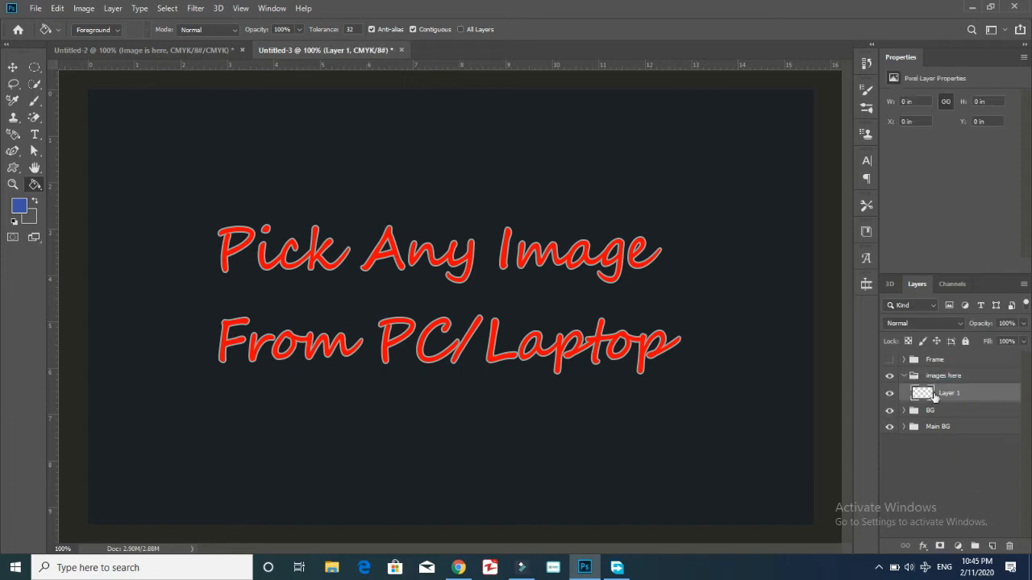
{"action": "left_click", "coordinate": [598, 406]}
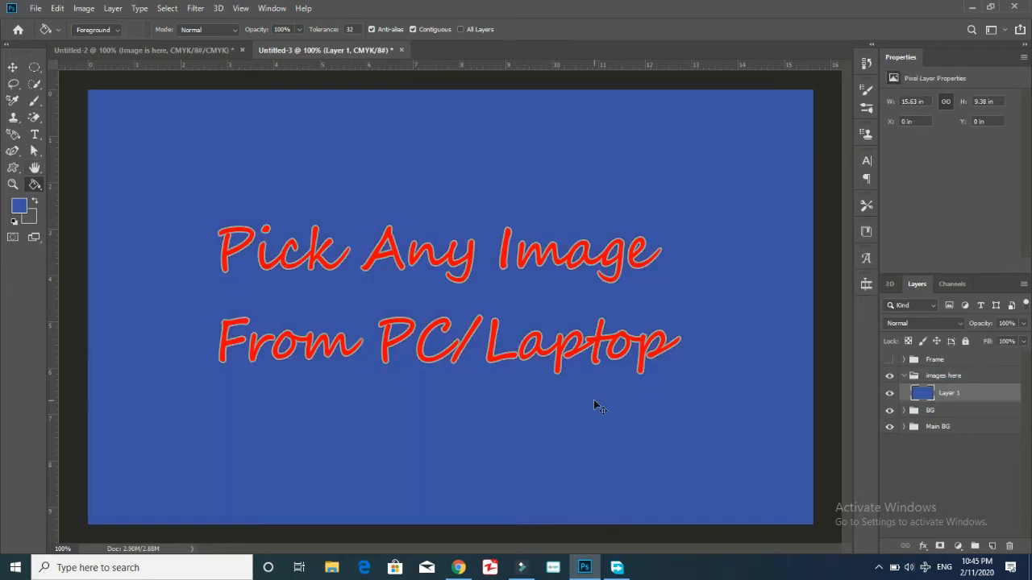
{"action": "key", "text": "ctrl+z"}
{"action": "left_click", "coordinate": [19, 210]}
{"action": "left_click", "coordinate": [389, 202]}
{"action": "left_click", "coordinate": [339, 292]}
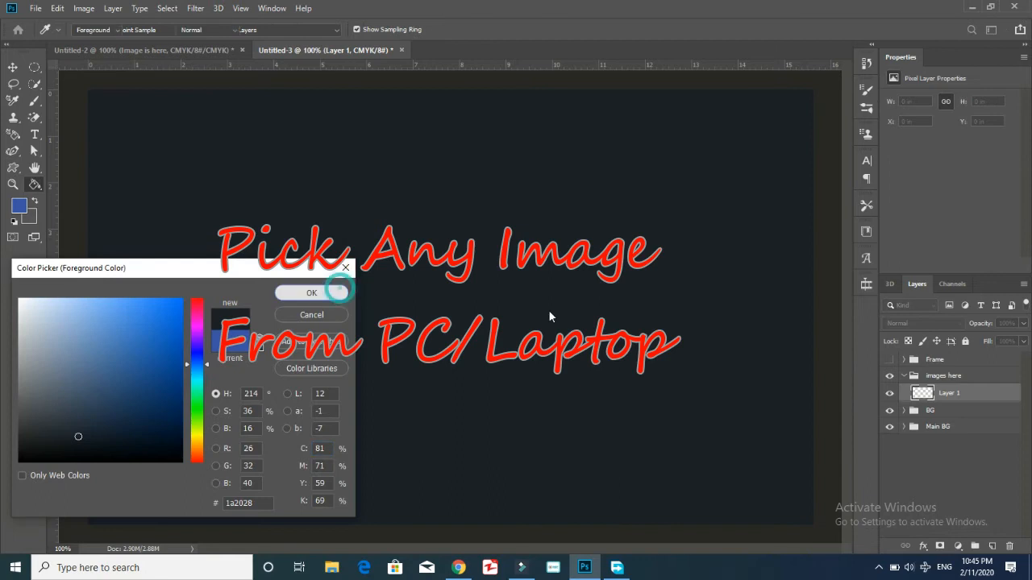
{"action": "left_click", "coordinate": [743, 365]}
Add a dark-filled Layer 2 and move the pix replace photo below it.
{"action": "left_click", "coordinate": [992, 547]}
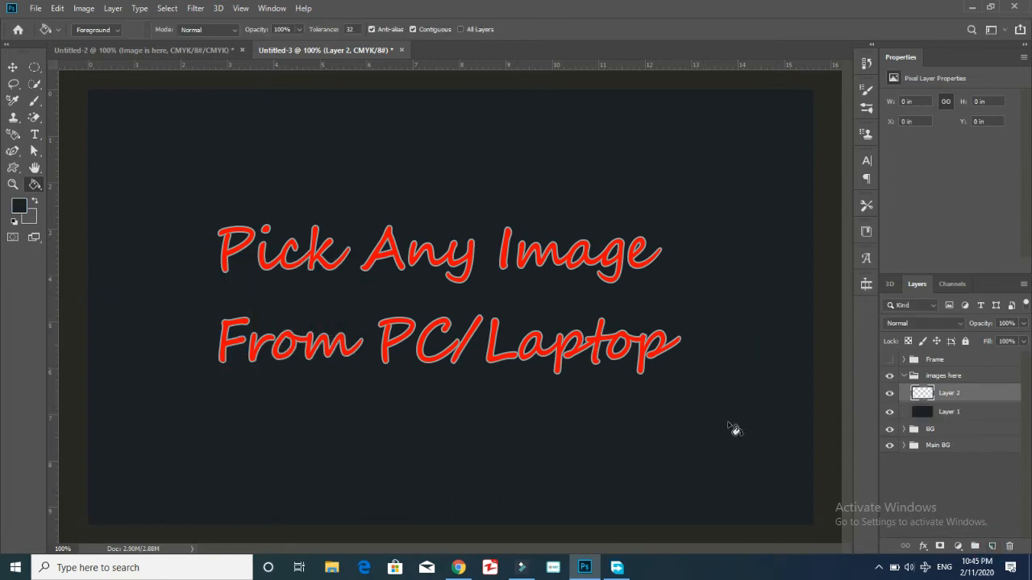
{"action": "left_click", "coordinate": [371, 244]}
{"action": "left_click", "coordinate": [942, 487]}
{"action": "left_click", "coordinate": [979, 410]}
{"action": "left_click", "coordinate": [961, 377]}
{"action": "left_click", "coordinate": [995, 413]}
{"action": "left_click", "coordinate": [977, 395]}
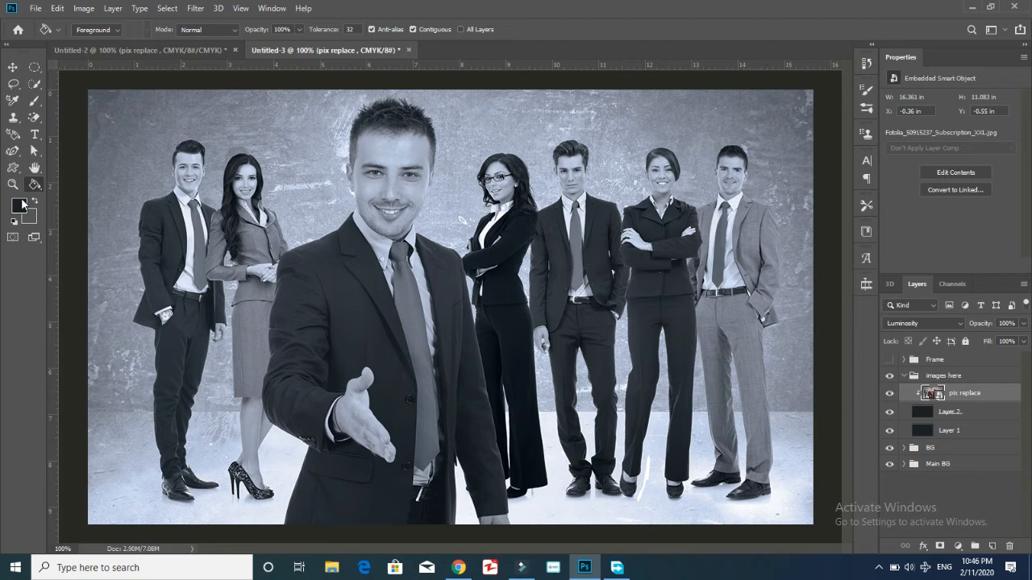
{"action": "left_click", "coordinate": [988, 412]}
{"action": "left_click_drag", "start_coordinate": [978, 396], "coordinate": [970, 421]}
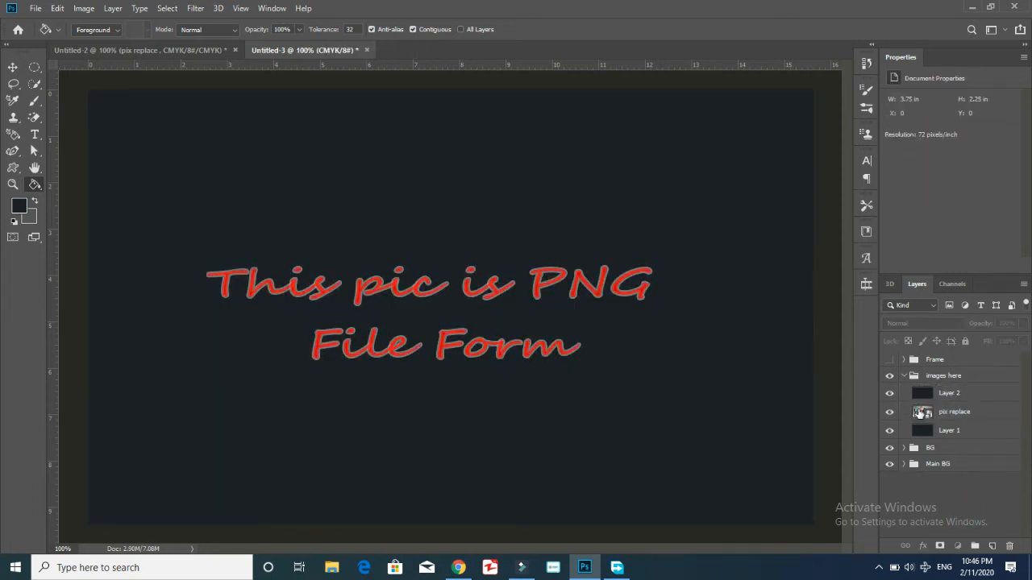
Hide Layer 1, Layer 2, BG and Main BG to view the photo alone.
{"action": "left_click", "coordinate": [889, 400]}
{"action": "left_click", "coordinate": [890, 433]}
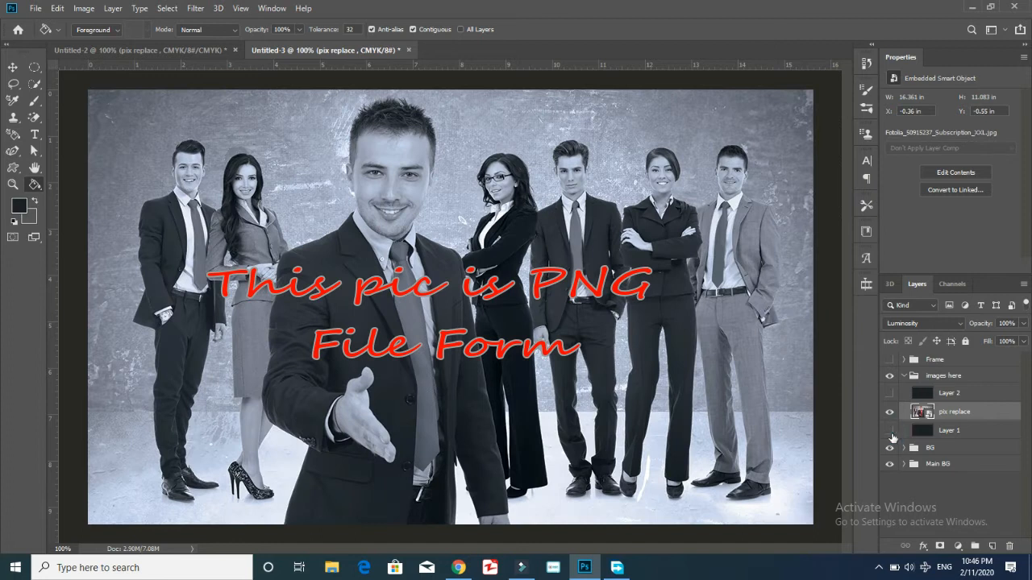
{"action": "left_click", "coordinate": [980, 432]}
{"action": "left_click", "coordinate": [976, 411]}
{"action": "left_click", "coordinate": [889, 449]}
{"action": "left_click", "coordinate": [890, 465]}
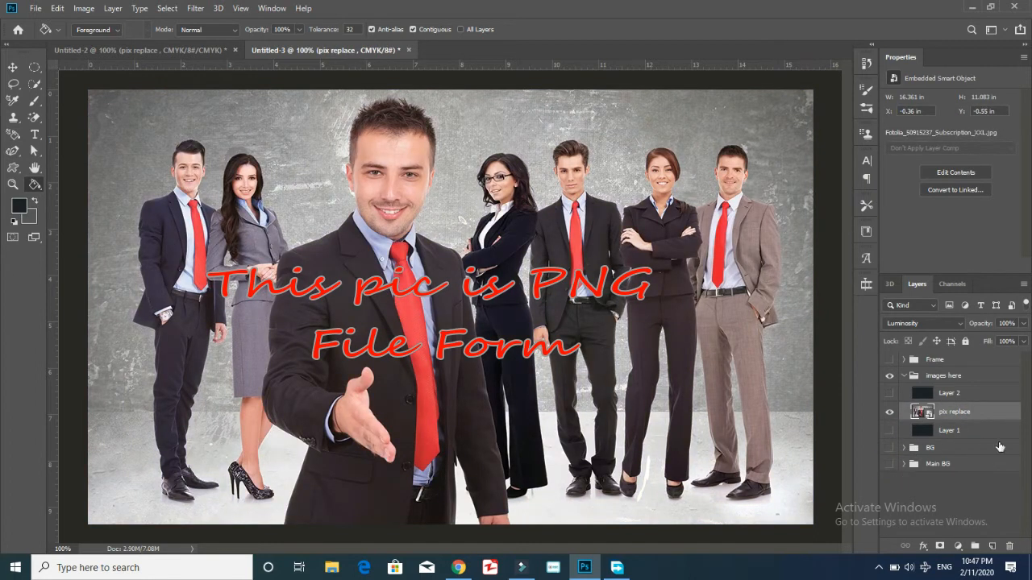
{"action": "left_click", "coordinate": [890, 464]}
{"action": "left_click", "coordinate": [890, 448]}
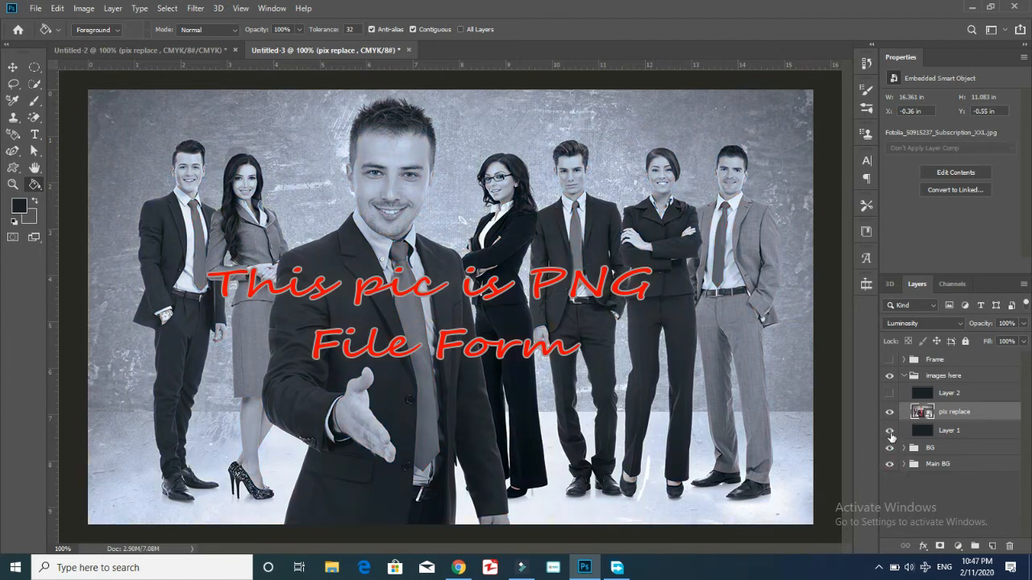
{"action": "left_click", "coordinate": [890, 464]}
{"action": "left_click", "coordinate": [891, 448]}
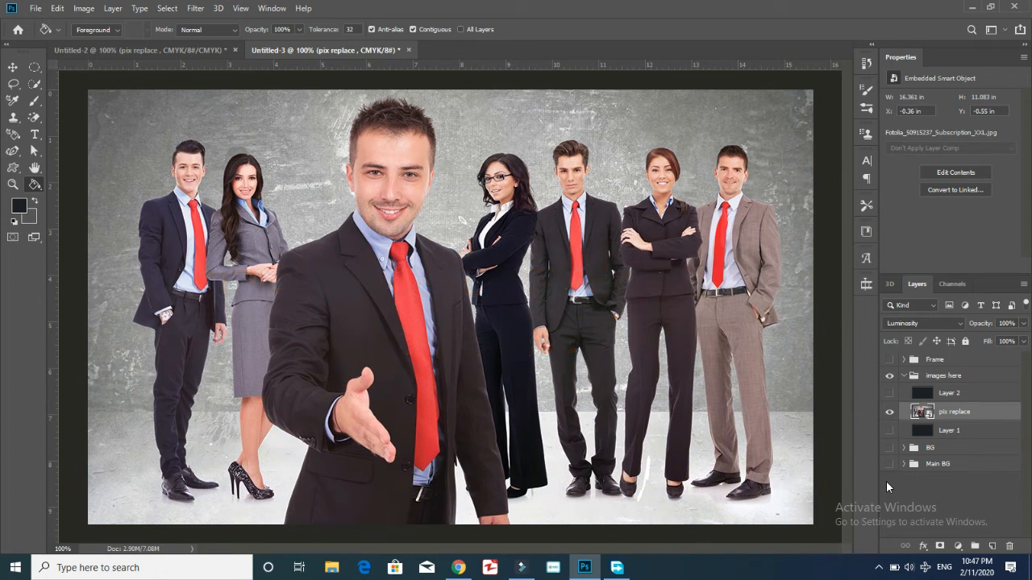
Make Main BG, BG, Layer 1 and Layer 2 visible again and reselect Layer 2.
{"action": "left_click", "coordinate": [889, 464]}
{"action": "left_click", "coordinate": [889, 466]}
{"action": "left_click", "coordinate": [889, 466]}
{"action": "left_click", "coordinate": [890, 448]}
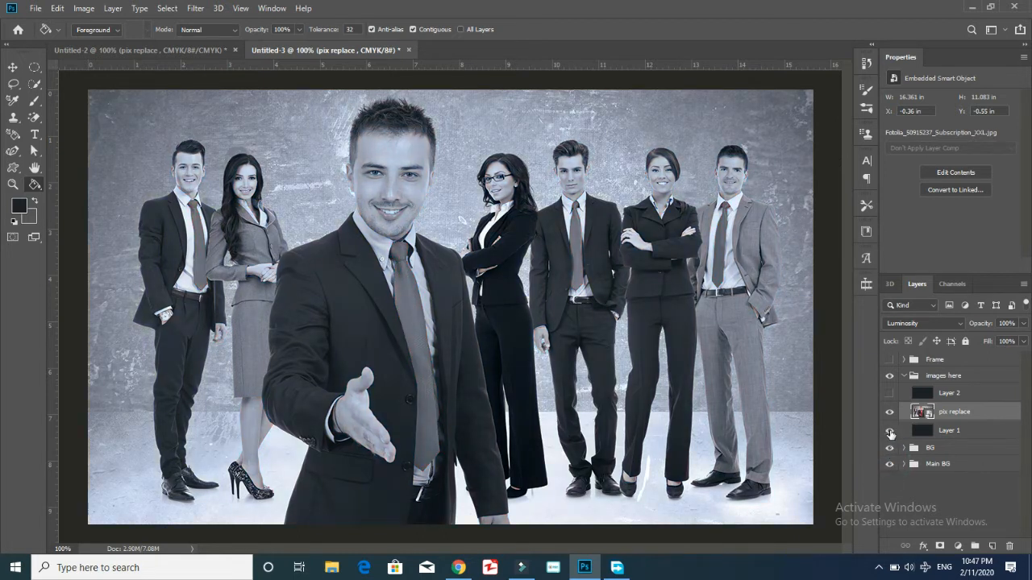
{"action": "left_click", "coordinate": [888, 448]}
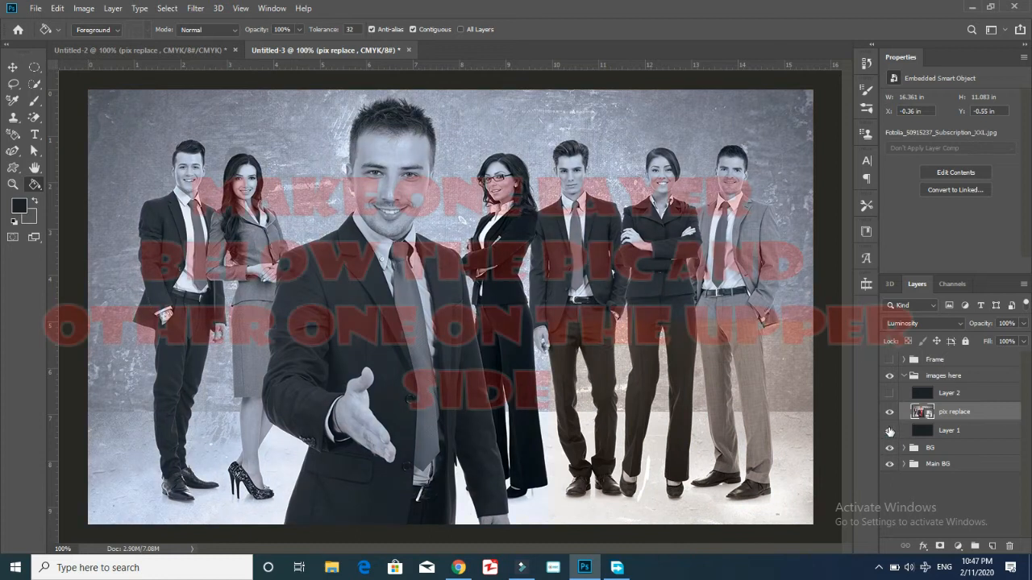
{"action": "left_click", "coordinate": [890, 431]}
{"action": "left_click", "coordinate": [890, 393]}
{"action": "left_click", "coordinate": [970, 399]}
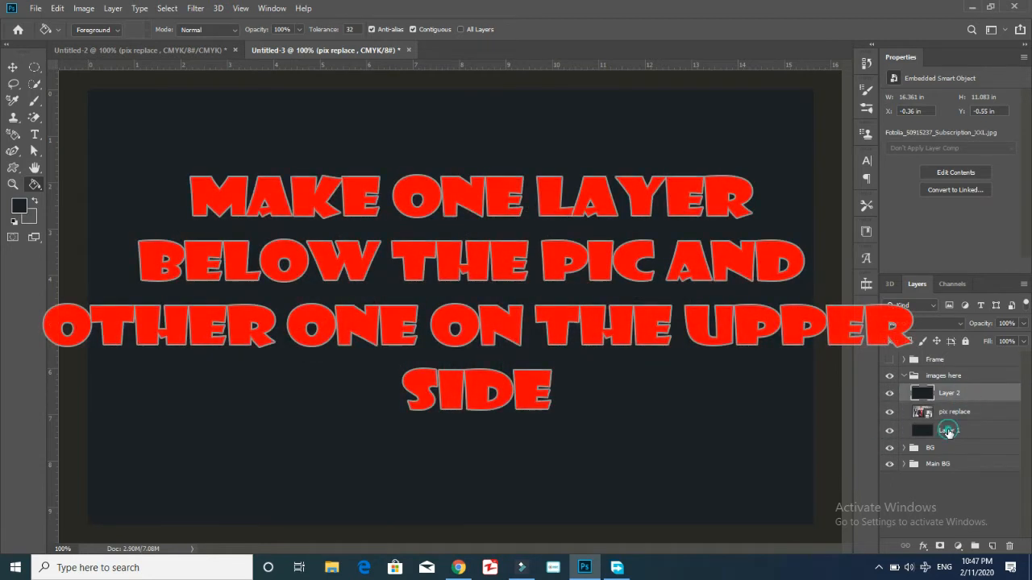
Rename Layer 1 to 'BG change' and Layer 2 to 'Change capicty'.
{"action": "double_click", "coordinate": [968, 395]}
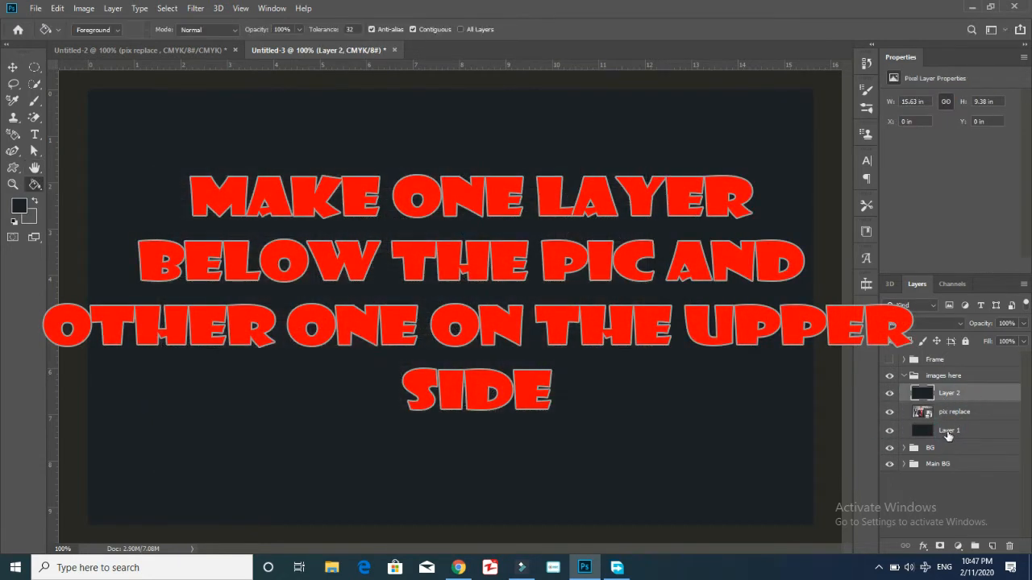
{"action": "double_click", "coordinate": [950, 430]}
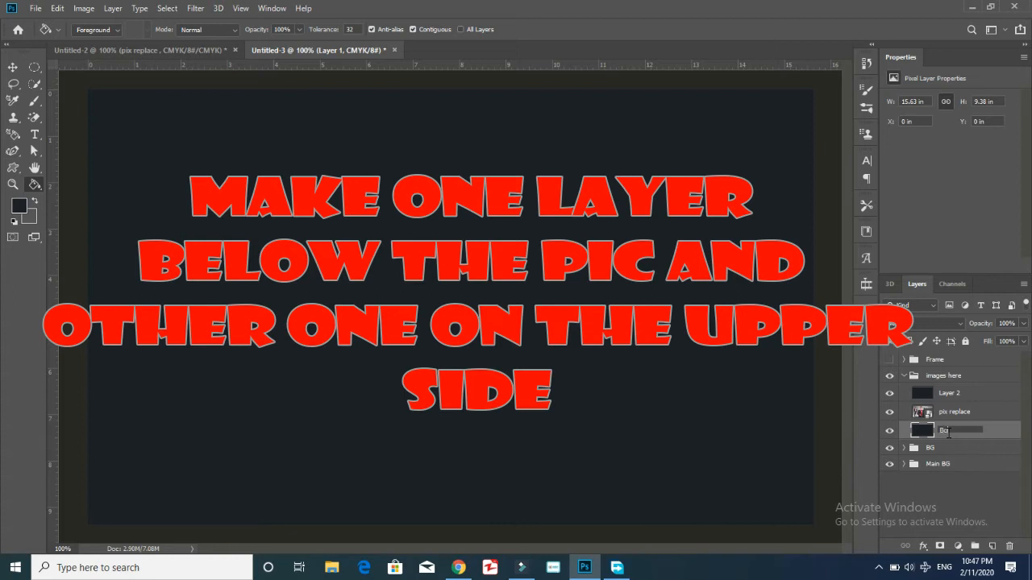
{"action": "type", "text": "BG change"}
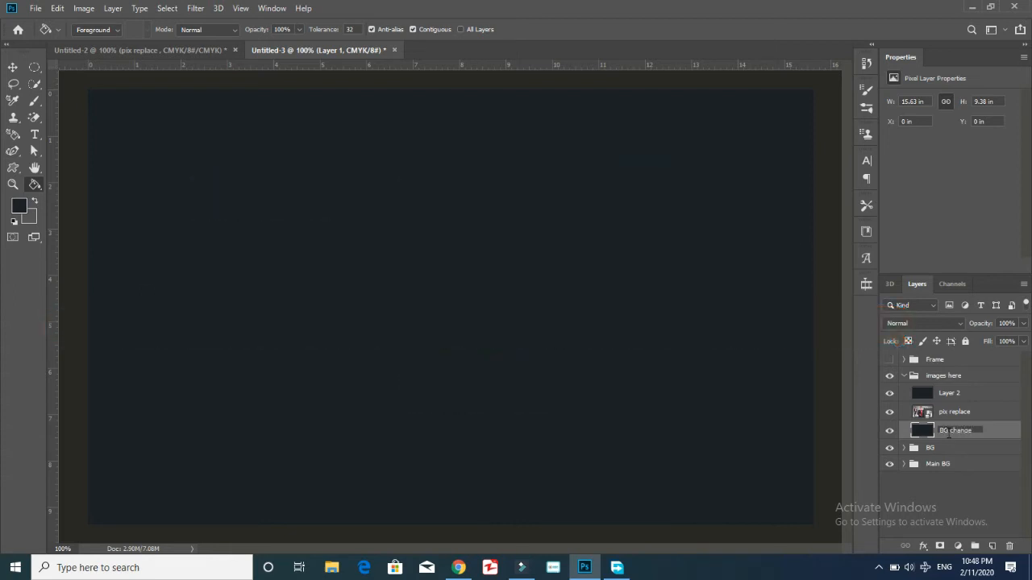
{"action": "key", "text": "Return"}
{"action": "double_click", "coordinate": [949, 393]}
{"action": "type", "text": "Change capict"}
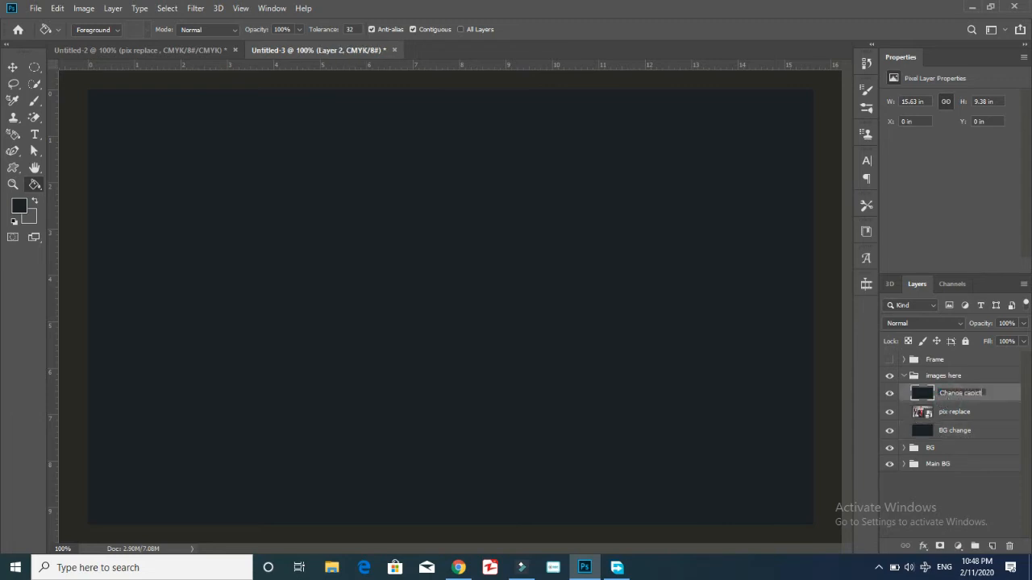
{"action": "type", "text": "y"}
{"action": "key", "text": "Return"}
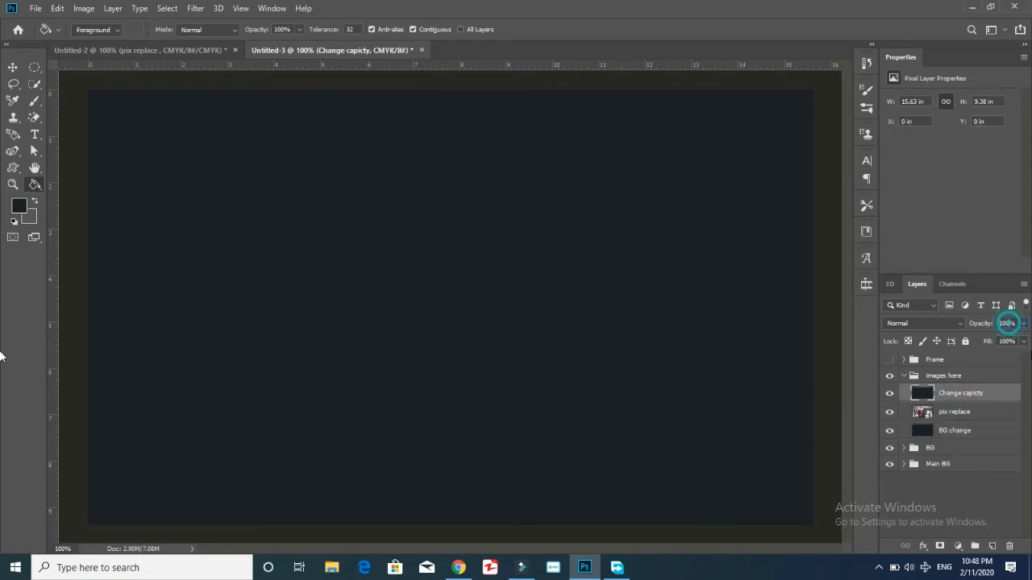
Set the top 'Change capicty' overlay layer's opacity to about 75%.
{"action": "left_click", "coordinate": [1023, 323]}
{"action": "left_click_drag", "start_coordinate": [1018, 338], "coordinate": [1000, 342]}
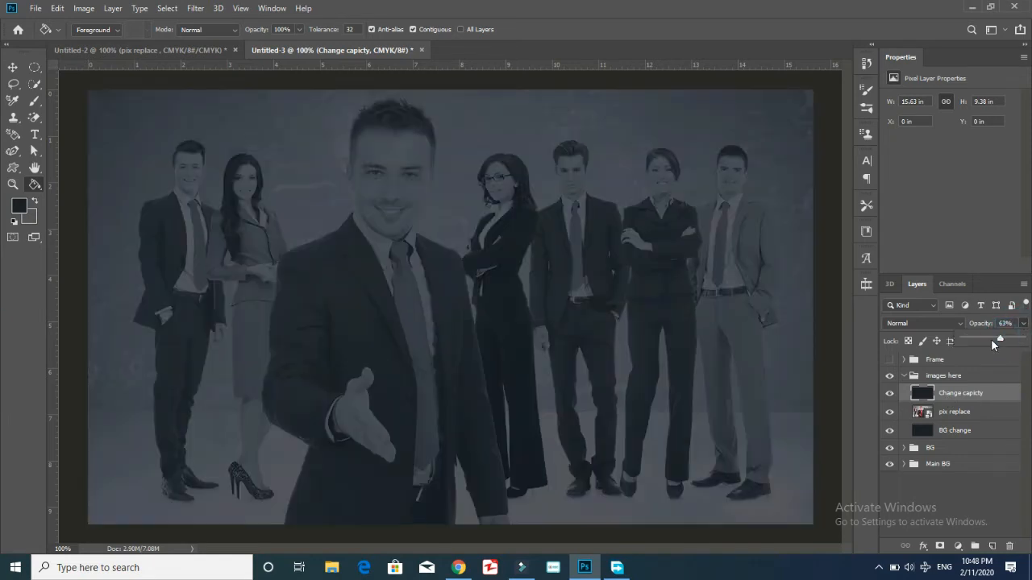
{"action": "left_click_drag", "start_coordinate": [991, 339], "coordinate": [1006, 338]}
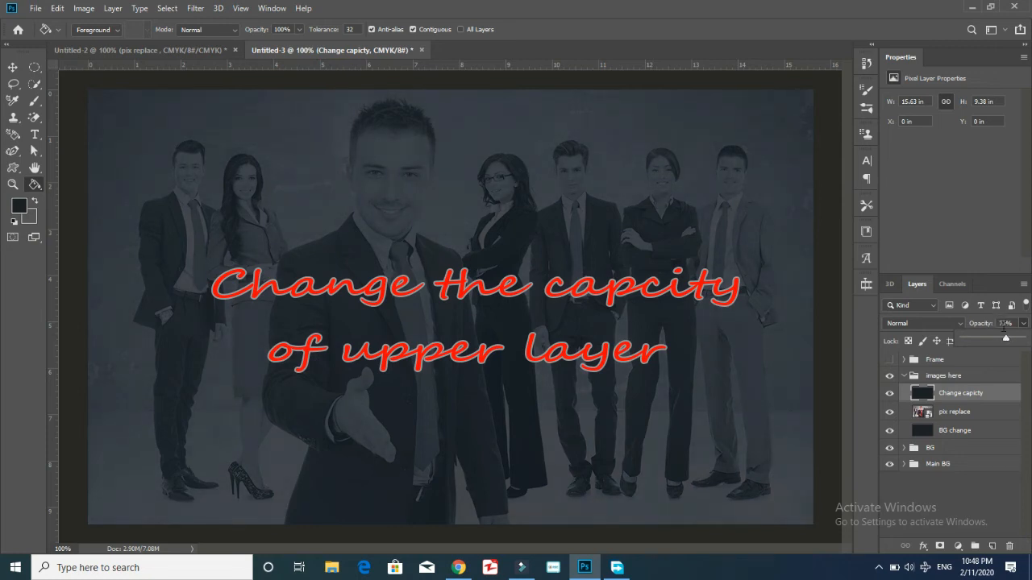
{"action": "left_click", "coordinate": [998, 331]}
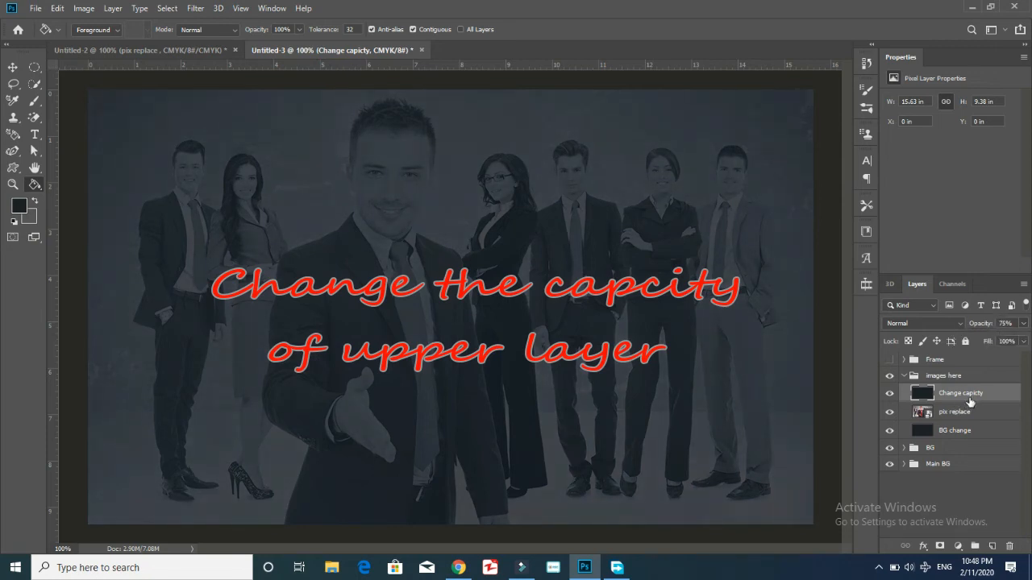
Select the 'images here' group, adding and deleting a stray empty layer inside it.
{"action": "left_click", "coordinate": [897, 376]}
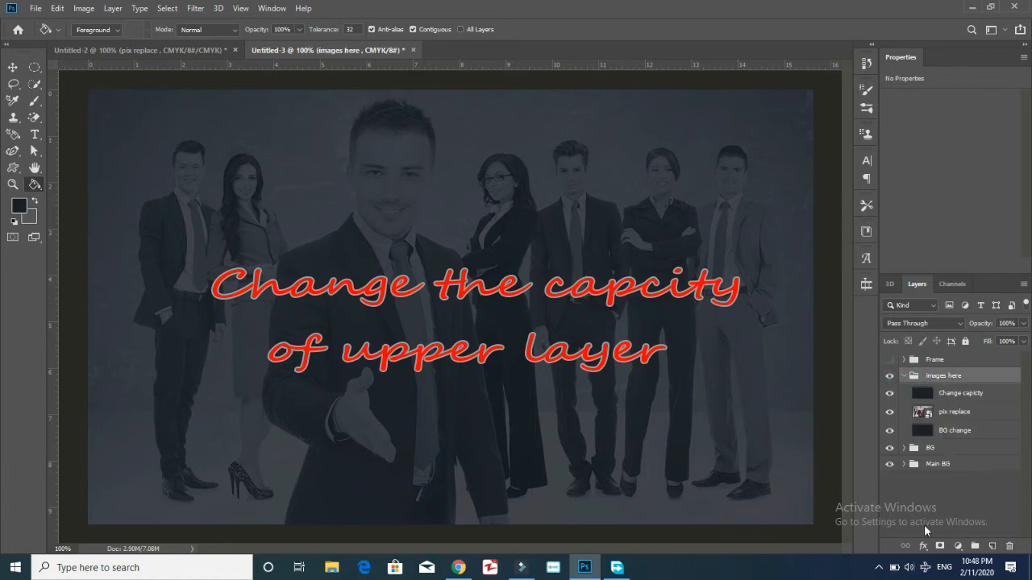
{"action": "left_click", "coordinate": [958, 535]}
{"action": "left_click", "coordinate": [951, 375]}
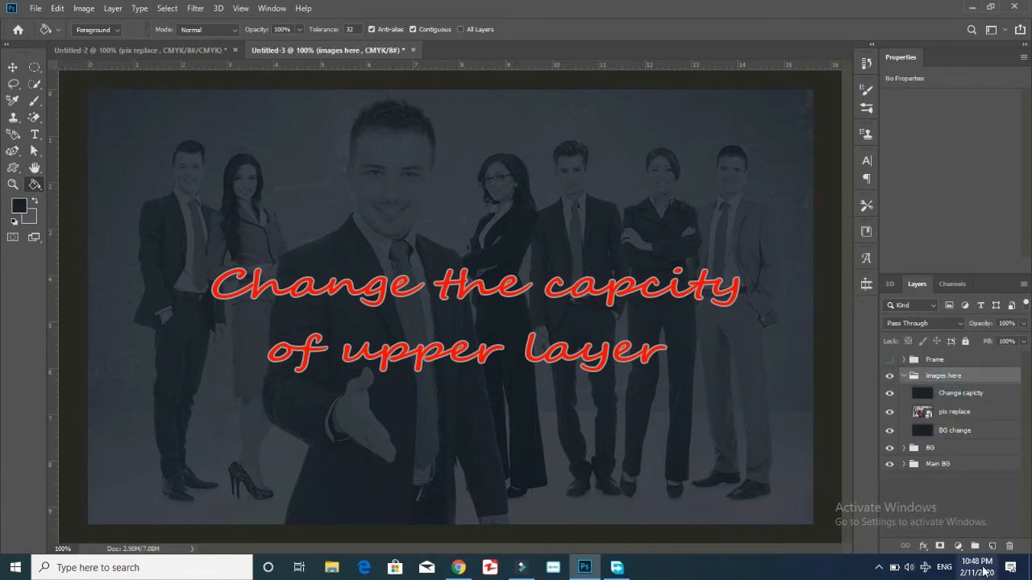
{"action": "left_click", "coordinate": [992, 546]}
{"action": "key", "text": "Delete"}
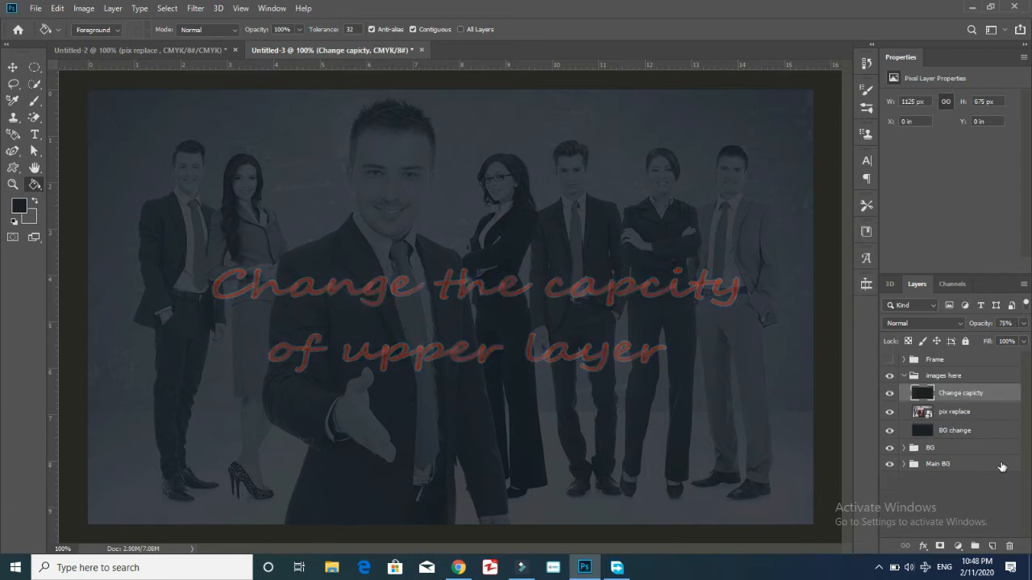
{"action": "left_click", "coordinate": [954, 378]}
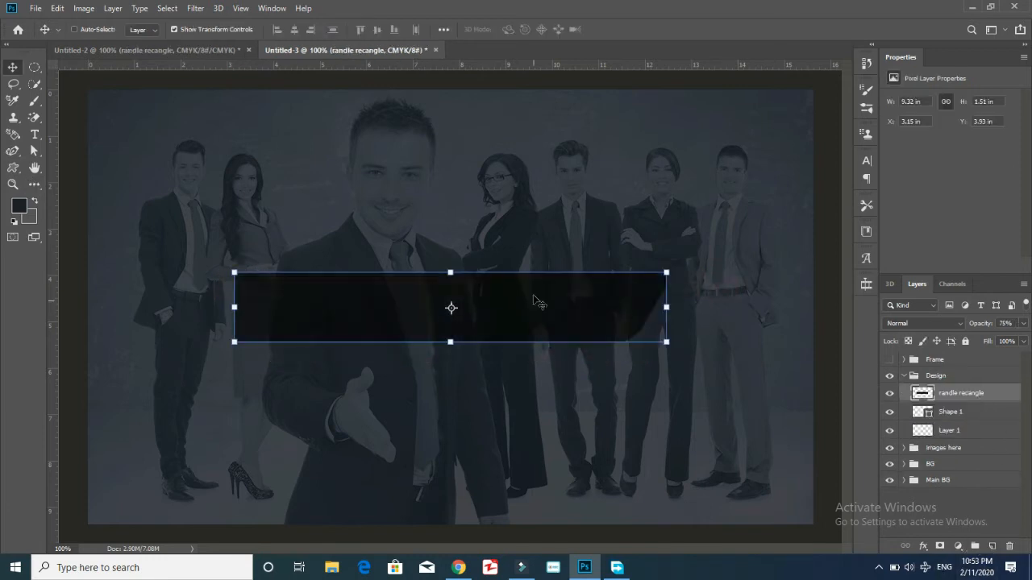
Move the black 'randle recangle' band back to the banner's left edge.
{"action": "left_click_drag", "start_coordinate": [449, 307], "coordinate": [429, 329]}
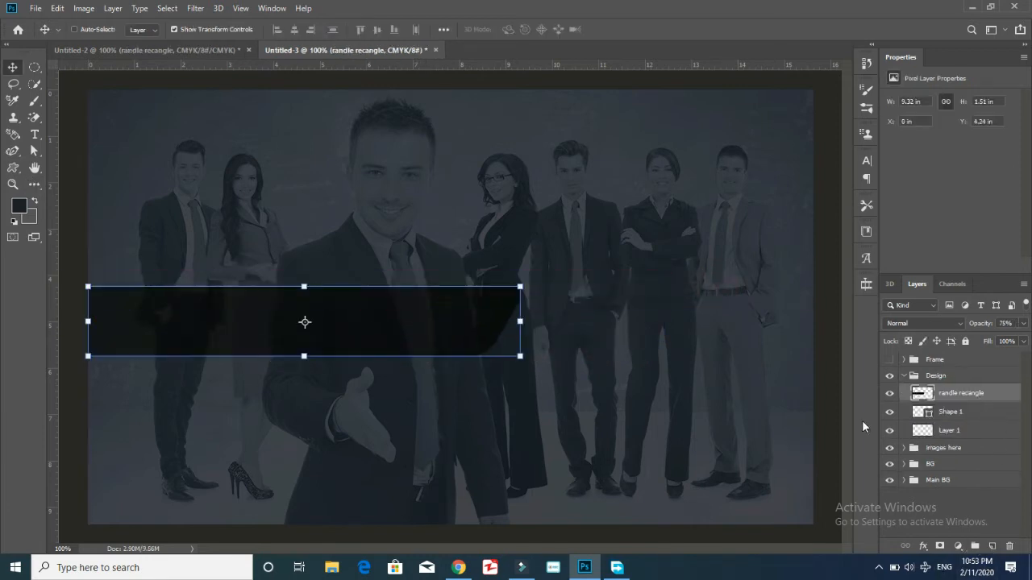
{"action": "left_click_drag", "start_coordinate": [183, 334], "coordinate": [193, 333]}
{"action": "left_click", "coordinate": [20, 347]}
Delete the extra Shape 1 and Layer 1 layers.
{"action": "left_click", "coordinate": [957, 390], "text": "ctrl"}
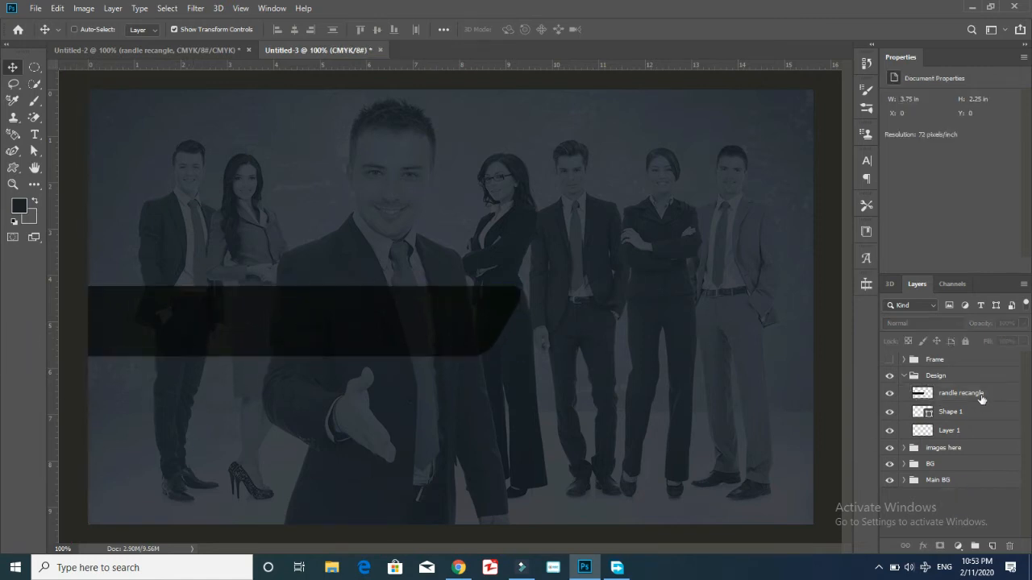
{"action": "left_click", "coordinate": [941, 412]}
{"action": "key", "text": "Delete"}
{"action": "key", "text": "Delete"}
{"action": "left_click", "coordinate": [945, 394], "text": "ctrl"}
Reselect the black band layer using the path selection and curvature pen tools.
{"action": "left_click", "coordinate": [34, 150]}
{"action": "left_click", "coordinate": [1007, 395]}
{"action": "left_click_drag", "start_coordinate": [44, 430], "coordinate": [44, 429]}
{"action": "left_click", "coordinate": [972, 392]}
{"action": "left_click_drag", "start_coordinate": [542, 261], "coordinate": [382, 344]}
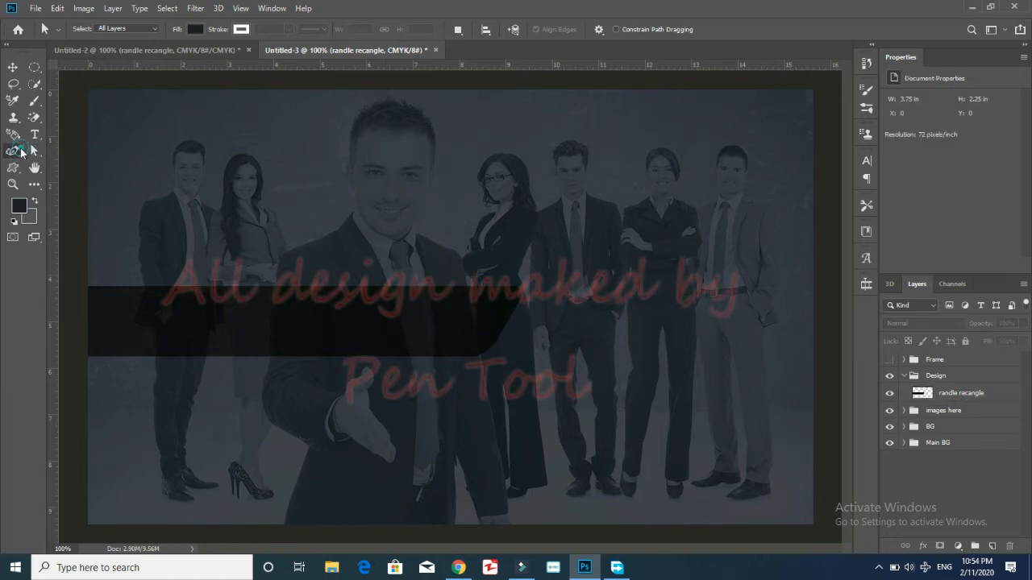
{"action": "left_click", "coordinate": [14, 151]}
{"action": "left_click", "coordinate": [963, 395]}
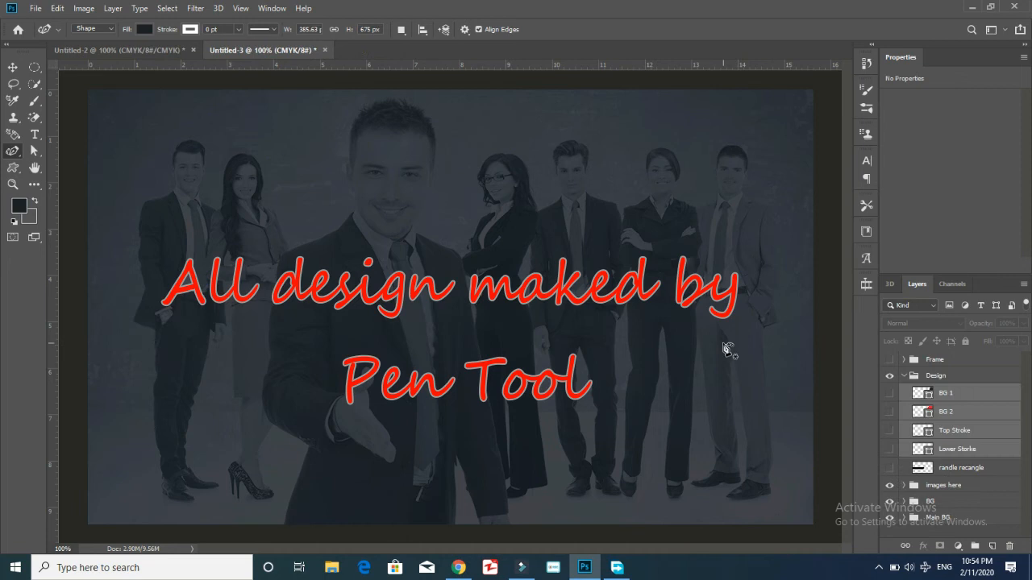
Make the Design group, the black band and the white Lower Storke layer visible.
{"action": "left_click", "coordinate": [889, 377]}
{"action": "left_click", "coordinate": [889, 467]}
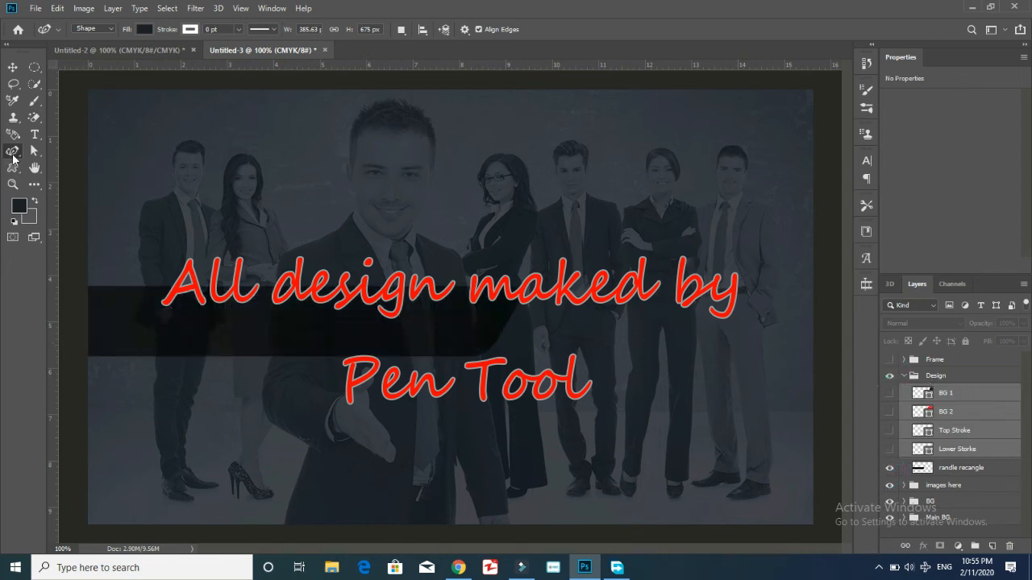
{"action": "left_click", "coordinate": [889, 449]}
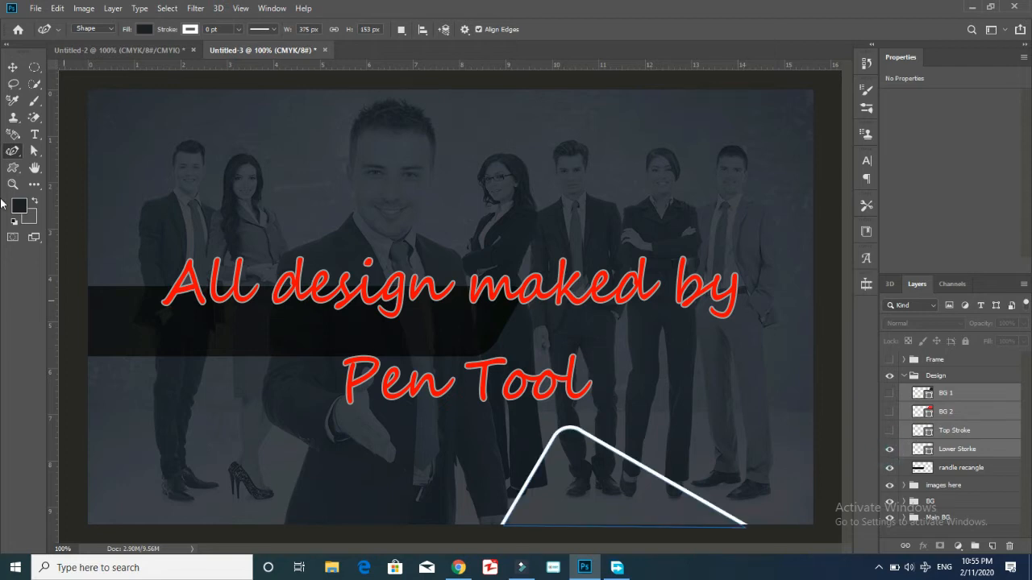
Select the bottom stroke's points, sketch a small test curve with the curvature pen, then undo it.
{"action": "left_click", "coordinate": [34, 151]}
{"action": "left_click_drag", "start_coordinate": [786, 422], "coordinate": [444, 544]}
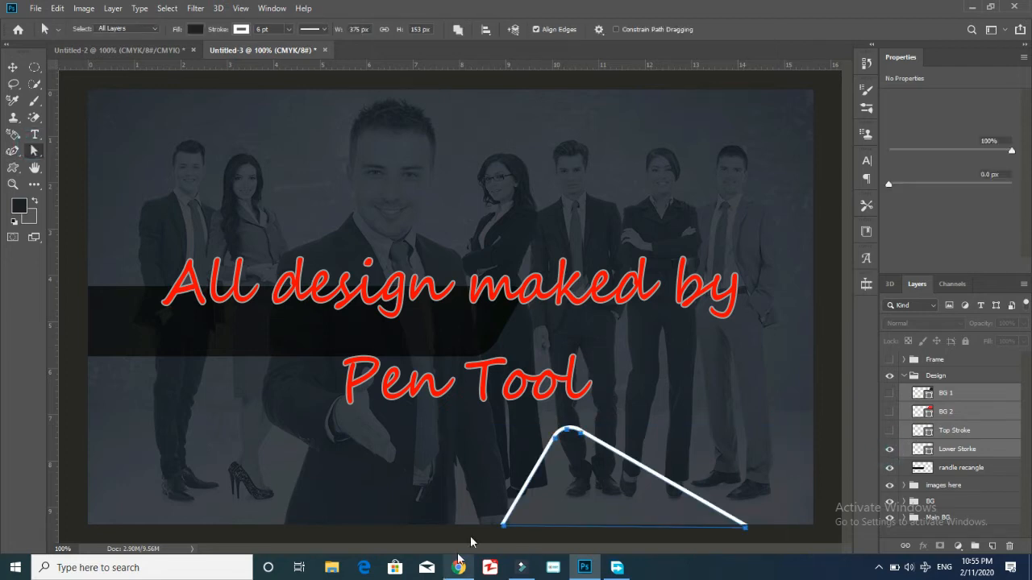
{"action": "left_click", "coordinate": [12, 150]}
{"action": "left_click", "coordinate": [322, 225]}
{"action": "left_click", "coordinate": [369, 220]}
{"action": "left_click", "coordinate": [343, 199]}
{"action": "left_click", "coordinate": [314, 207]}
{"action": "left_click", "coordinate": [314, 234]}
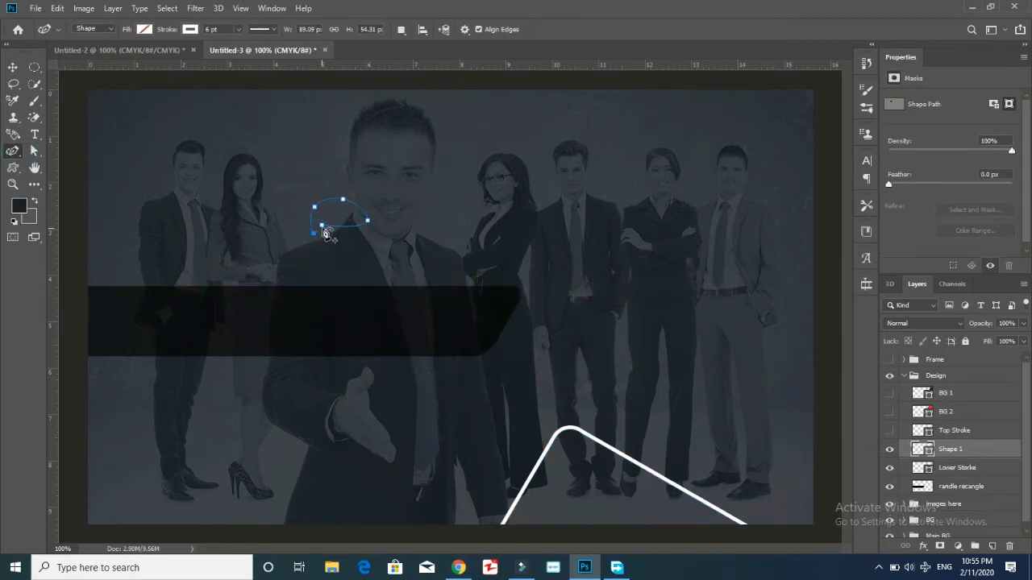
{"action": "left_click", "coordinate": [322, 225]}
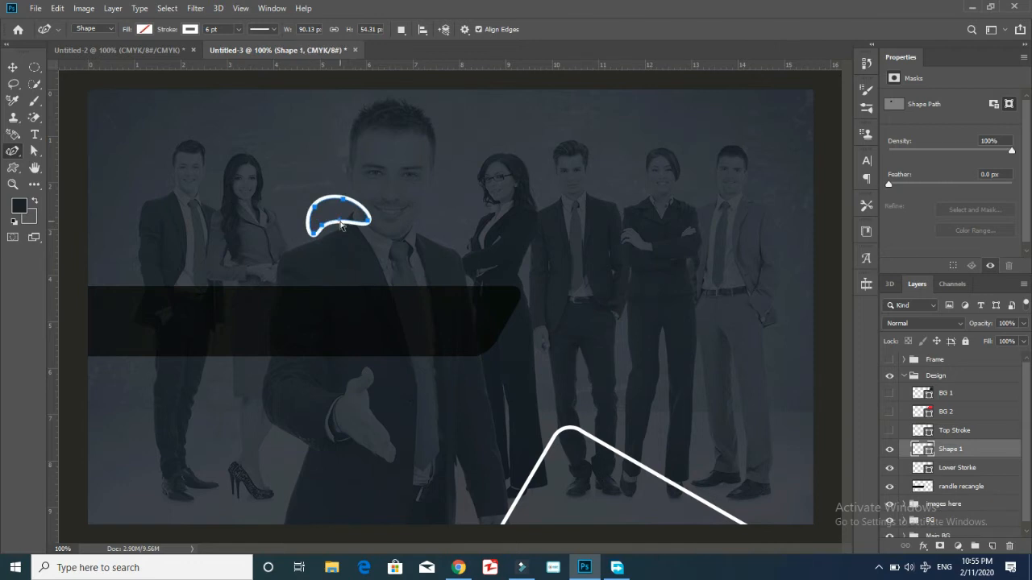
{"action": "key", "text": "ctrl+z"}
{"action": "key", "text": "ctrl+z"}
{"action": "key", "text": "ctrl+z"}
{"action": "key", "text": "ctrl+z"}
{"action": "key", "text": "ctrl+z"}
{"action": "key", "text": "ctrl+z"}
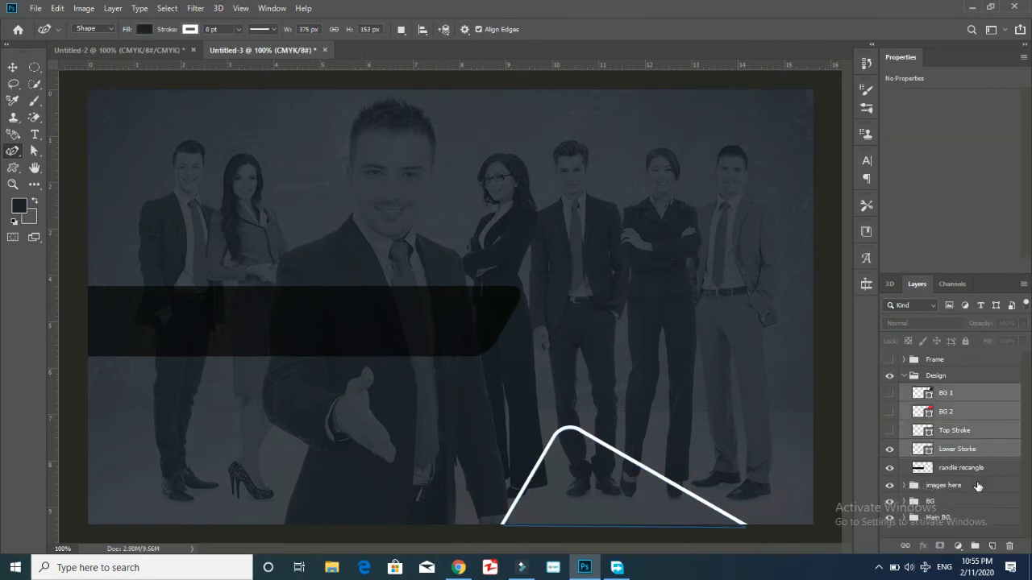
Sketch a test arch on the Lower Storke layer, undo it, and show Top Stroke.
{"action": "left_click", "coordinate": [971, 455]}
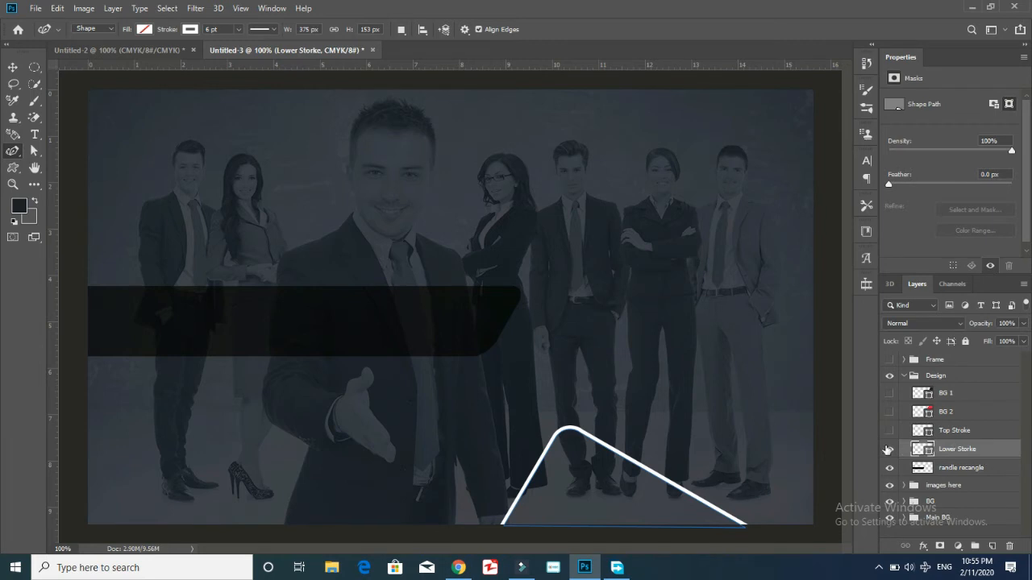
{"action": "left_click", "coordinate": [387, 492]}
{"action": "left_click", "coordinate": [464, 398]}
{"action": "left_click", "coordinate": [496, 394]}
{"action": "left_click", "coordinate": [563, 444]}
{"action": "left_click", "coordinate": [448, 517]}
{"action": "key", "text": "ctrl+z"}
{"action": "key", "text": "ctrl+z"}
{"action": "key", "text": "ctrl+z"}
{"action": "key", "text": "ctrl+z"}
{"action": "key", "text": "ctrl+z"}
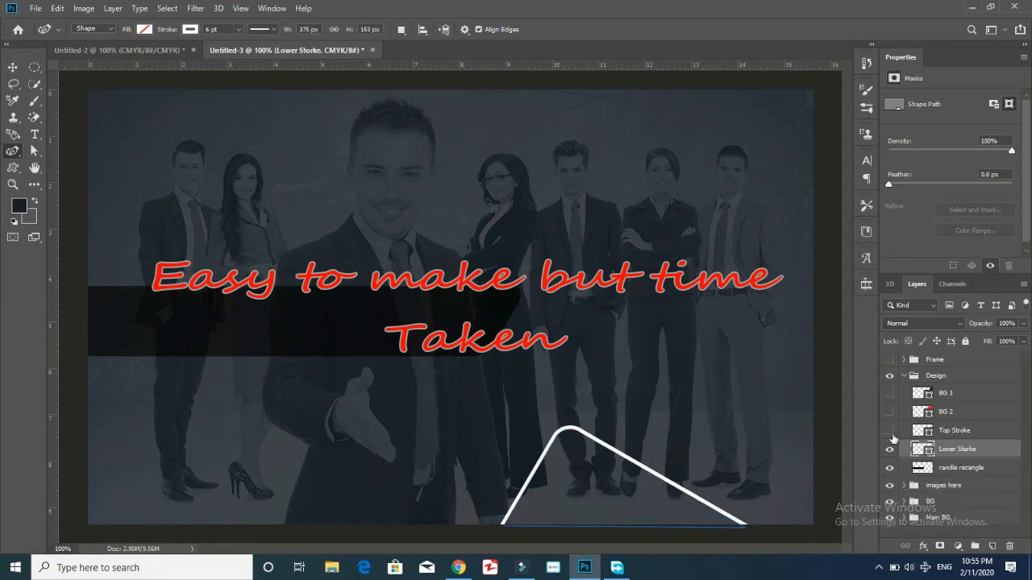
{"action": "left_click", "coordinate": [890, 432]}
Show and select the white Top Stroke layer.
{"action": "left_click", "coordinate": [890, 431]}
{"action": "left_click", "coordinate": [890, 430]}
{"action": "right_click", "coordinate": [990, 453]}
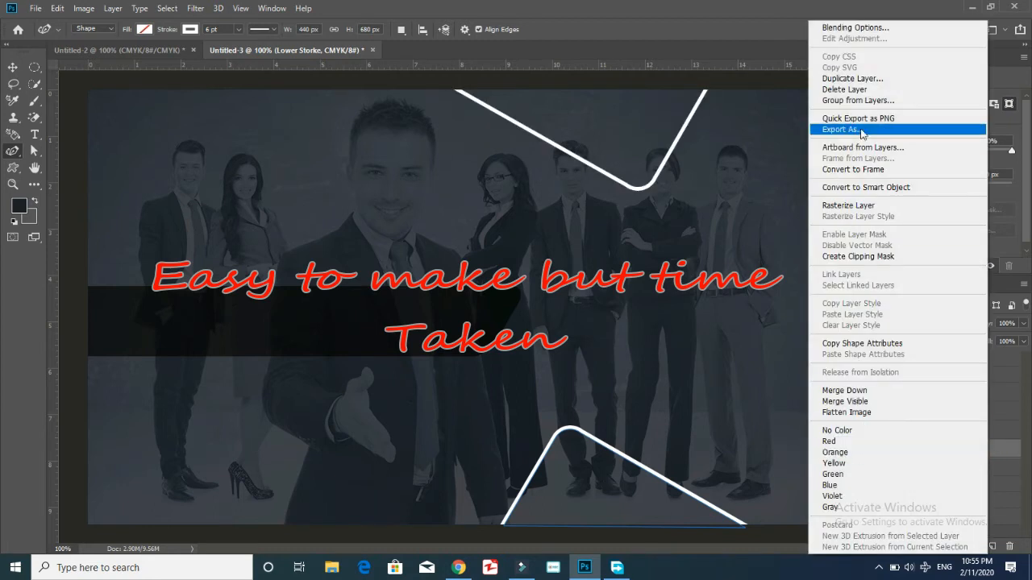
{"action": "left_click", "coordinate": [1016, 451]}
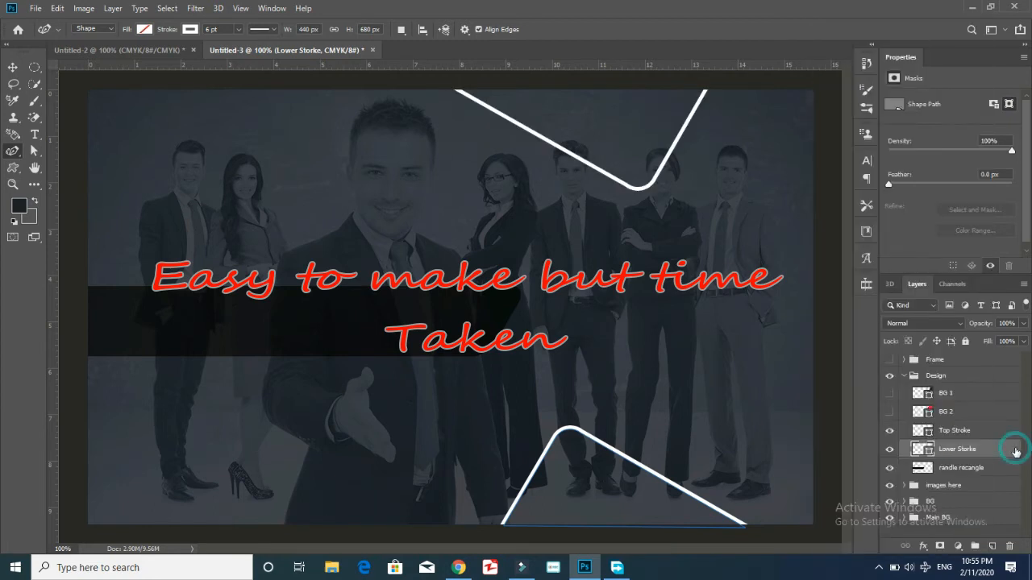
{"action": "left_click", "coordinate": [960, 431]}
Reveal the BG 1 and BG 2 diagonal layers and lower Top Stroke's fill to 10.
{"action": "left_click", "coordinate": [890, 394]}
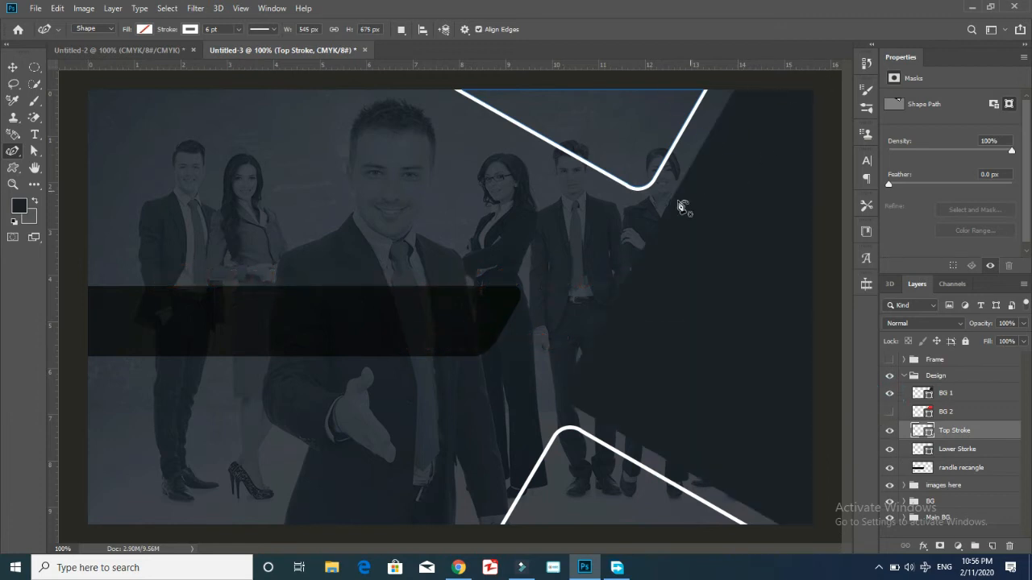
{"action": "left_click", "coordinate": [890, 412]}
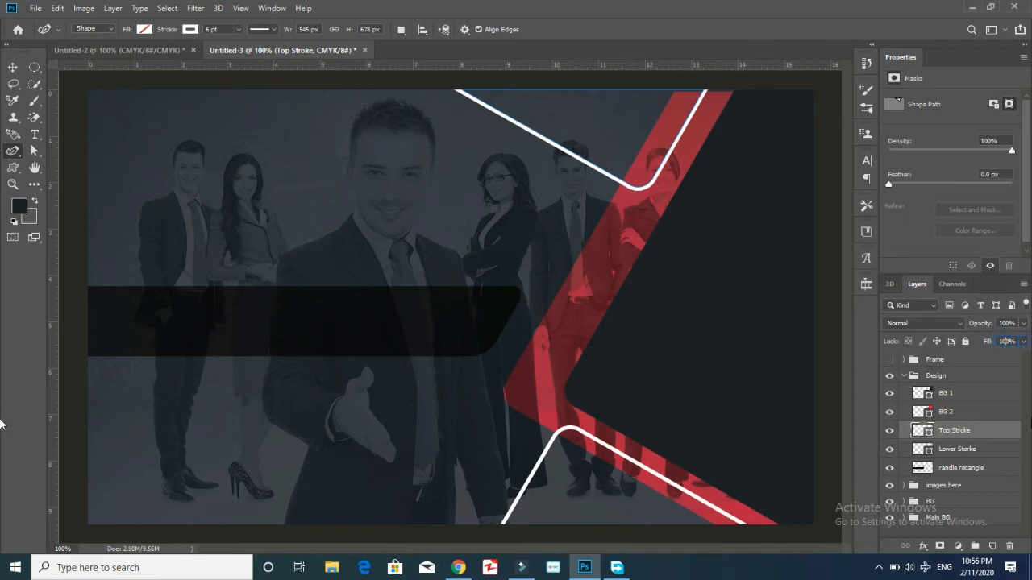
{"action": "type", "text": "10"}
{"action": "key", "text": "Return"}
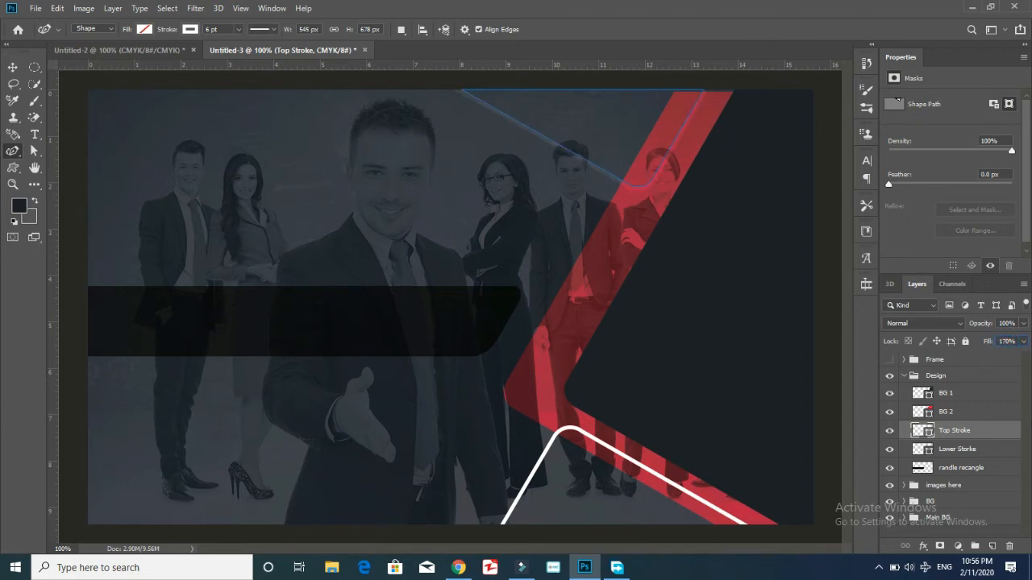
{"action": "type", "text": "0"}
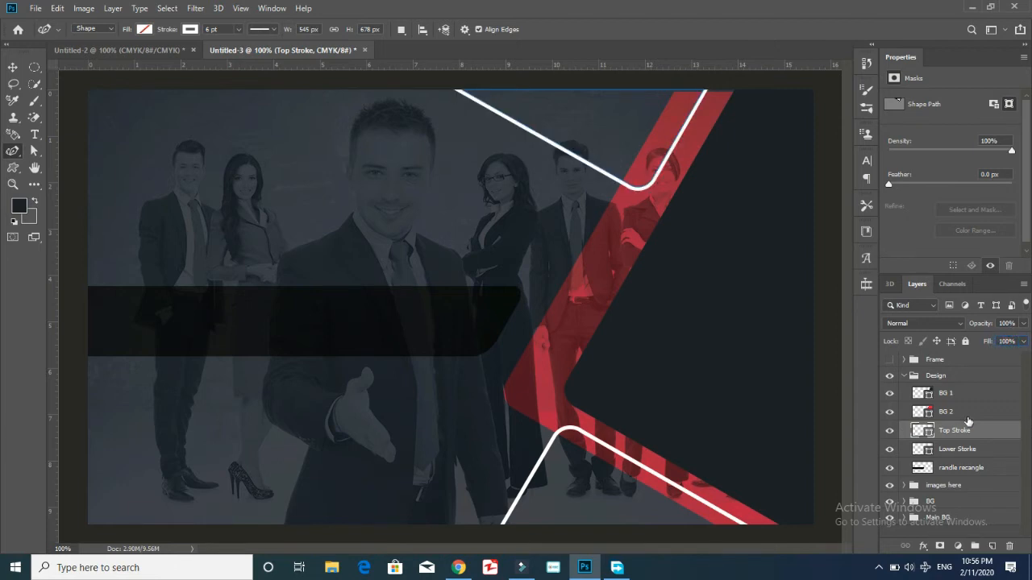
Fade the red BG 2 strip to 29% fill and collapse the Design group.
{"action": "left_click", "coordinate": [965, 413]}
{"action": "left_click", "coordinate": [1023, 341]}
{"action": "left_click_drag", "start_coordinate": [1021, 357], "coordinate": [982, 360]}
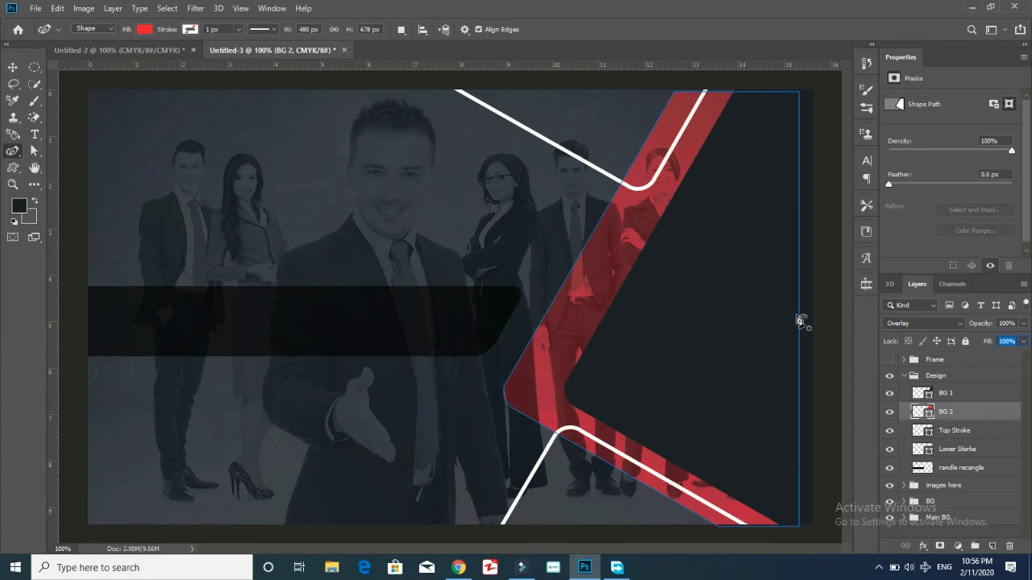
{"action": "left_click", "coordinate": [890, 376]}
{"action": "left_click", "coordinate": [889, 375]}
{"action": "left_click", "coordinate": [905, 377]}
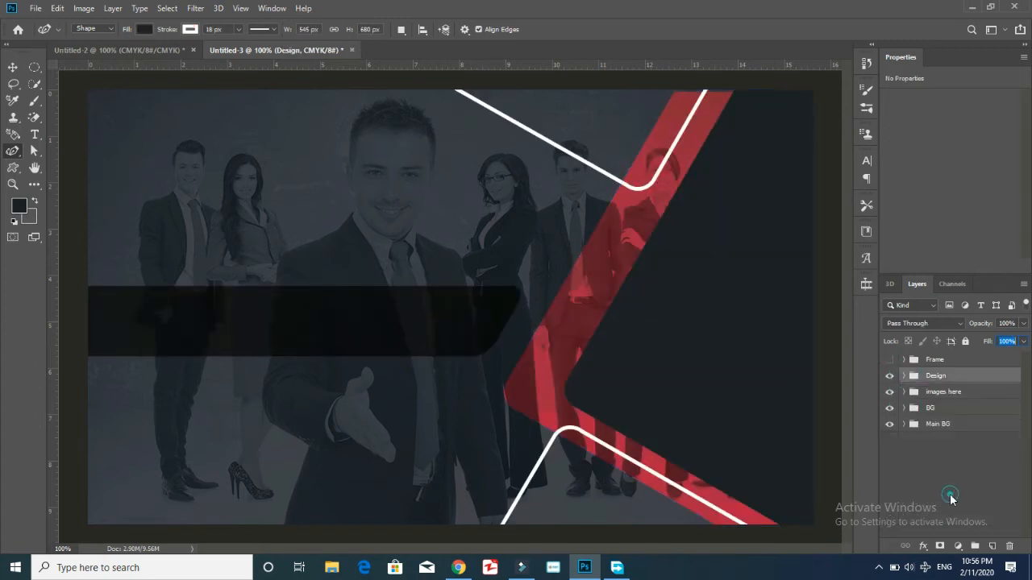
Draw a white QR code custom shape on the dark right panel and nudge it down-left.
{"action": "left_click", "coordinate": [950, 498]}
{"action": "left_click", "coordinate": [12, 168]}
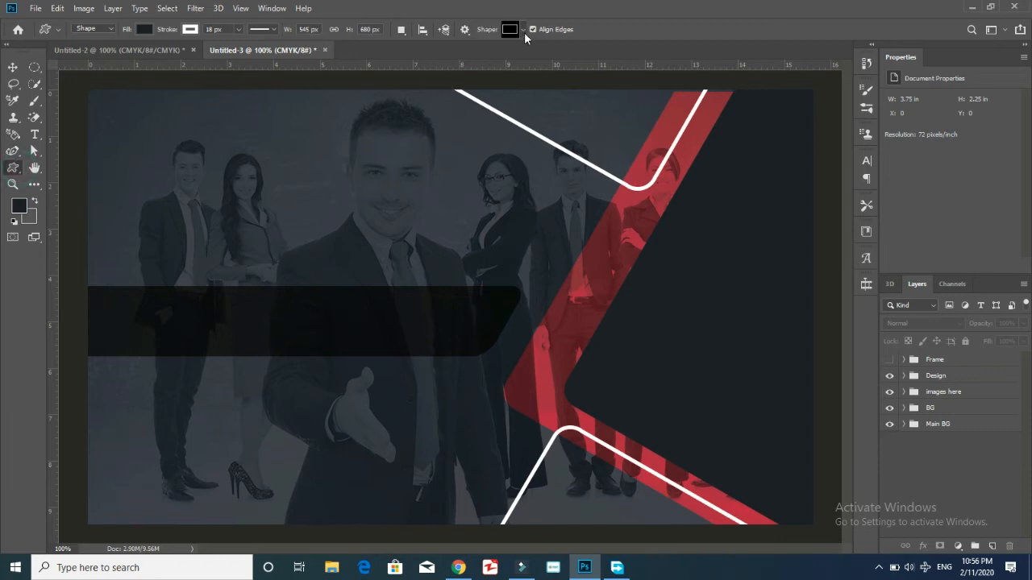
{"action": "left_click", "coordinate": [523, 30]}
{"action": "left_click_drag", "start_coordinate": [786, 270], "coordinate": [657, 378]}
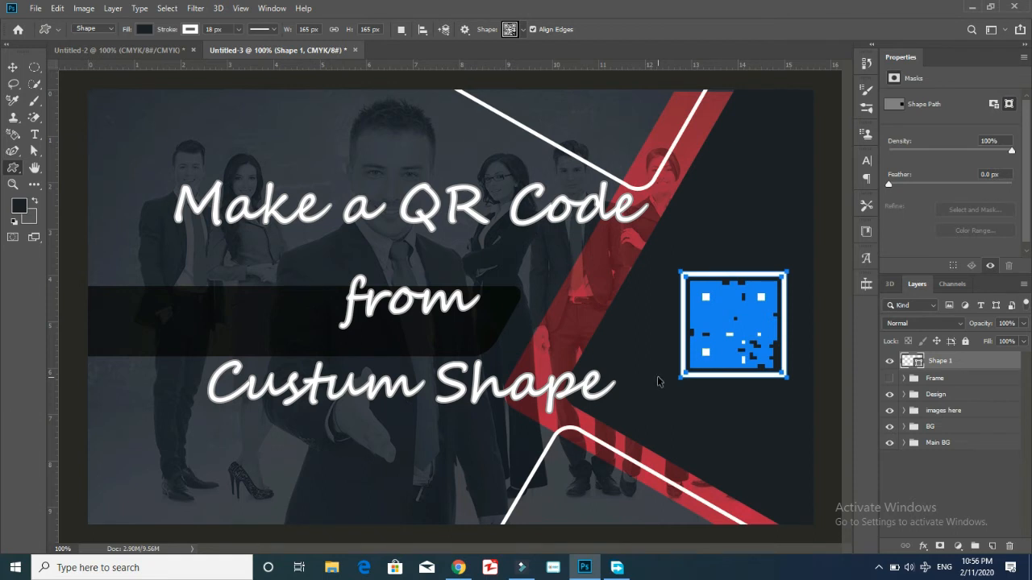
{"action": "key", "text": "ctrl+t"}
{"action": "left_click_drag", "start_coordinate": [777, 333], "coordinate": [747, 352]}
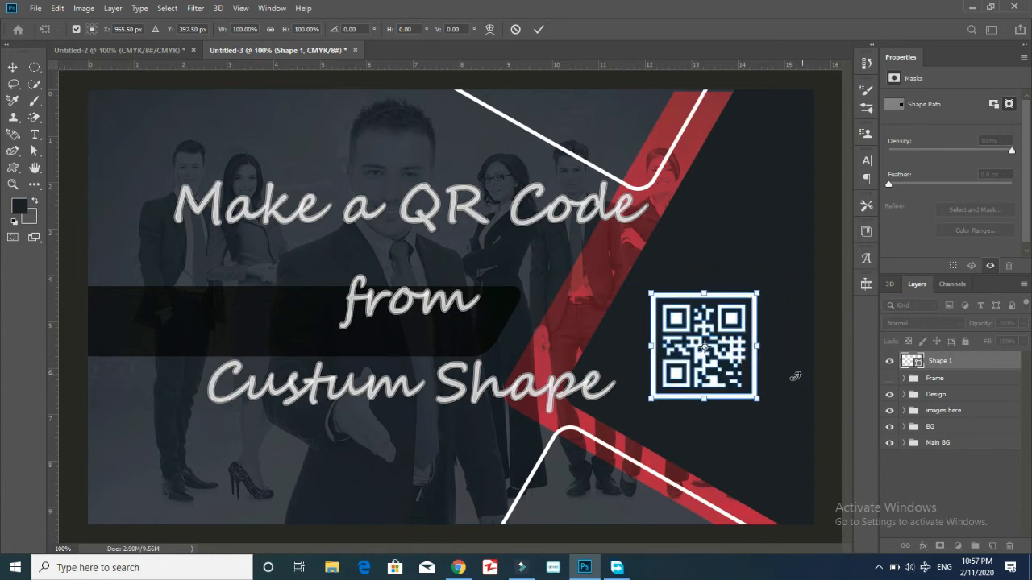
{"action": "key", "text": "Return"}
Move the QR shape layer below Frame and leave the frame border hidden.
{"action": "left_click_drag", "start_coordinate": [952, 365], "coordinate": [950, 406]}
{"action": "left_click", "coordinate": [891, 360]}
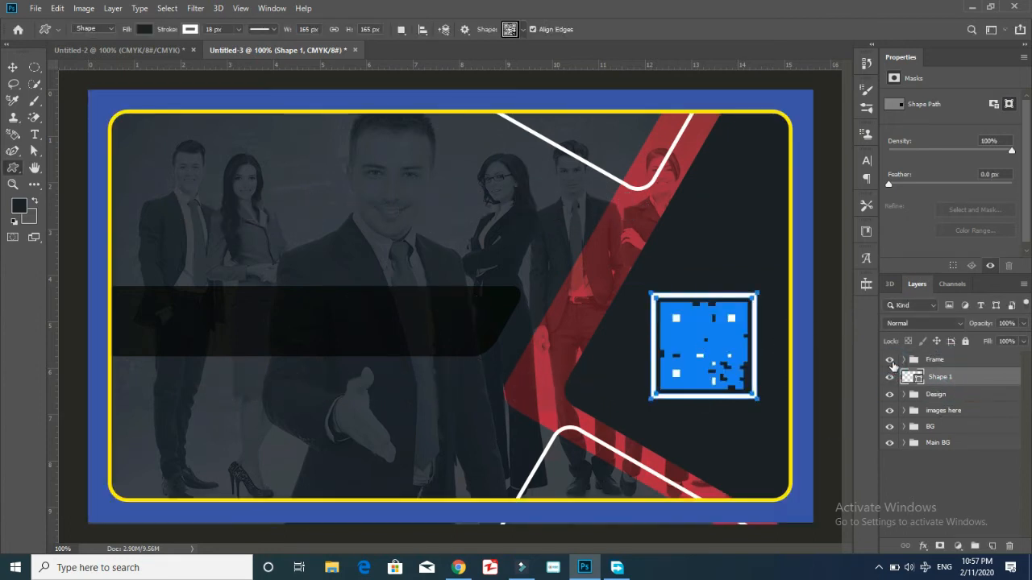
{"action": "left_click", "coordinate": [892, 362]}
{"action": "left_click", "coordinate": [892, 362]}
Group the QR shape into a group named 'QR' and name the layer 'QR Codes'.
{"action": "key", "text": "ctrl+g"}
{"action": "double_click", "coordinate": [940, 376]}
{"action": "type", "text": "QR"}
{"action": "double_click", "coordinate": [951, 392]}
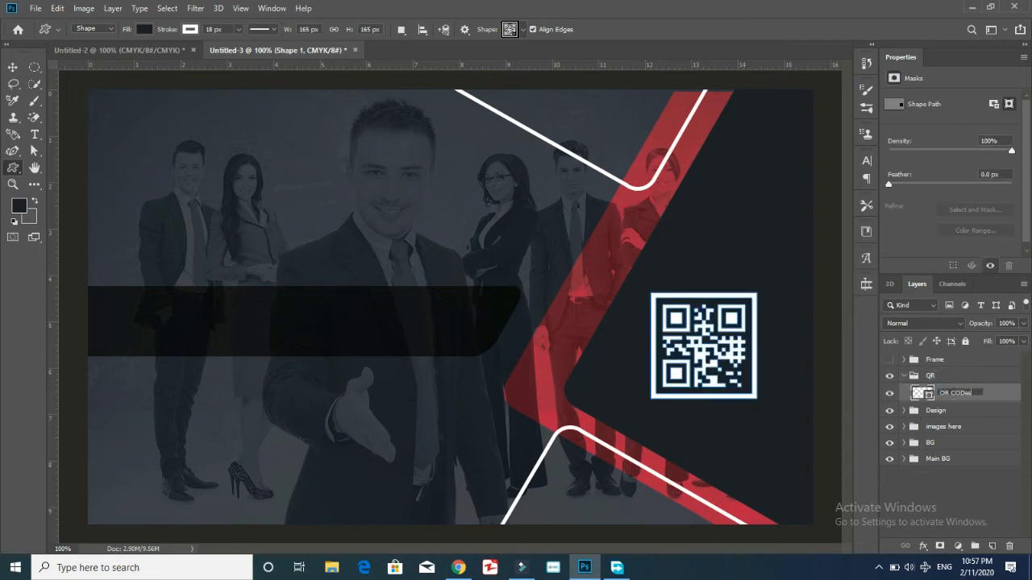
{"action": "key", "text": "Return"}
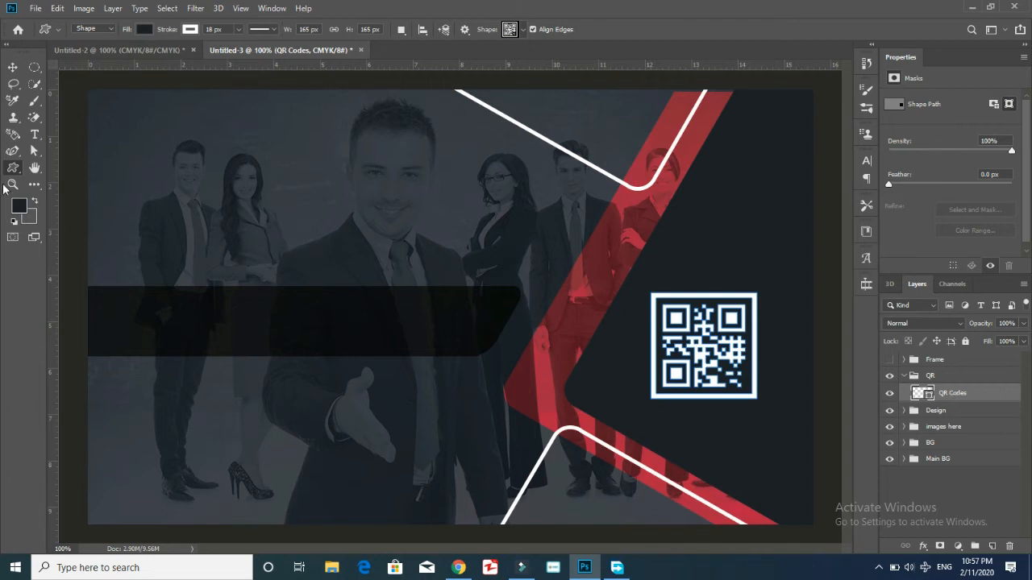
Switch to the Paint Bucket tool and set the foreground colour to red.
{"action": "left_click", "coordinate": [13, 133]}
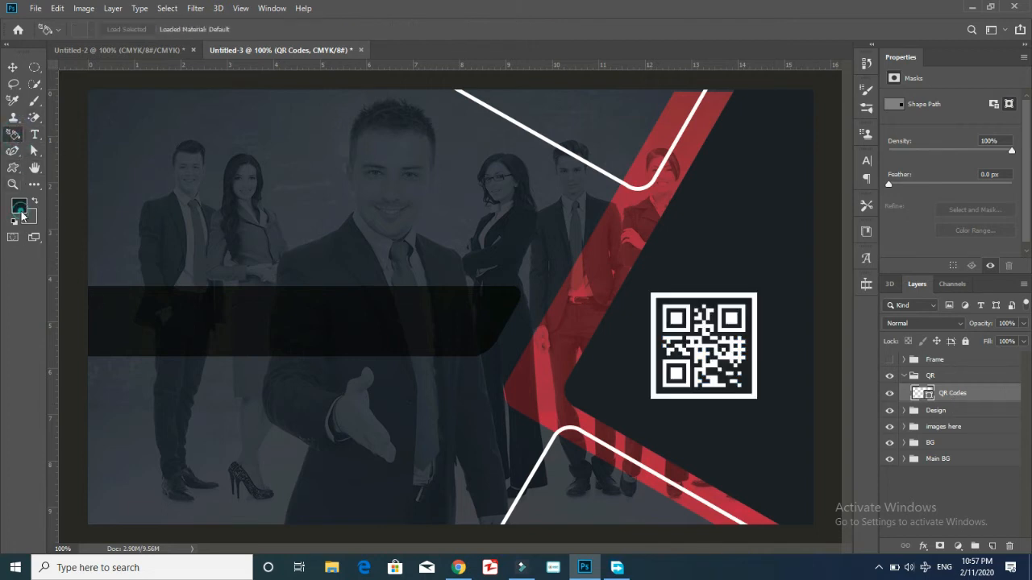
{"action": "left_click", "coordinate": [21, 211]}
{"action": "left_click", "coordinate": [196, 304]}
{"action": "left_click", "coordinate": [313, 294]}
{"action": "left_click", "coordinate": [35, 184]}
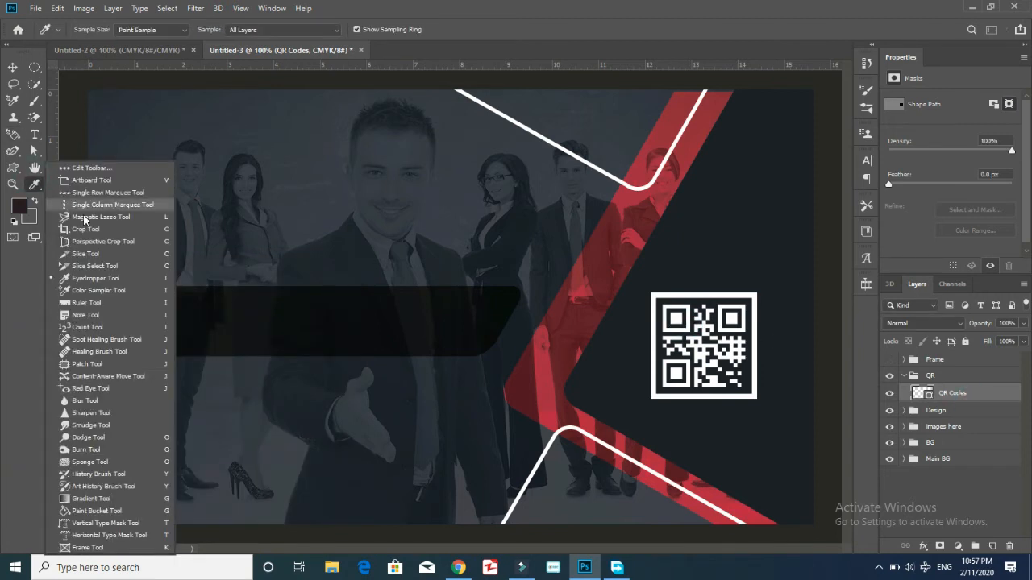
{"action": "left_click", "coordinate": [92, 513]}
{"action": "left_click", "coordinate": [20, 206]}
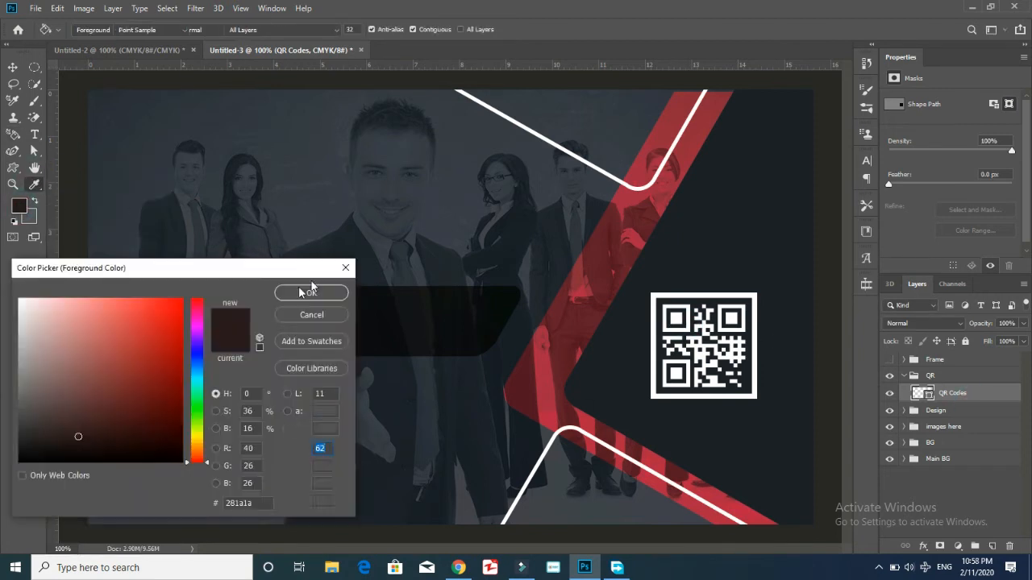
{"action": "left_click", "coordinate": [172, 323]}
{"action": "left_click", "coordinate": [313, 293]}
Fill the QR code's top-left, top-right and bottom-left squares red, rasterizing the shape.
{"action": "left_click", "coordinate": [681, 321]}
{"action": "left_click", "coordinate": [462, 216]}
{"action": "left_click", "coordinate": [676, 319]}
{"action": "left_click", "coordinate": [739, 325]}
{"action": "left_click", "coordinate": [677, 373]}
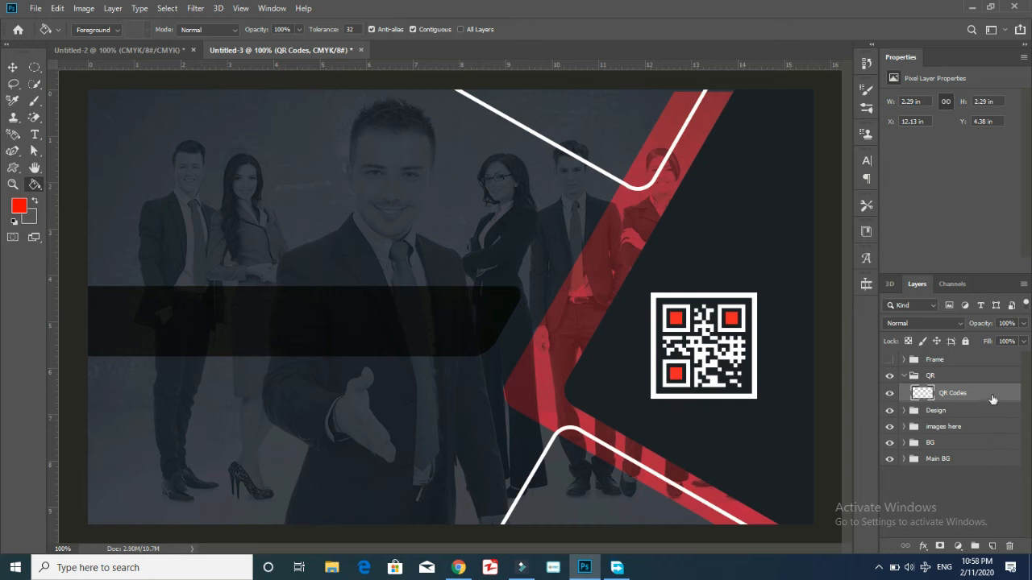
Nudge the QR code into position and show the blue-and-yellow Frame border.
{"action": "left_click", "coordinate": [645, 167]}
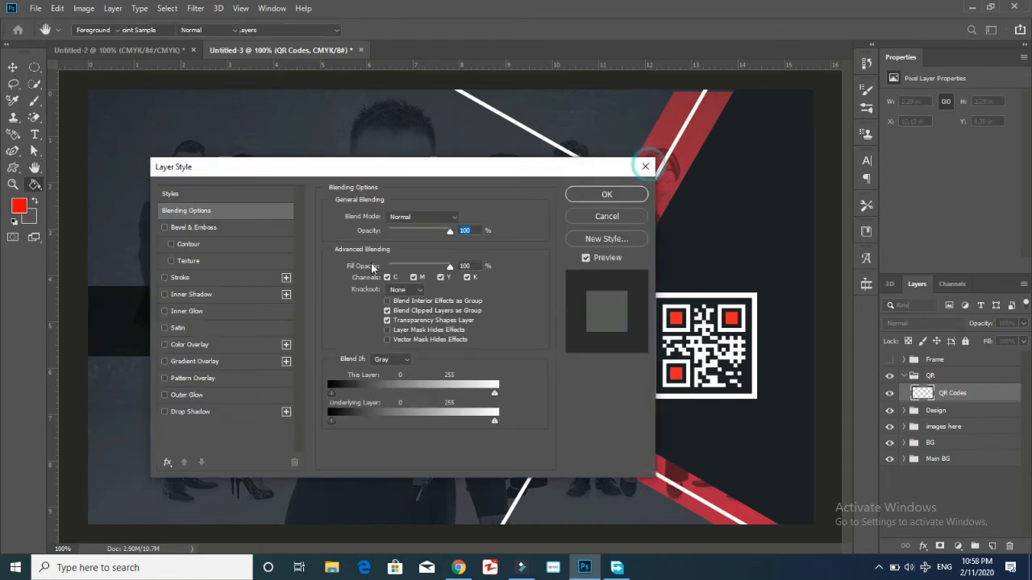
{"action": "left_click", "coordinate": [18, 69]}
{"action": "key", "text": "ctrl+t"}
{"action": "mouse_move", "coordinate": [738, 376]}
{"action": "left_mouse_down"}
{"action": "mouse_move", "coordinate": [726, 386]}
{"action": "mouse_move", "coordinate": [738, 368]}
{"action": "left_mouse_up"}
{"action": "key", "text": "Return"}
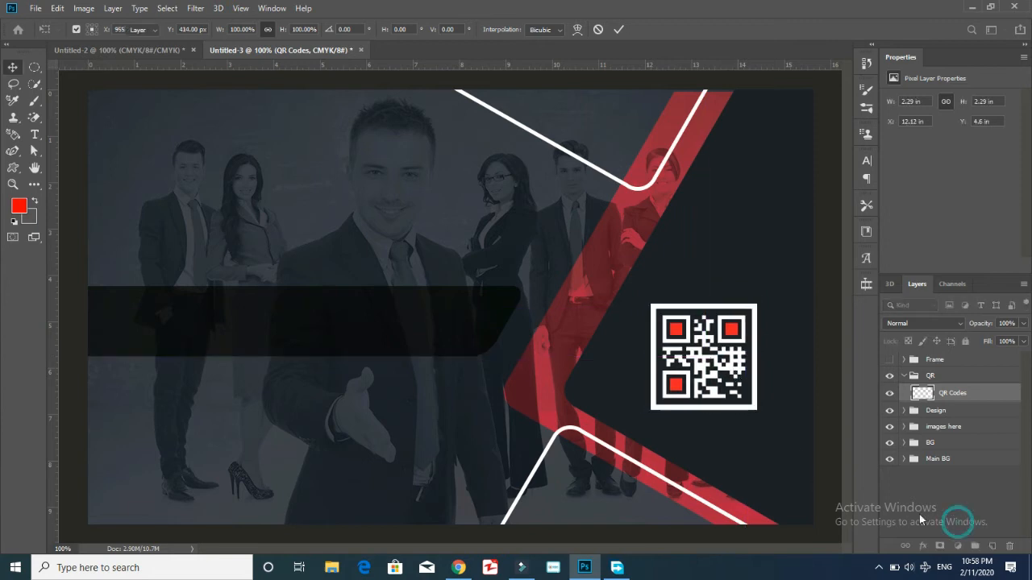
{"action": "left_click", "coordinate": [920, 514]}
{"action": "left_click", "coordinate": [890, 359]}
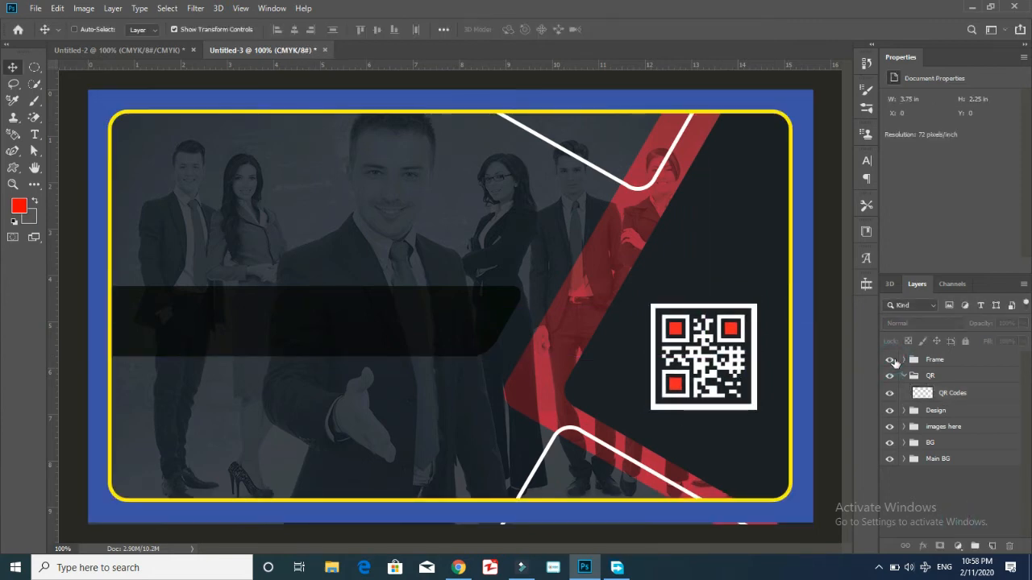
Type 'Scan here' above the QR code and colour it white.
{"action": "left_click", "coordinate": [36, 137]}
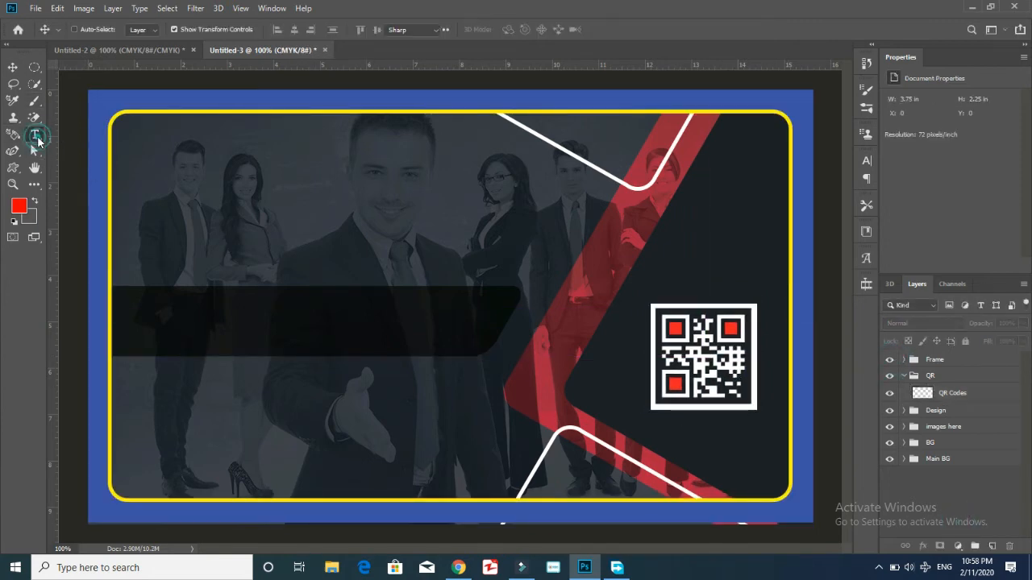
{"action": "left_click", "coordinate": [654, 289]}
{"action": "type", "text": "S"}
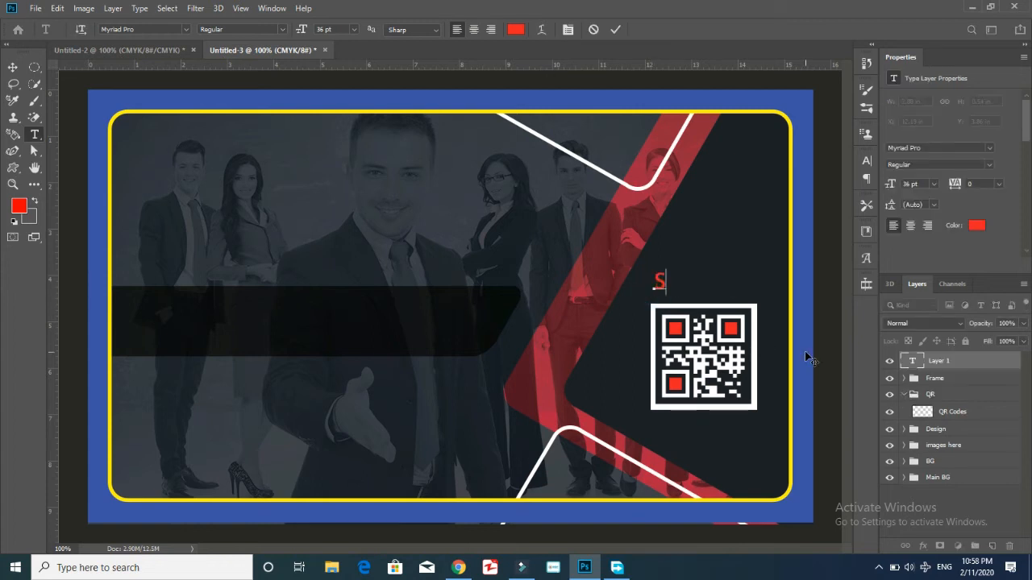
{"action": "type", "text": "can here"}
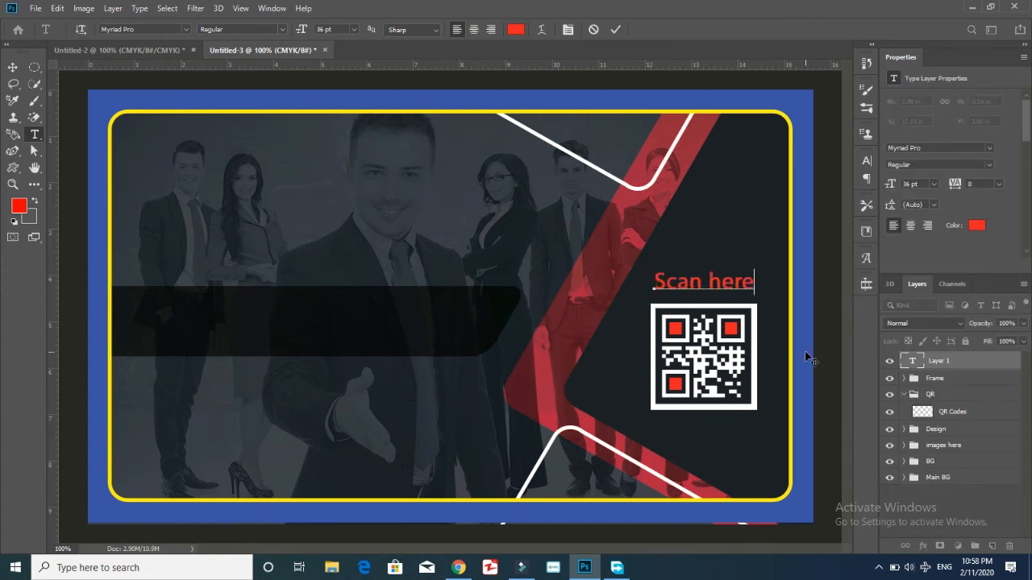
{"action": "key", "text": "ctrl+a"}
{"action": "left_click", "coordinate": [515, 29]}
{"action": "left_click", "coordinate": [19, 300]}
{"action": "left_click", "coordinate": [311, 292]}
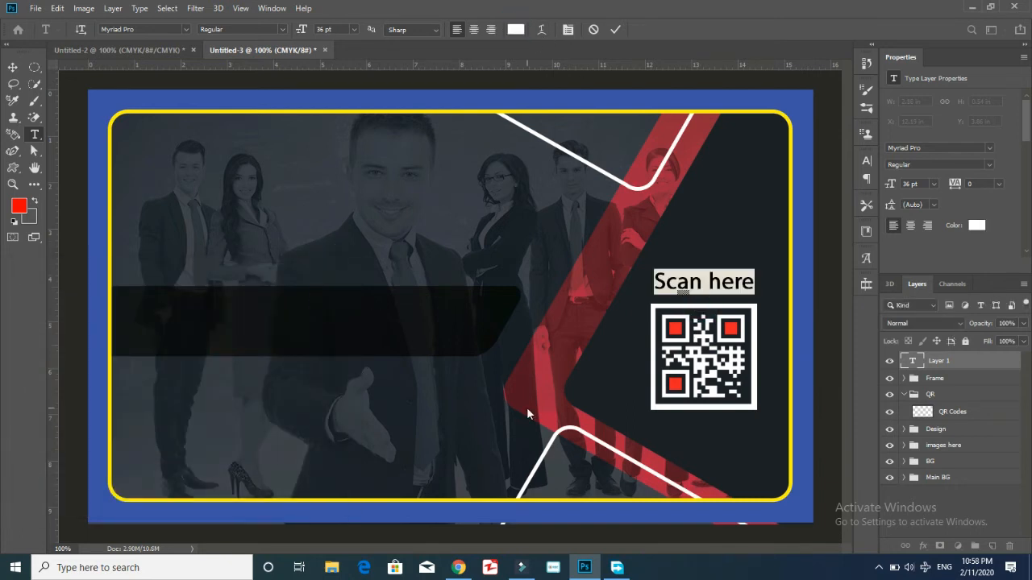
Underline the caption in the Character panel and set its size to 30 pt.
{"action": "key", "text": "ctrl+t"}
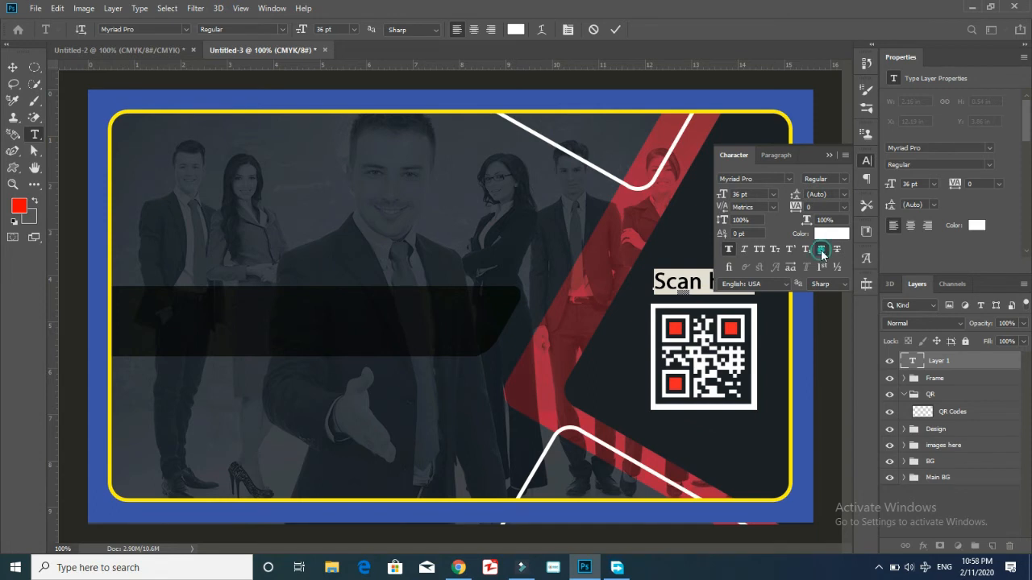
{"action": "left_click", "coordinate": [829, 155]}
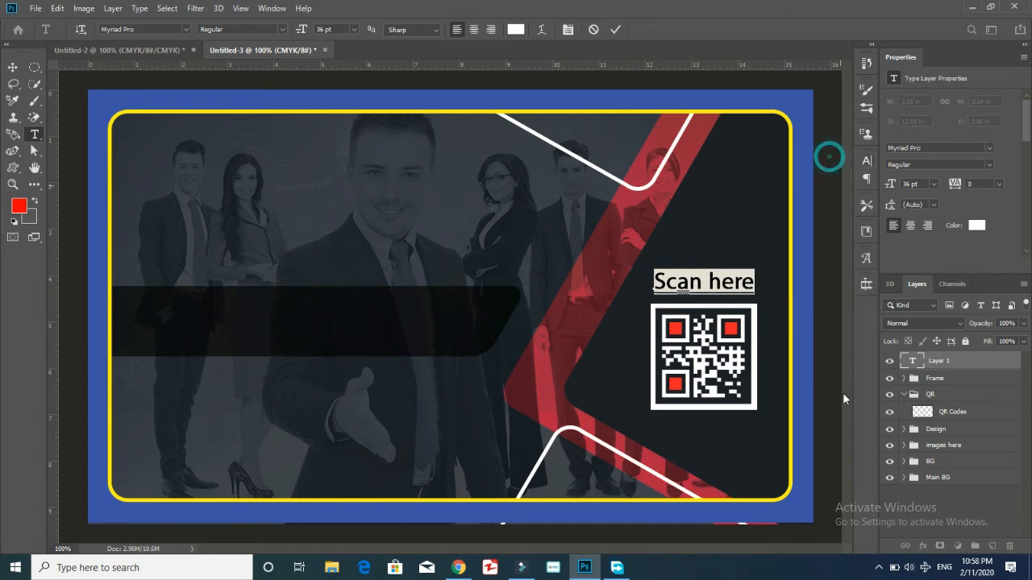
{"action": "left_click", "coordinate": [352, 29]}
{"action": "left_click", "coordinate": [334, 144]}
{"action": "left_click", "coordinate": [352, 30]}
{"action": "left_click", "coordinate": [342, 154]}
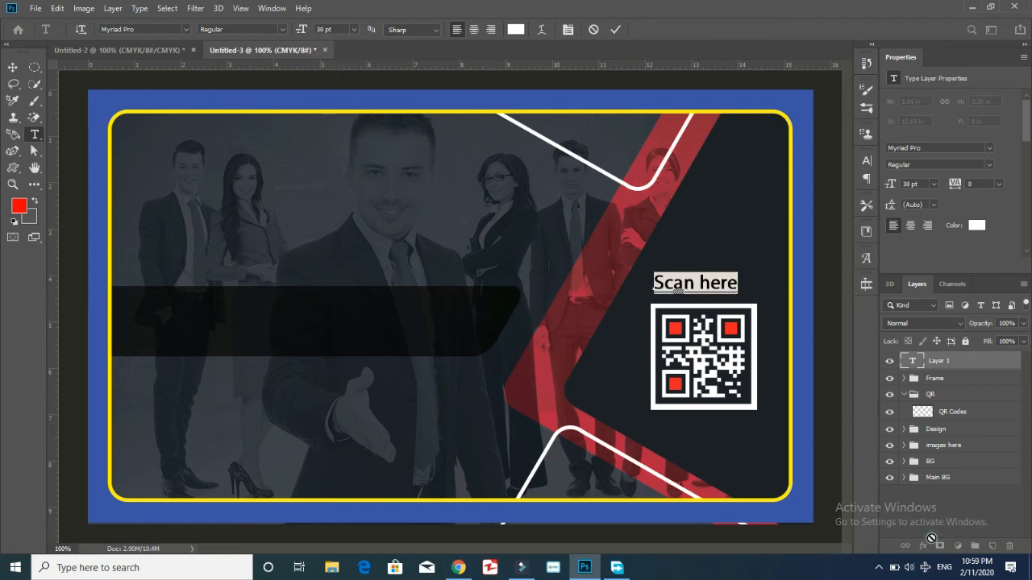
{"action": "key", "text": "ctrl+Return"}
Centre the caption above the QR code and move its layer into the QR group.
{"action": "key", "text": "ctrl+t"}
{"action": "left_click_drag", "start_coordinate": [722, 289], "coordinate": [729, 293]}
{"action": "left_click", "coordinate": [1015, 512]}
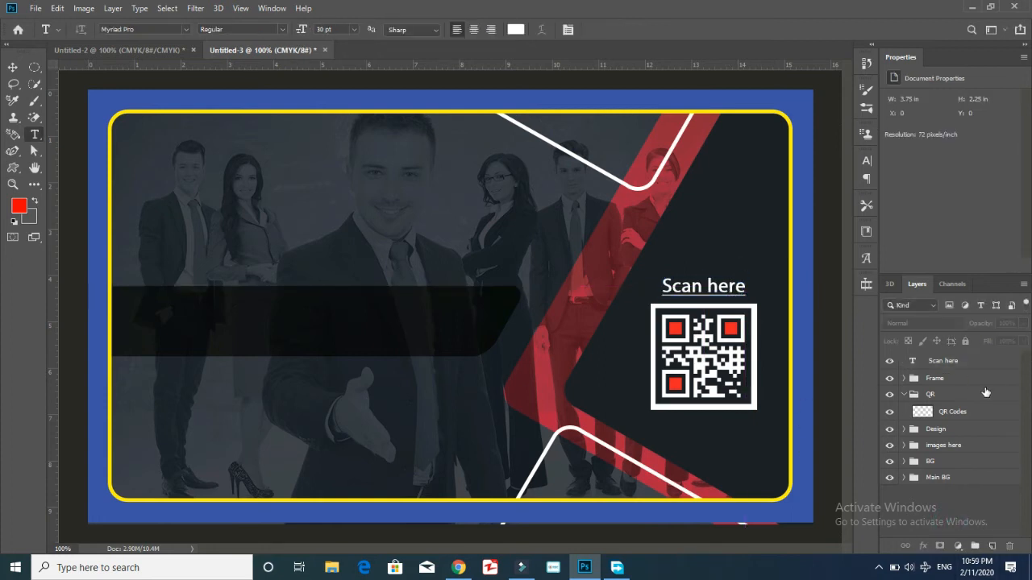
{"action": "left_click_drag", "start_coordinate": [959, 368], "coordinate": [952, 403]}
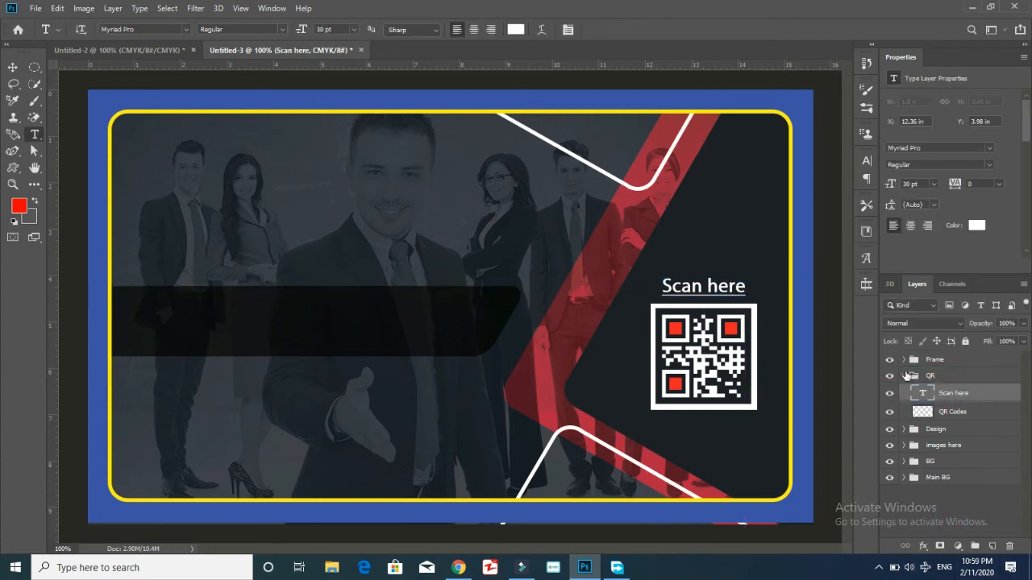
{"action": "left_click", "coordinate": [905, 377]}
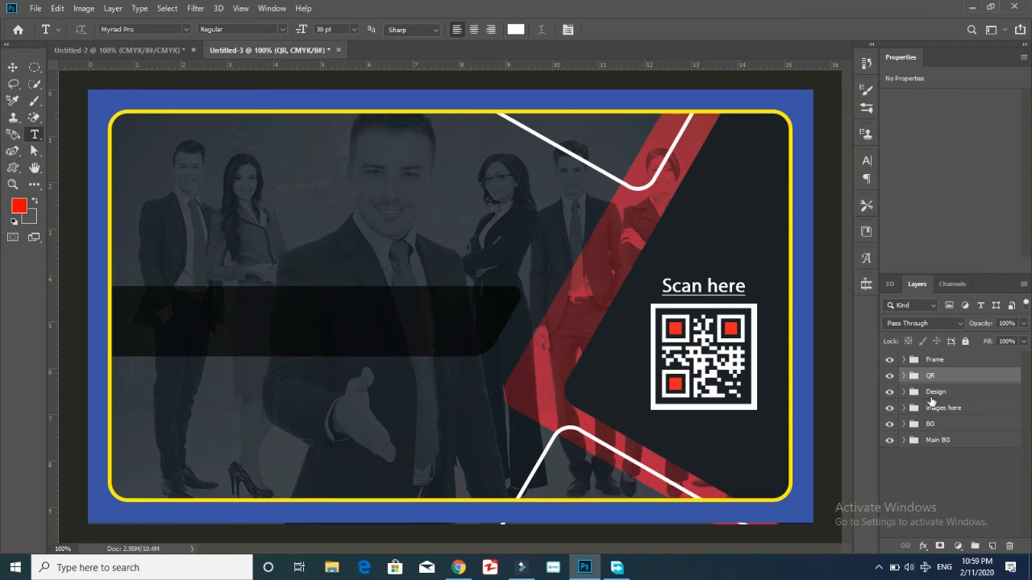
{"action": "left_click", "coordinate": [952, 484]}
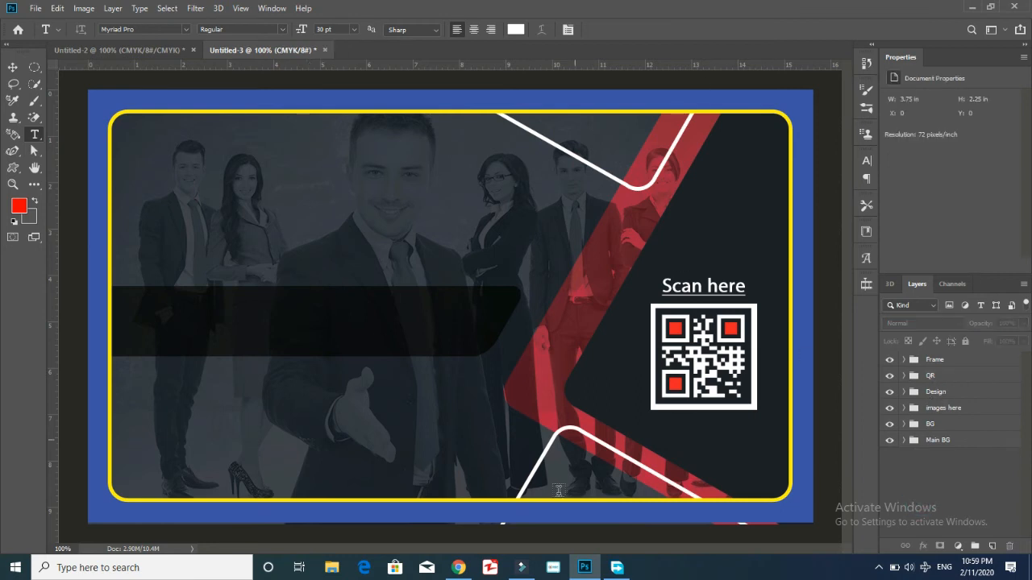
{"action": "left_click", "coordinate": [331, 568]}
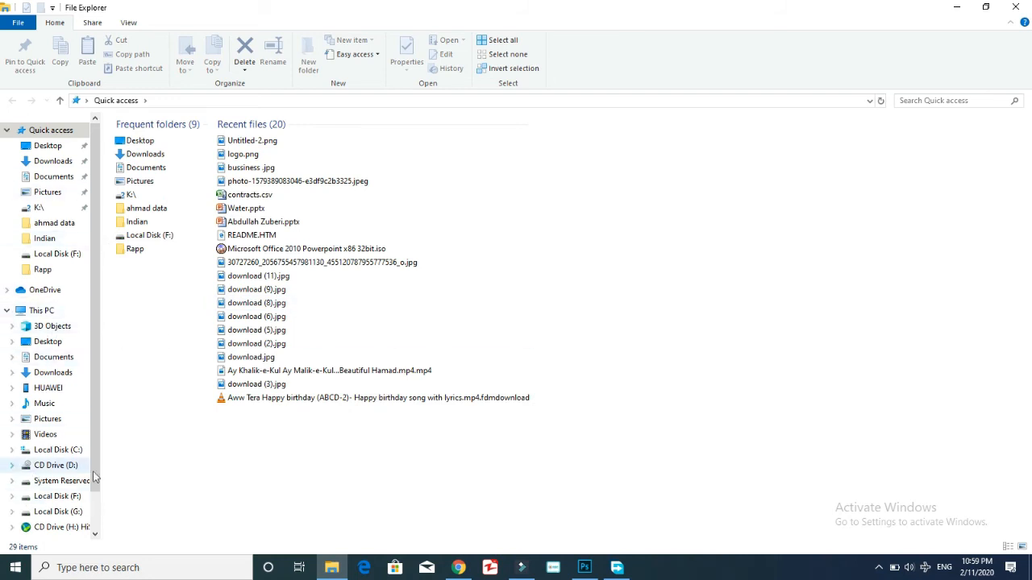
Drag logo.png from the Documents folder onto Photoshop to open it.
{"action": "left_click", "coordinate": [36, 178]}
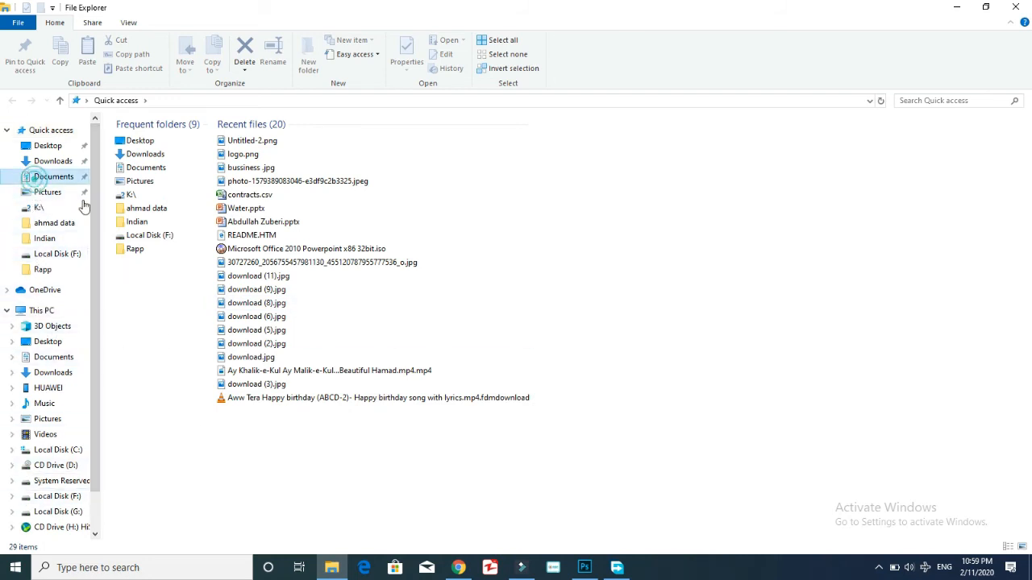
{"action": "left_click_drag", "start_coordinate": [145, 220], "coordinate": [441, 46]}
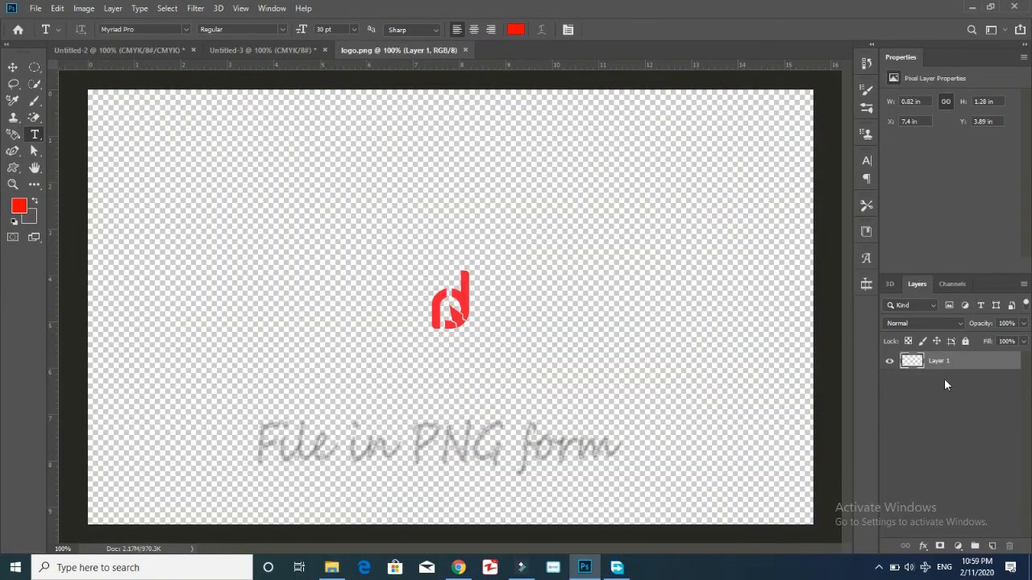
Duplicate the logo layer into the Untitled-3 banner document.
{"action": "right_click", "coordinate": [944, 363]}
{"action": "left_click", "coordinate": [808, 78]}
{"action": "left_click", "coordinate": [503, 200]}
{"action": "left_click", "coordinate": [506, 223]}
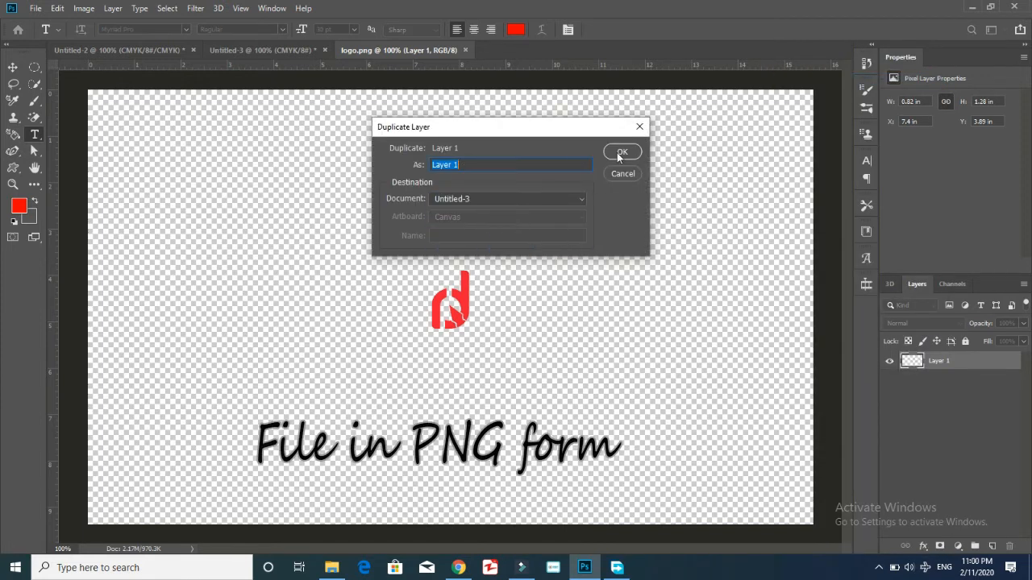
{"action": "left_click", "coordinate": [616, 154]}
{"action": "left_click", "coordinate": [278, 49]}
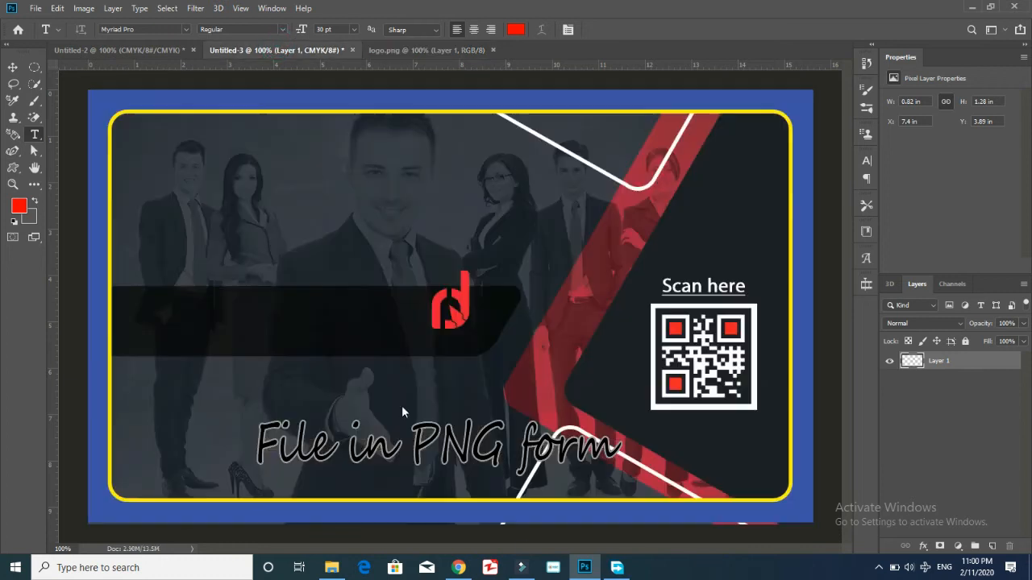
Name the layer 'Logo' and move it to the black band's left end.
{"action": "double_click", "coordinate": [967, 363]}
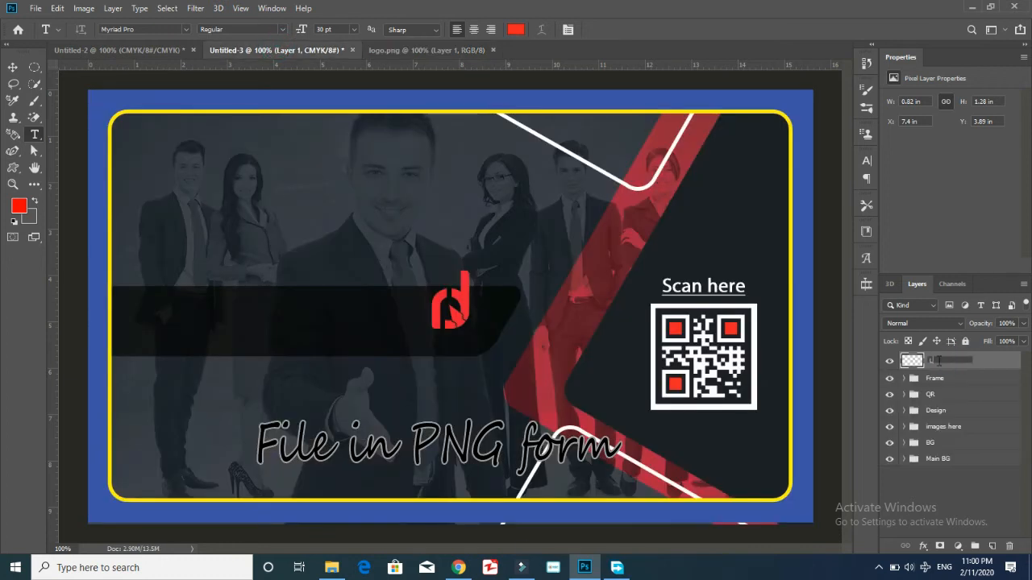
{"action": "key", "text": "Return"}
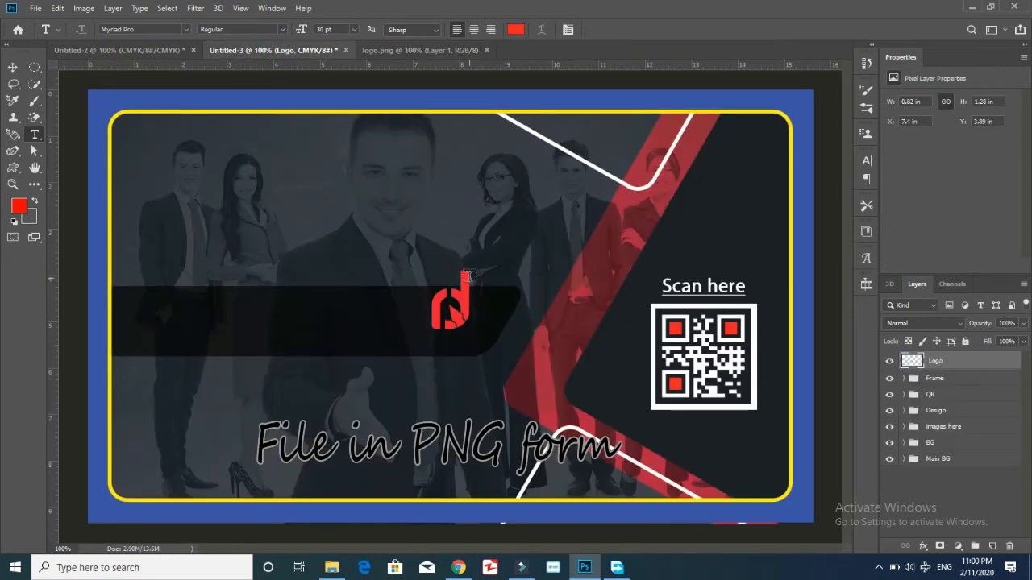
{"action": "left_click", "coordinate": [12, 66]}
{"action": "left_click_drag", "start_coordinate": [456, 327], "coordinate": [200, 343]}
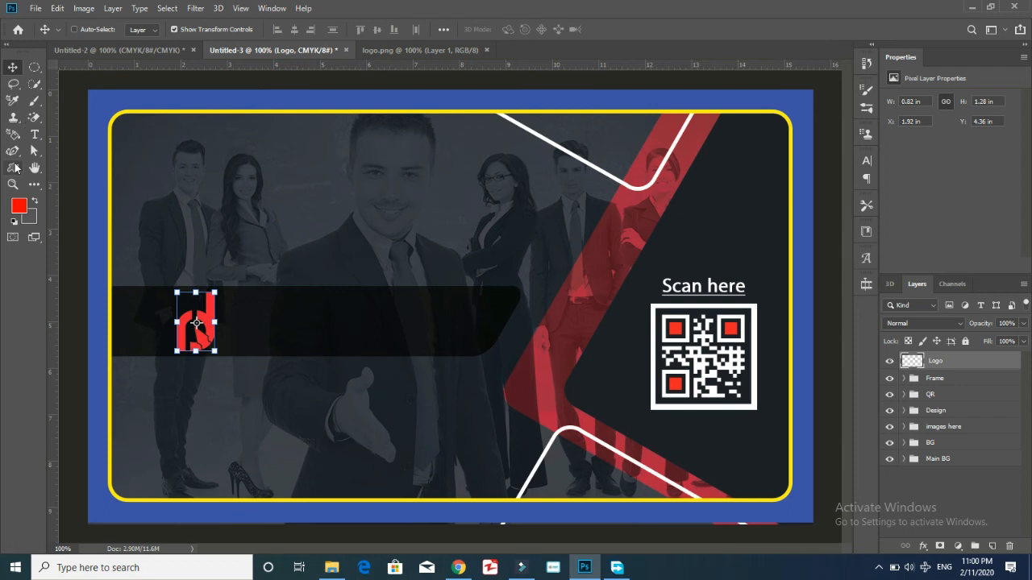
Type the title 'Creative Designer' in a new text box beside the logo.
{"action": "left_click", "coordinate": [34, 134]}
{"action": "left_click", "coordinate": [234, 307]}
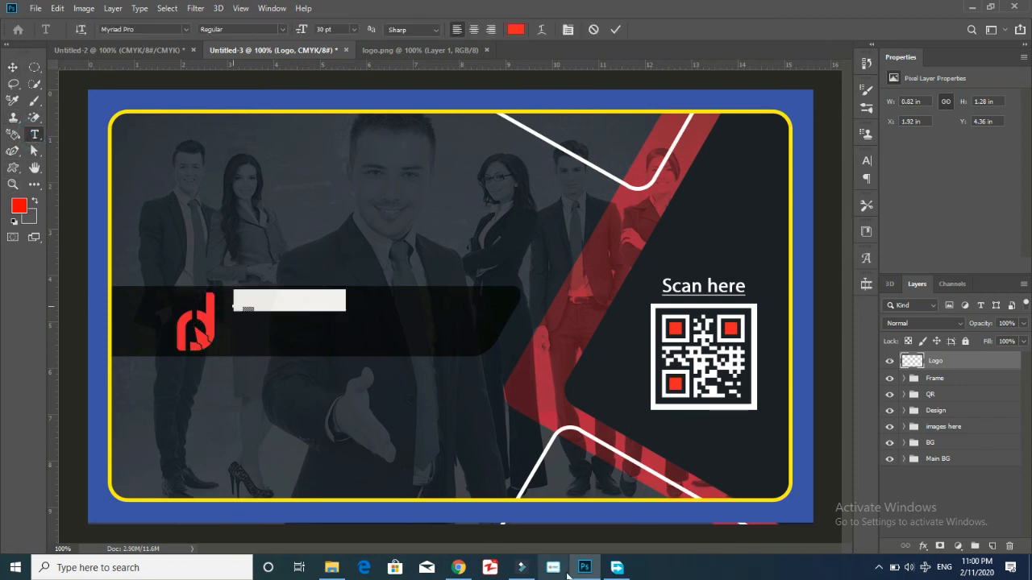
{"action": "key", "text": "BackSpace"}
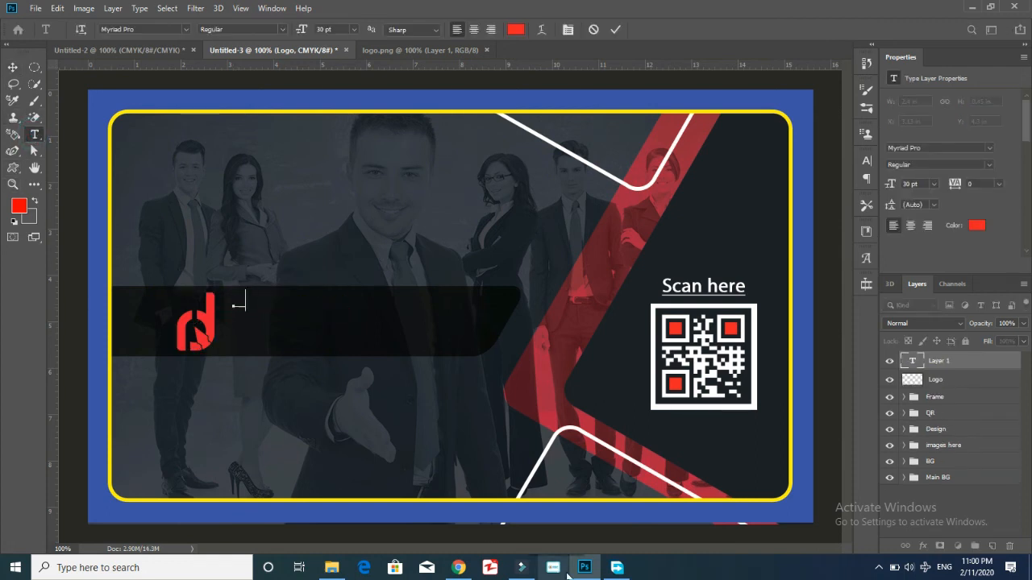
{"action": "type", "text": "Creat"}
{"action": "type", "text": "D esign"}
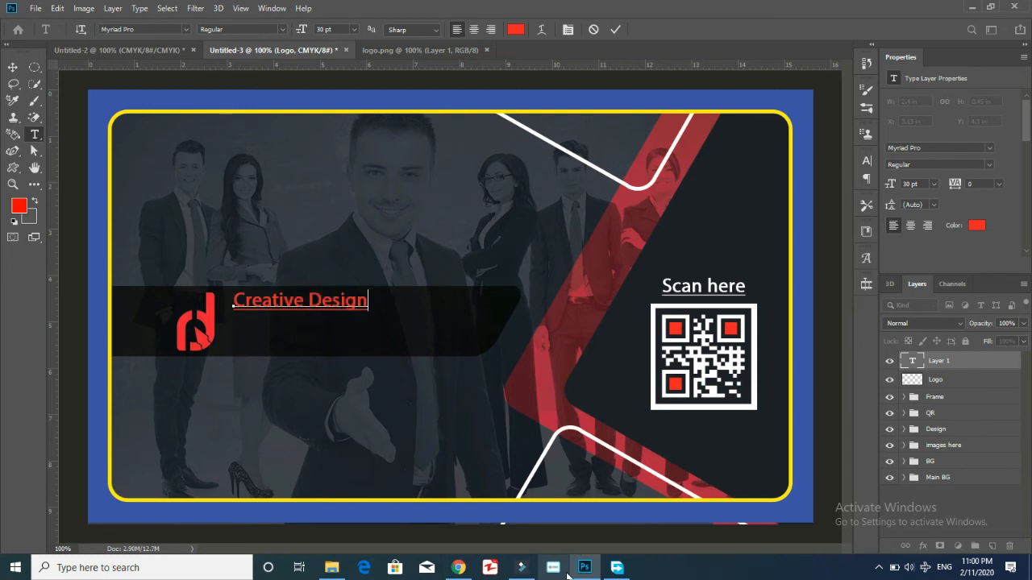
Colour the word 'Creative' red and the word 'Designer' white.
{"action": "key", "text": "ctrl+t"}
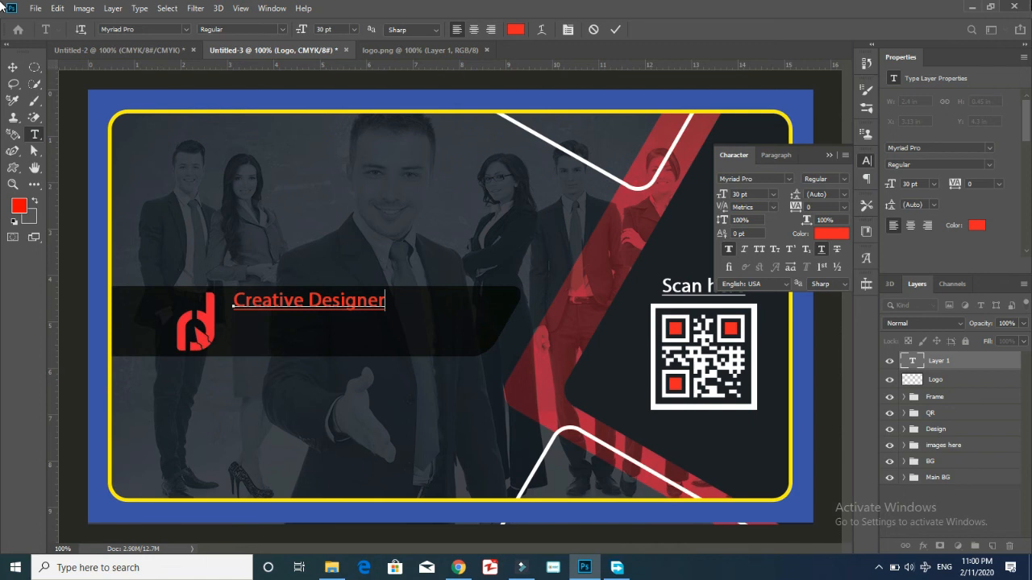
{"action": "left_click_drag", "start_coordinate": [308, 302], "coordinate": [230, 301]}
{"action": "left_click", "coordinate": [840, 236]}
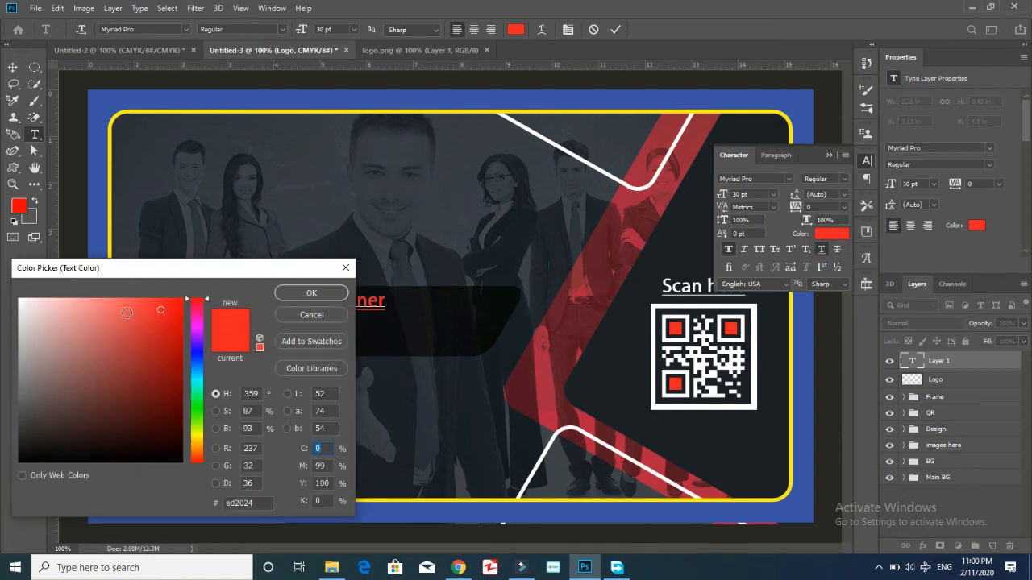
{"action": "left_click", "coordinate": [311, 292]}
{"action": "left_click_drag", "start_coordinate": [383, 299], "coordinate": [308, 303]}
{"action": "left_click", "coordinate": [843, 232]}
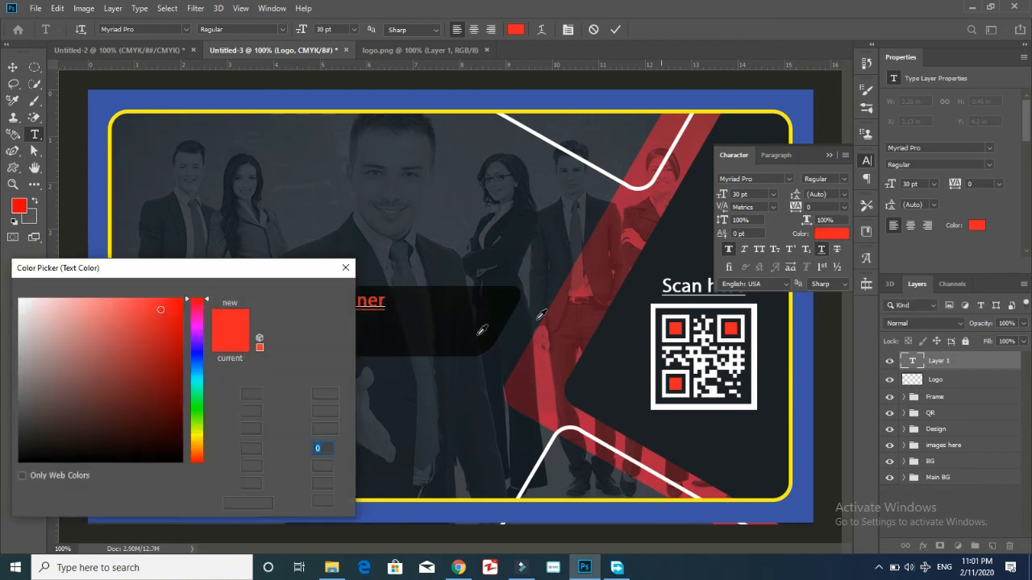
{"action": "left_click", "coordinate": [22, 300]}
{"action": "left_click", "coordinate": [314, 296]}
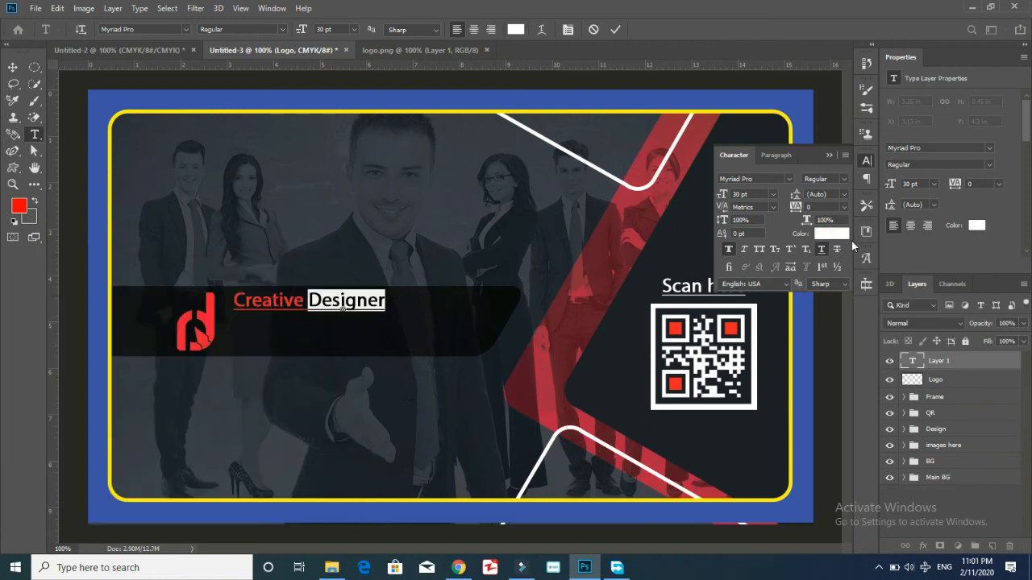
Reselect 'Creative', toggle underline on and back off, and check its red colour.
{"action": "left_click", "coordinate": [821, 253]}
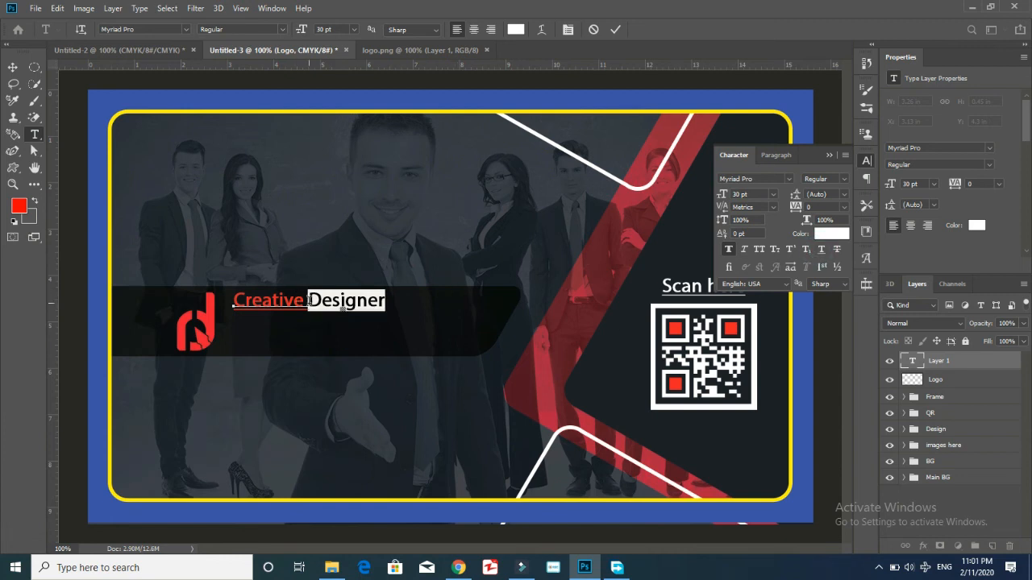
{"action": "left_click_drag", "start_coordinate": [308, 300], "coordinate": [279, 300]}
{"action": "left_click_drag", "start_coordinate": [114, 300], "coordinate": [115, 300]}
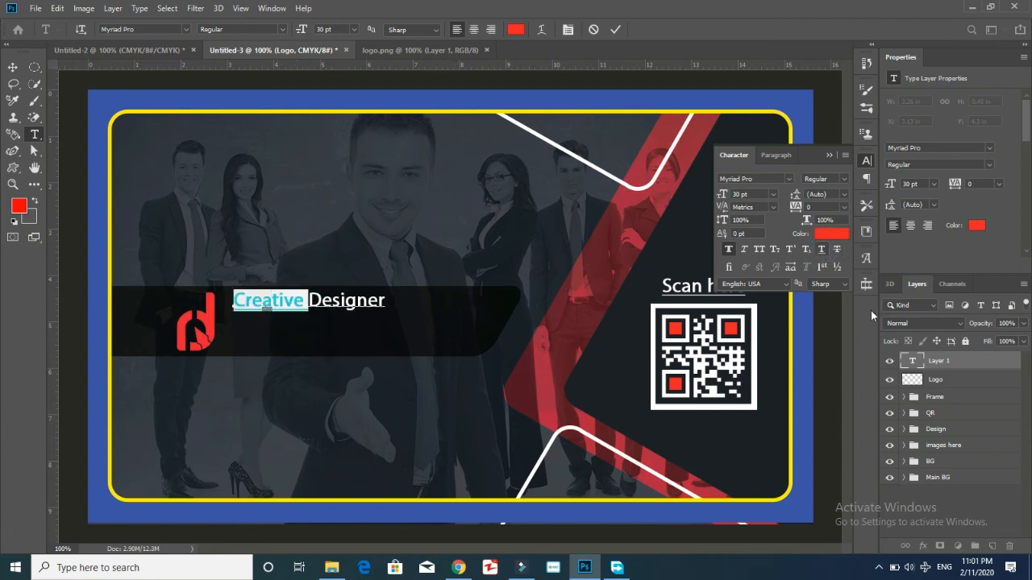
{"action": "left_click", "coordinate": [823, 251]}
{"action": "left_click", "coordinate": [824, 251]}
{"action": "left_click", "coordinate": [824, 250]}
{"action": "left_click", "coordinate": [318, 282]}
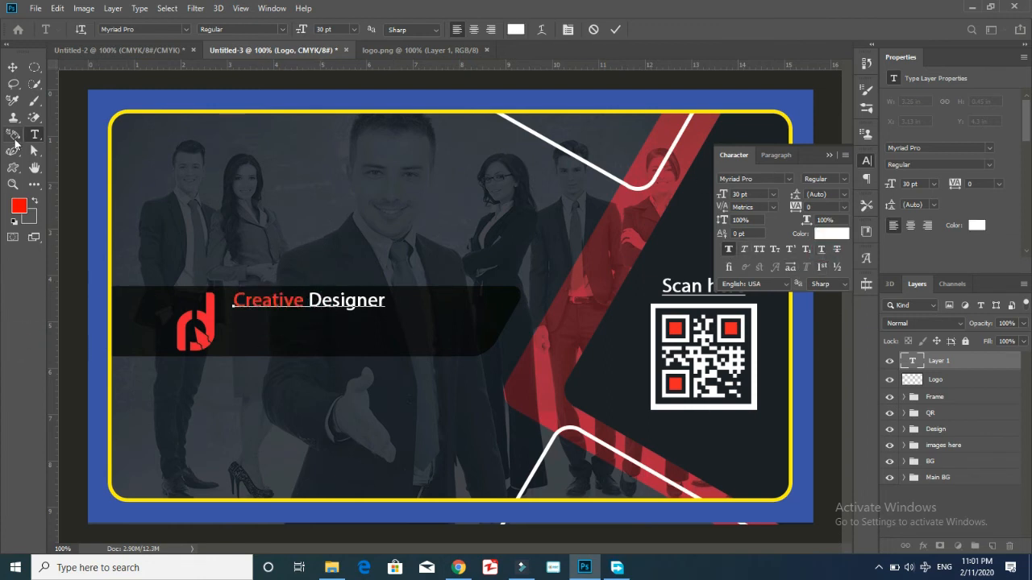
Enlarge the whole title to 36 pt and nudge it slightly left and down.
{"action": "left_click", "coordinate": [13, 67]}
{"action": "left_click_drag", "start_coordinate": [353, 304], "coordinate": [349, 312]}
{"action": "double_click", "coordinate": [349, 306]}
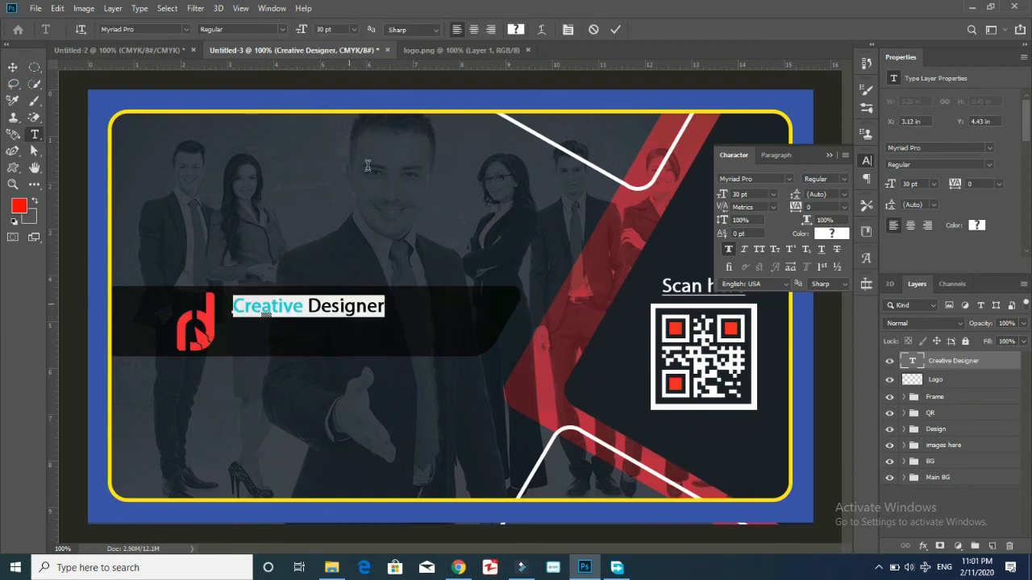
{"action": "left_click", "coordinate": [355, 29]}
{"action": "left_click", "coordinate": [337, 164]}
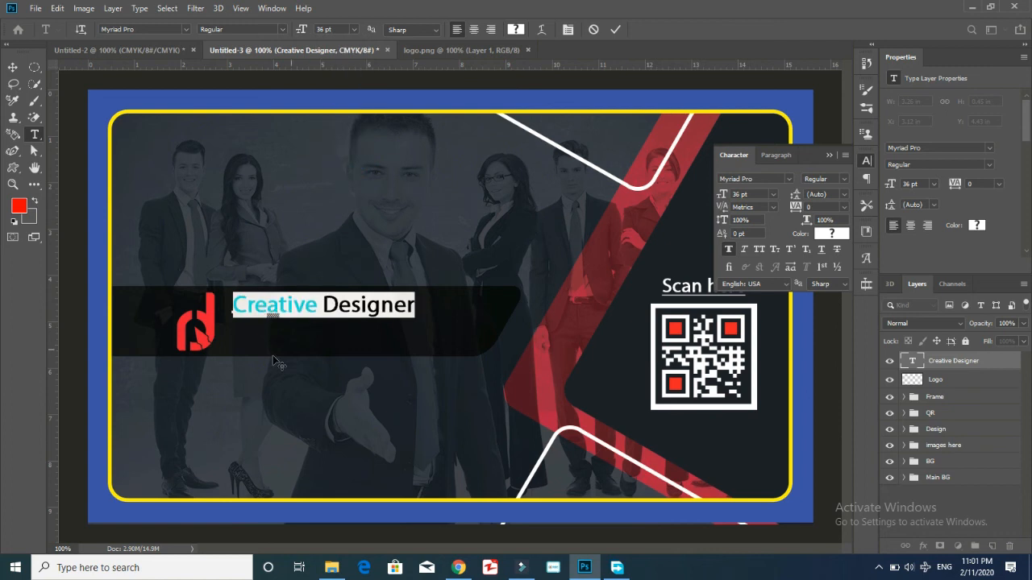
{"action": "left_click", "coordinate": [13, 68]}
{"action": "left_click_drag", "start_coordinate": [364, 311], "coordinate": [354, 314]}
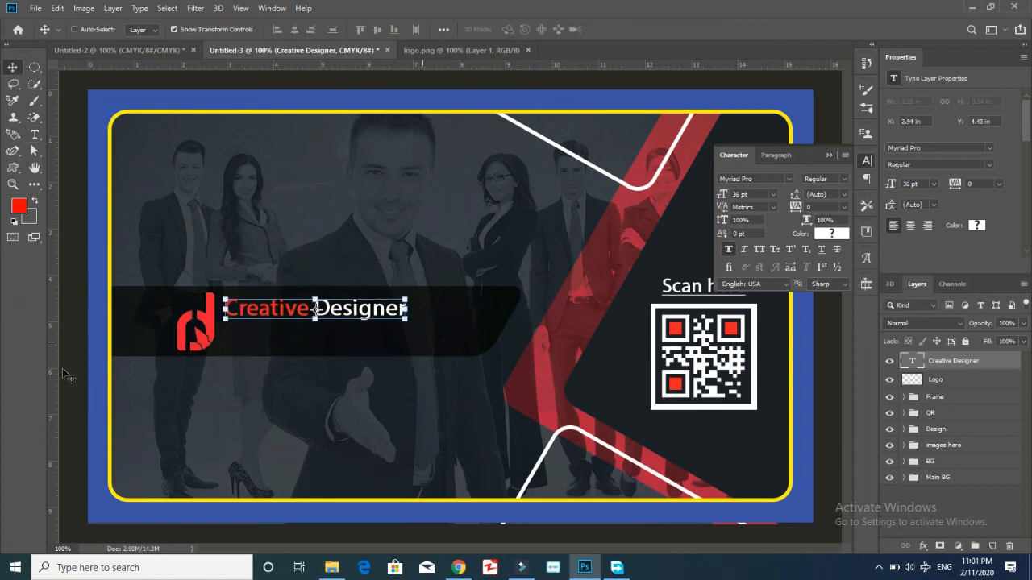
Start a new text line beneath the title and begin typing the tagline.
{"action": "left_click", "coordinate": [35, 133]}
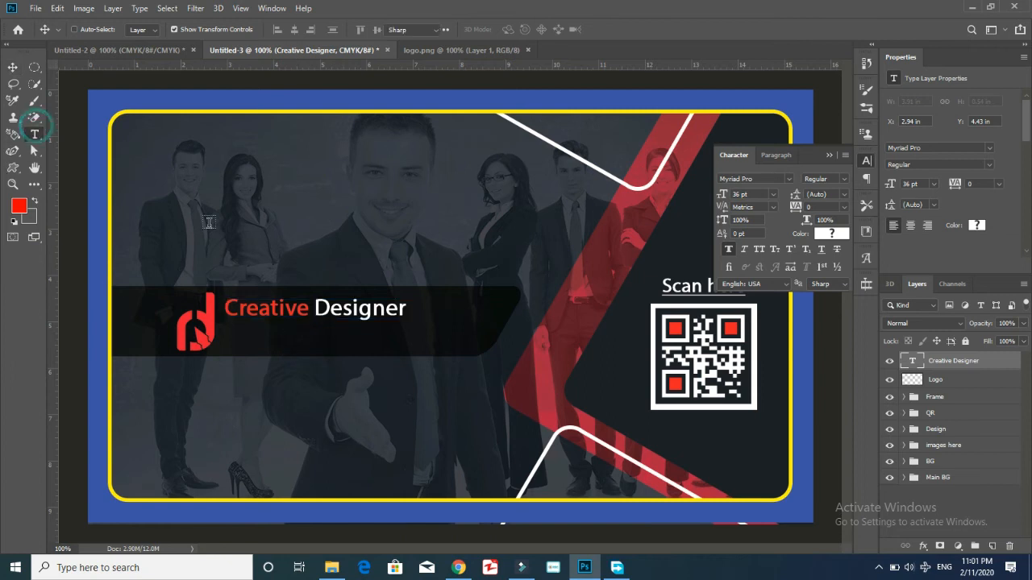
{"action": "left_click", "coordinate": [229, 330]}
{"action": "key", "text": "BackSpace"}
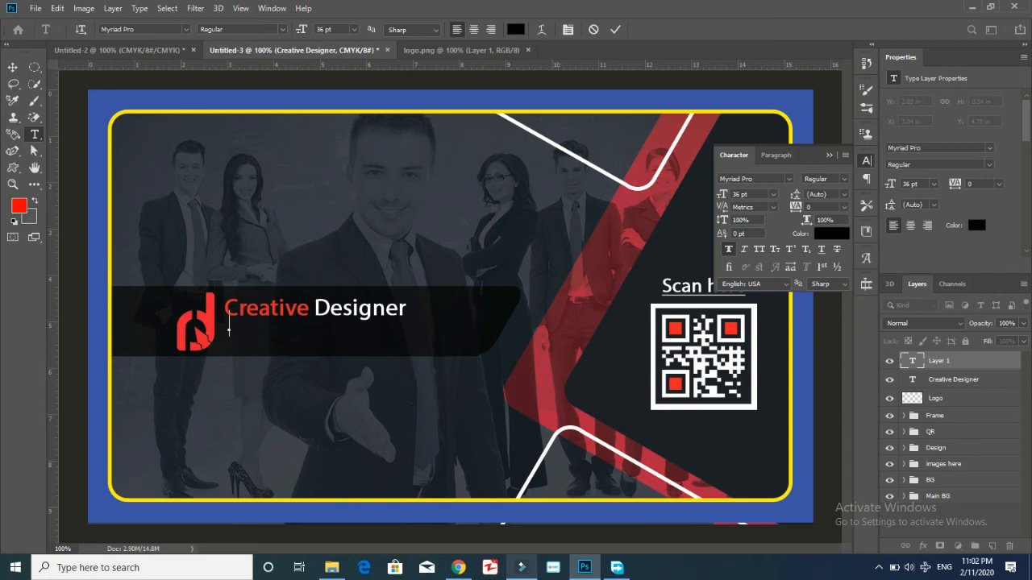
{"action": "key", "text": "shift"}
{"action": "key", "text": "shift"}
{"action": "key", "text": "shift"}
{"action": "key", "text": "shift"}
{"action": "key", "text": "shift"}
{"action": "left_click", "coordinate": [341, 179]}
{"action": "type", "text": "Every third Breah"}
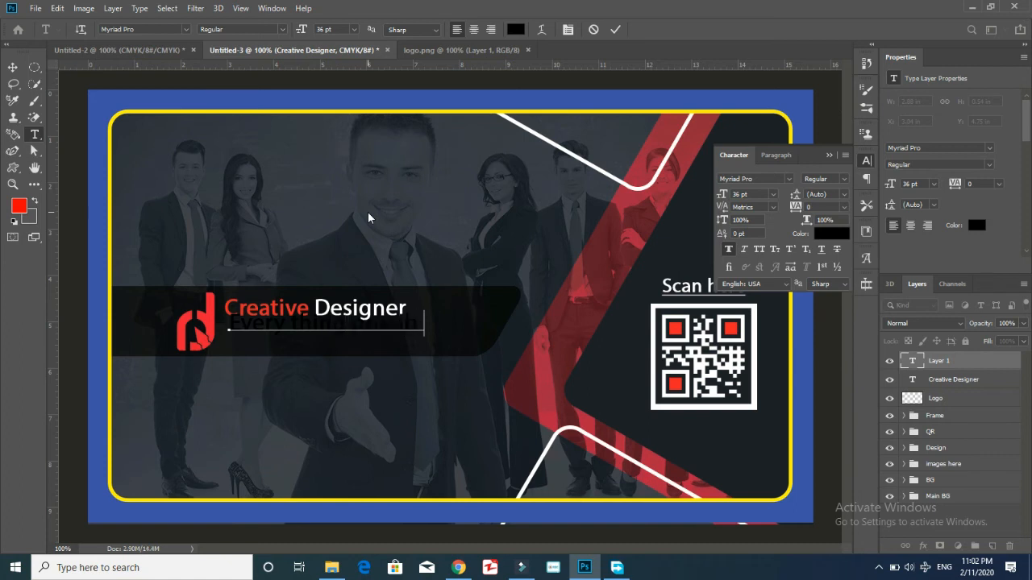
Select the whole tagline and make it white at 24 pt.
{"action": "key", "text": "ctrl+a"}
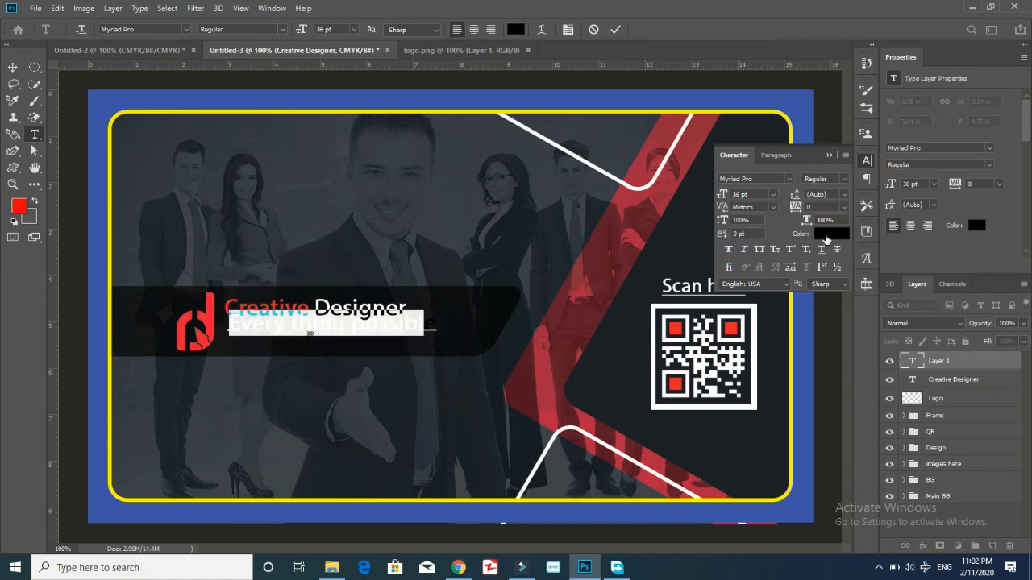
{"action": "left_click", "coordinate": [832, 233]}
{"action": "left_click_drag", "start_coordinate": [94, 299], "coordinate": [19, 300]}
{"action": "left_click", "coordinate": [305, 295]}
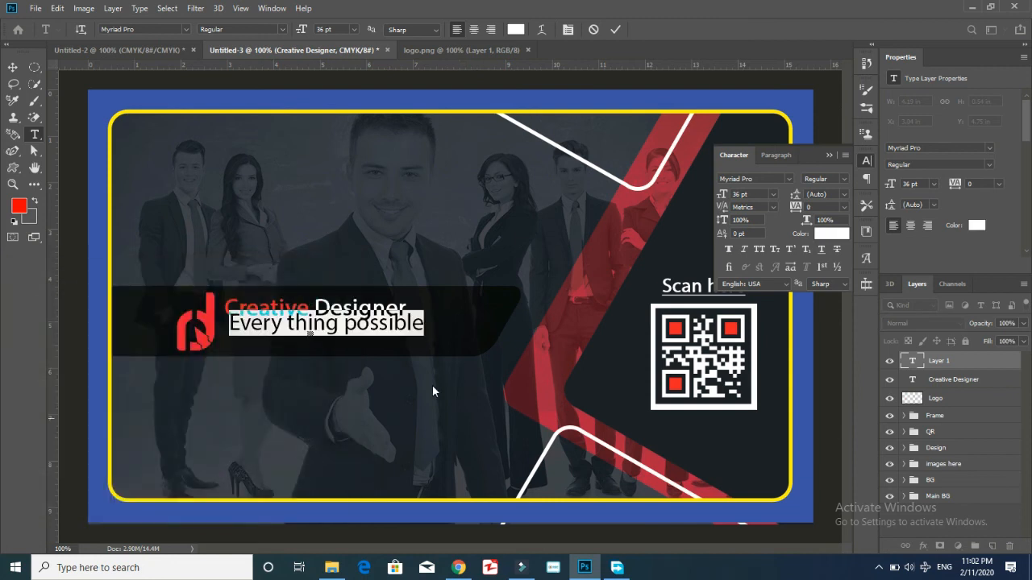
{"action": "left_click", "coordinate": [352, 30]}
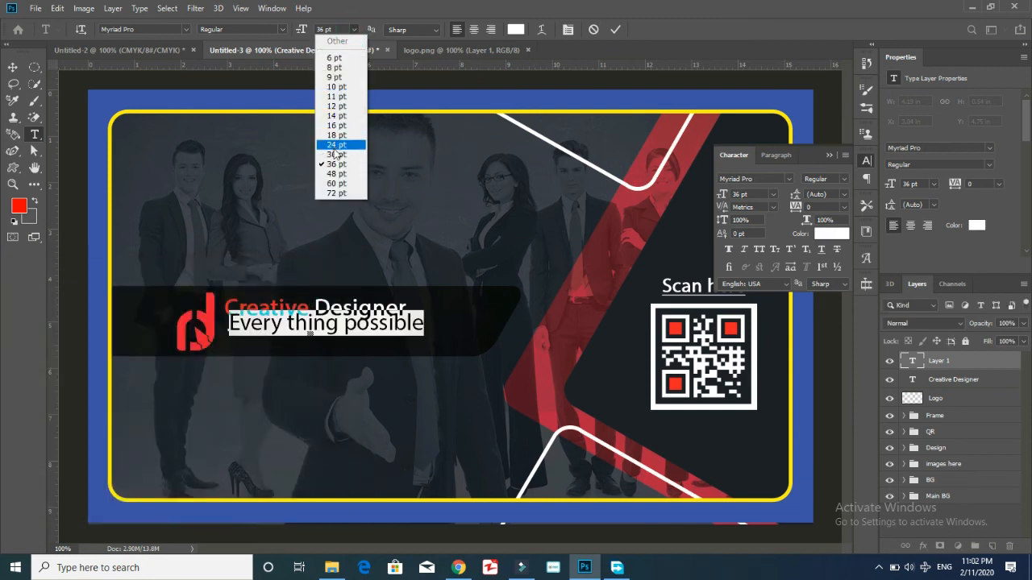
{"action": "left_click", "coordinate": [336, 145]}
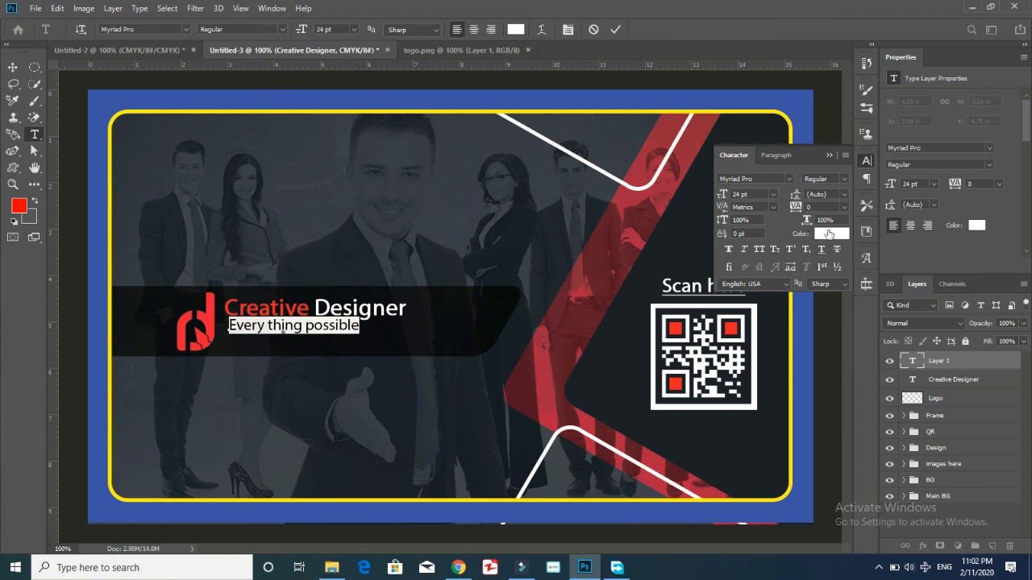
{"action": "left_click", "coordinate": [772, 194]}
{"action": "left_click", "coordinate": [773, 195]}
Widen the tagline's letter spacing step by step to a final tracking of 200.
{"action": "left_click", "coordinate": [844, 208]}
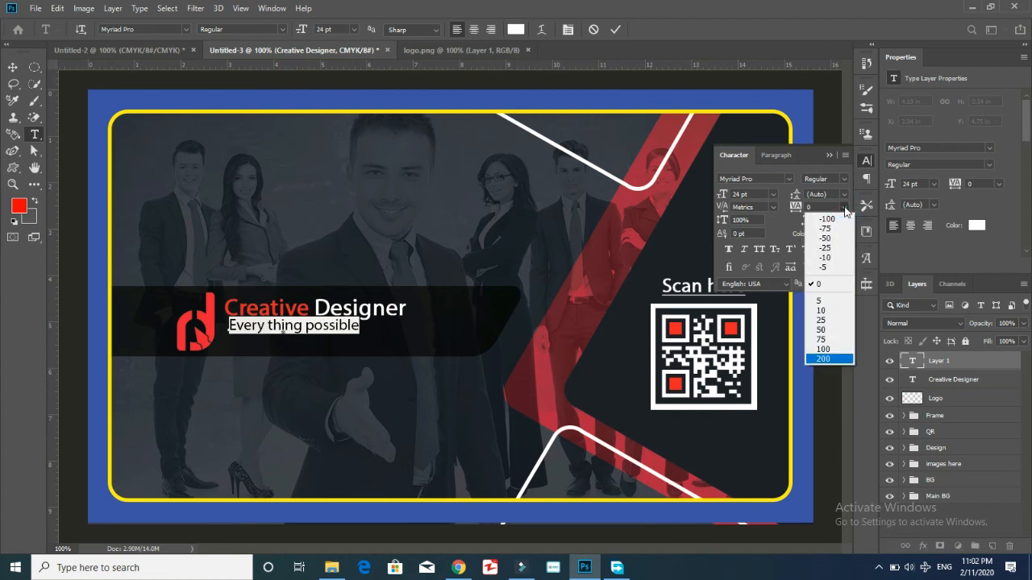
{"action": "key", "text": "Down"}
{"action": "key", "text": "Down"}
{"action": "key", "text": "Down"}
{"action": "key", "text": "Down"}
{"action": "key", "text": "Down"}
{"action": "key", "text": "Down"}
{"action": "key", "text": "Down"}
{"action": "key", "text": "Down"}
{"action": "key", "text": "Down"}
{"action": "key", "text": "Down"}
{"action": "key", "text": "Down"}
{"action": "key", "text": "Down"}
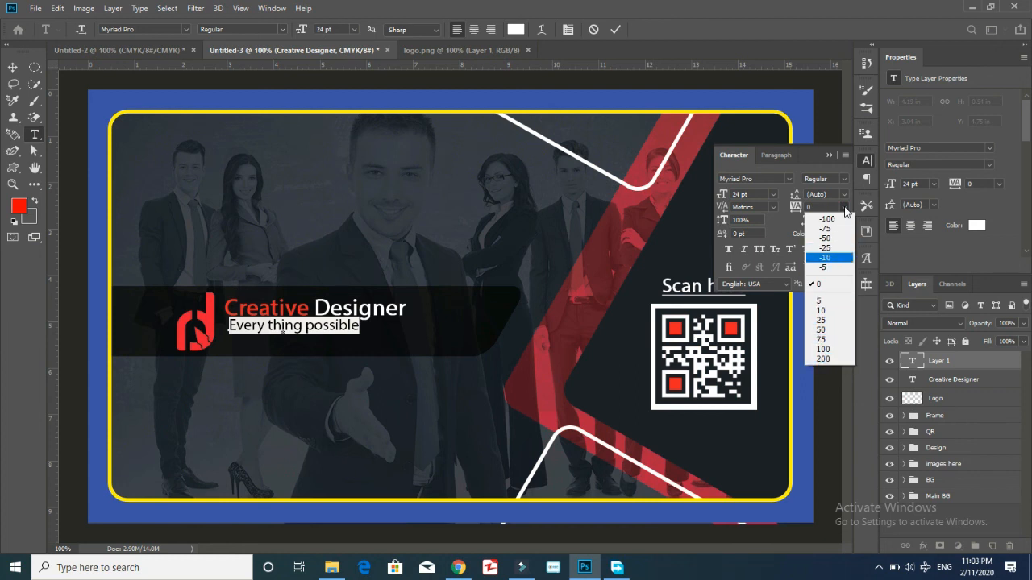
{"action": "key", "text": "Return"}
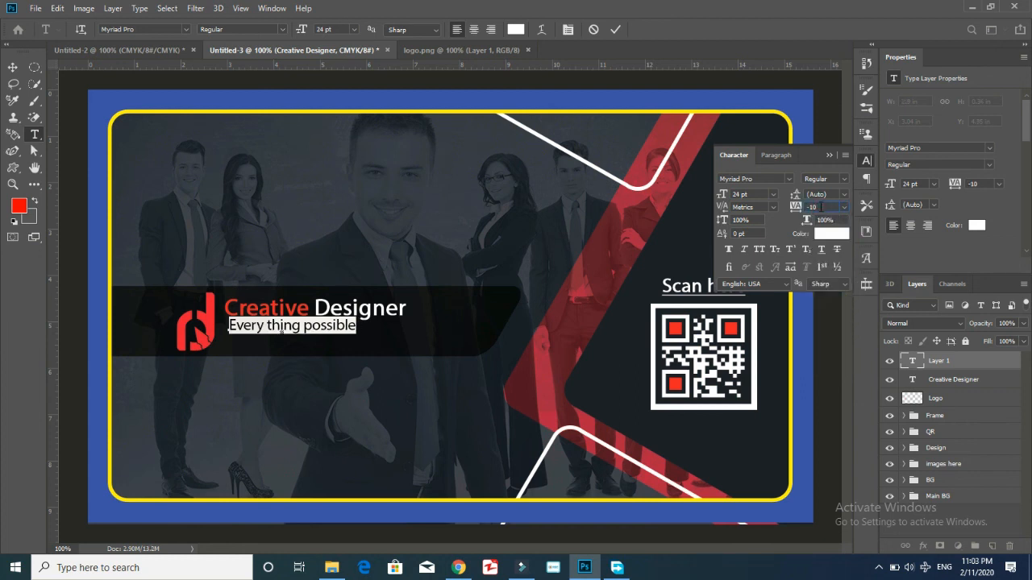
{"action": "scroll", "coordinate": [821, 207], "scroll_direction": "up", "scroll_amount": 2}
{"action": "left_click", "coordinate": [845, 209]}
{"action": "left_click", "coordinate": [819, 320]}
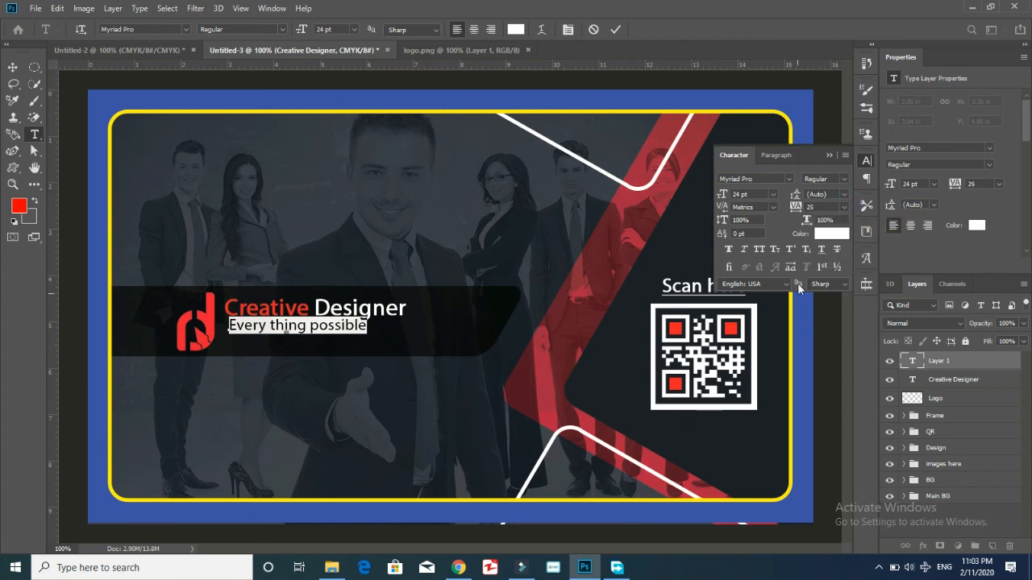
{"action": "left_click", "coordinate": [843, 207]}
{"action": "left_click", "coordinate": [830, 331]}
{"action": "left_click", "coordinate": [841, 208]}
{"action": "left_click", "coordinate": [820, 339]}
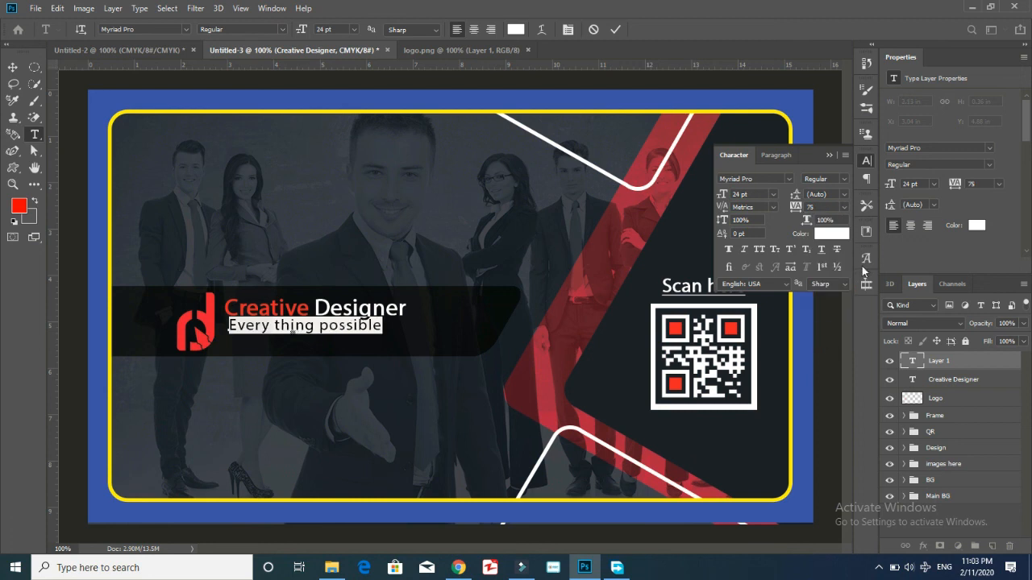
{"action": "left_click", "coordinate": [841, 209]}
{"action": "left_click", "coordinate": [825, 350]}
{"action": "left_click", "coordinate": [843, 207]}
{"action": "left_click", "coordinate": [823, 359]}
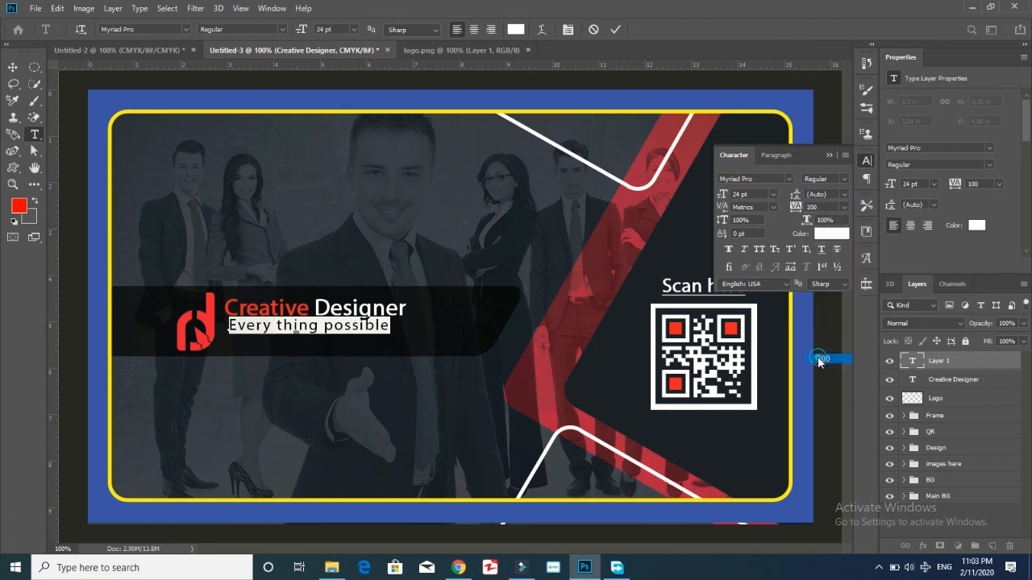
Close the Character panel and commit the tagline text.
{"action": "left_click", "coordinate": [867, 161]}
{"action": "left_click", "coordinate": [867, 160]}
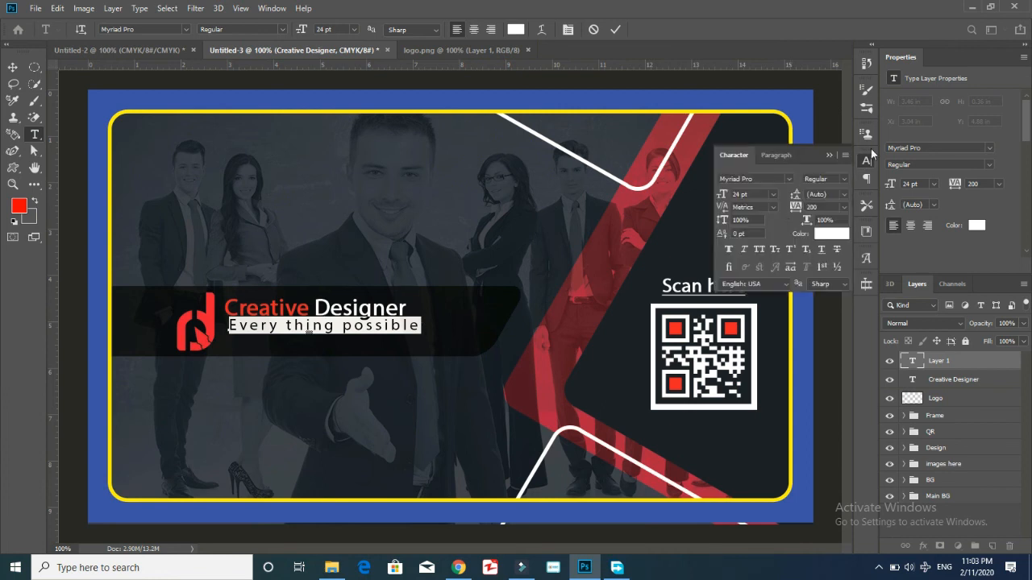
{"action": "left_click", "coordinate": [831, 156]}
{"action": "left_click", "coordinate": [986, 368]}
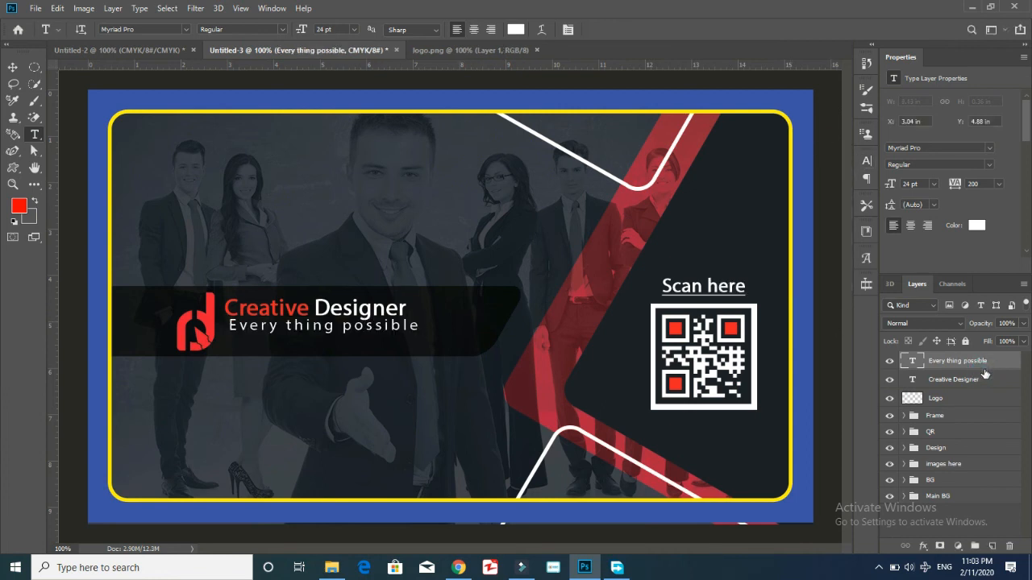
Nudge the tagline into place just beneath the title.
{"action": "key", "text": "ctrl+t"}
{"action": "left_click_drag", "start_coordinate": [374, 329], "coordinate": [370, 333]}
{"action": "key", "text": "ctrl+plus"}
{"action": "key", "text": "ctrl+plus"}
{"action": "left_click_drag", "start_coordinate": [562, 549], "coordinate": [473, 561]}
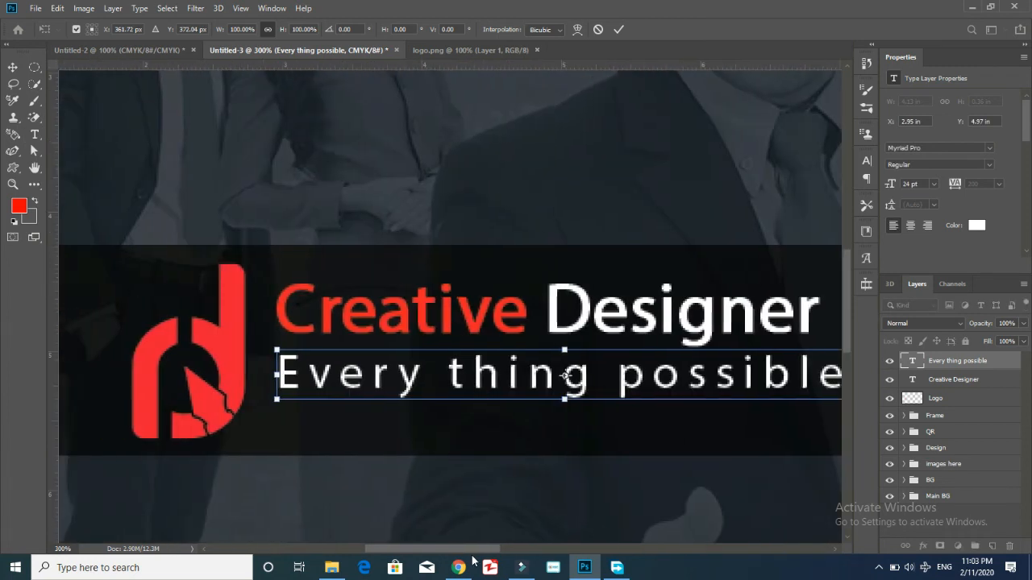
{"action": "mouse_move", "coordinate": [683, 372]}
{"action": "left_mouse_down"}
{"action": "mouse_move", "coordinate": [673, 368]}
{"action": "mouse_move", "coordinate": [693, 368]}
{"action": "left_mouse_up"}
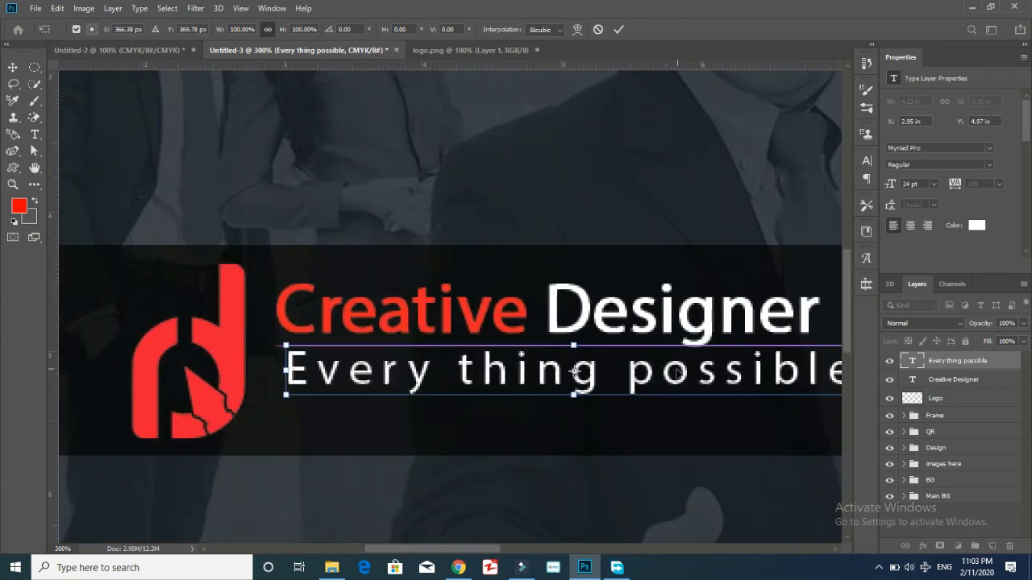
{"action": "key", "text": "Return"}
Select the title and tagline together and shift the text block slightly down.
{"action": "left_click", "coordinate": [973, 382], "text": "shift"}
{"action": "key", "text": "ctrl+minus"}
{"action": "key", "text": "ctrl+minus"}
{"action": "key", "text": "ctrl+minus"}
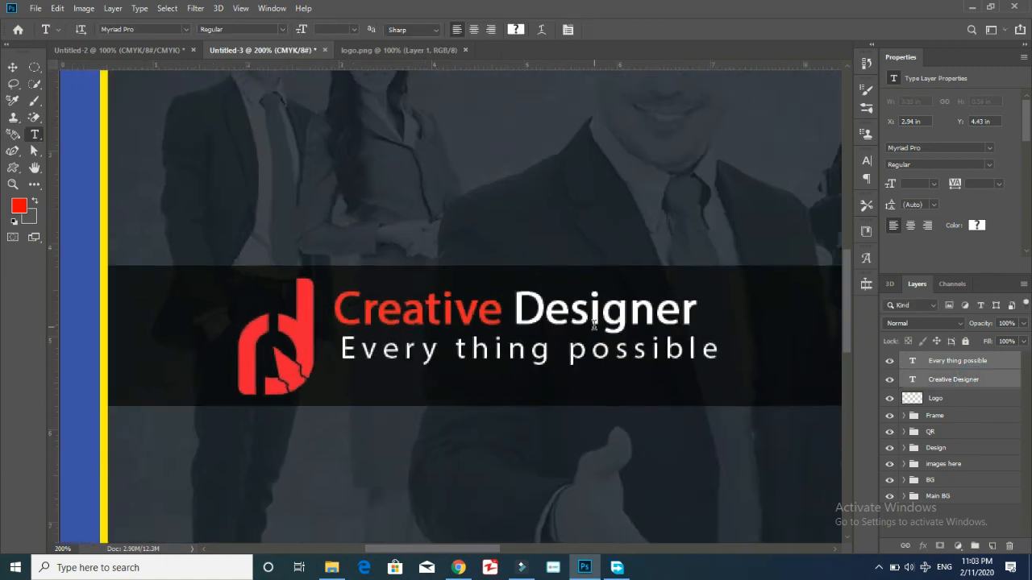
{"action": "key", "text": "ctrl+t"}
{"action": "left_click_drag", "start_coordinate": [412, 319], "coordinate": [413, 320]}
{"action": "left_click", "coordinate": [458, 321]}
{"action": "left_click", "coordinate": [778, 451]}
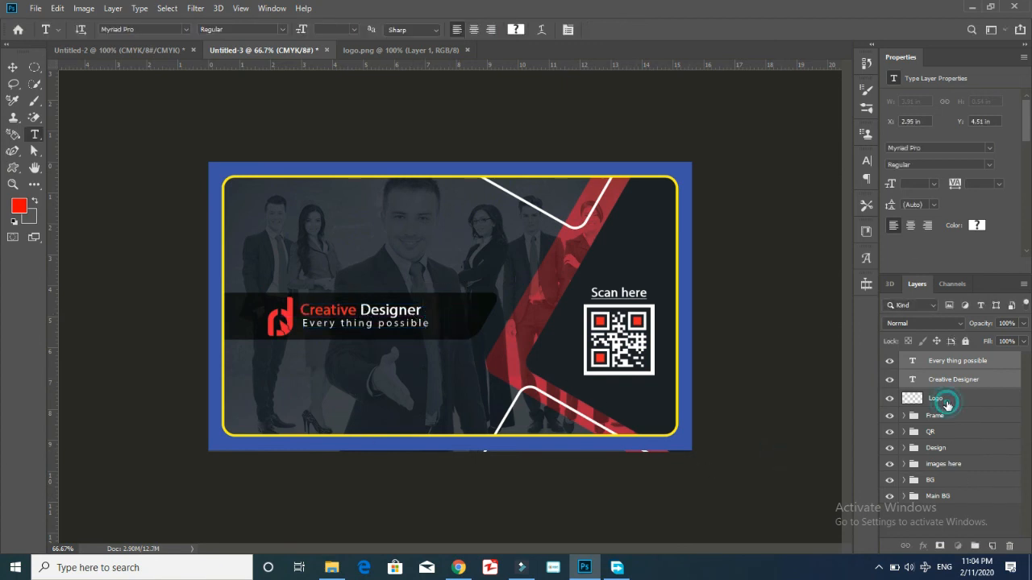
Group the logo and text layers as 'Logo' and move the group below Frame.
{"action": "key", "text": "ctrl+g"}
{"action": "double_click", "coordinate": [940, 361]}
{"action": "type", "text": "Logo"}
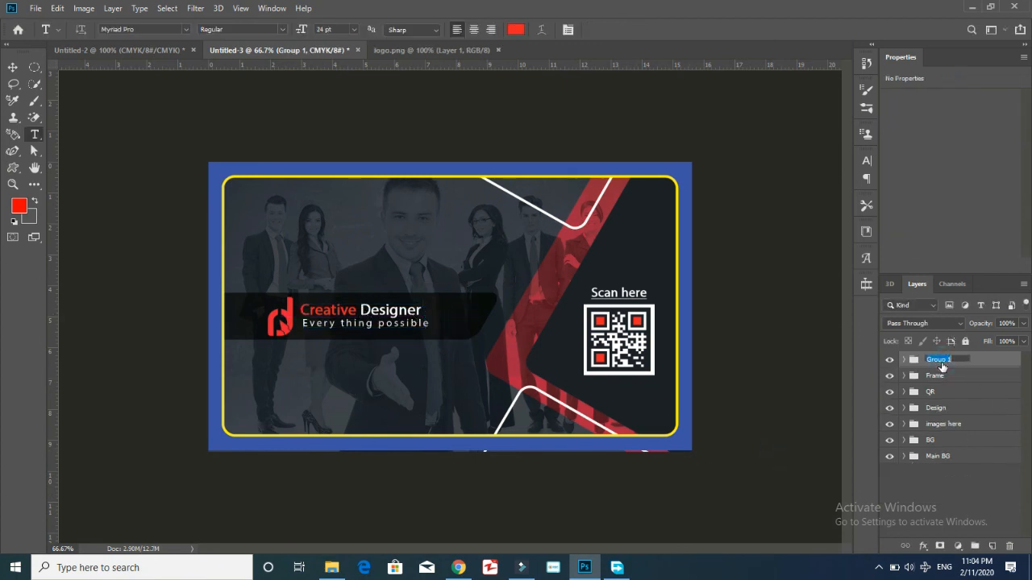
{"action": "key", "text": "Return"}
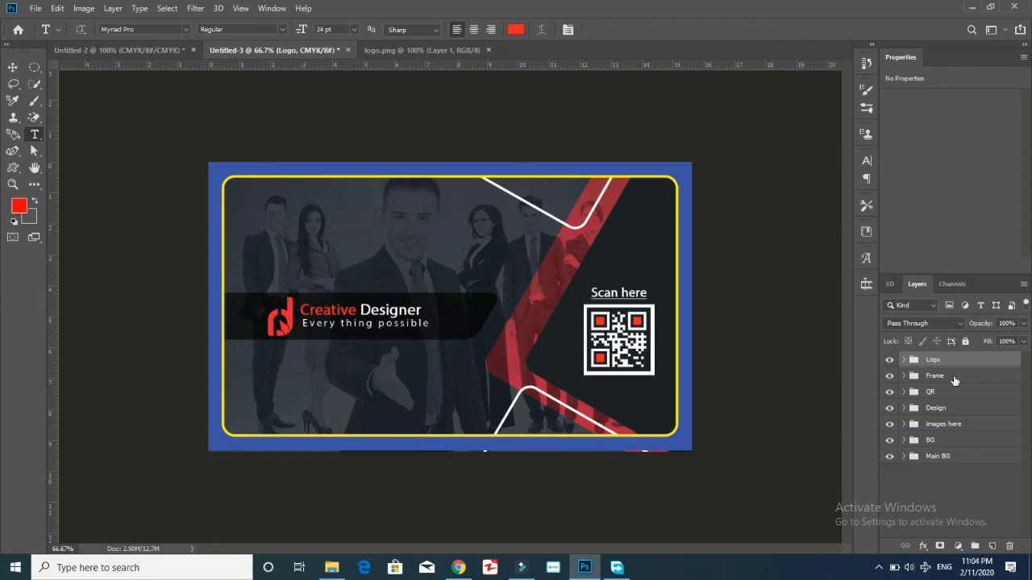
{"action": "left_click_drag", "start_coordinate": [951, 351], "coordinate": [936, 383]}
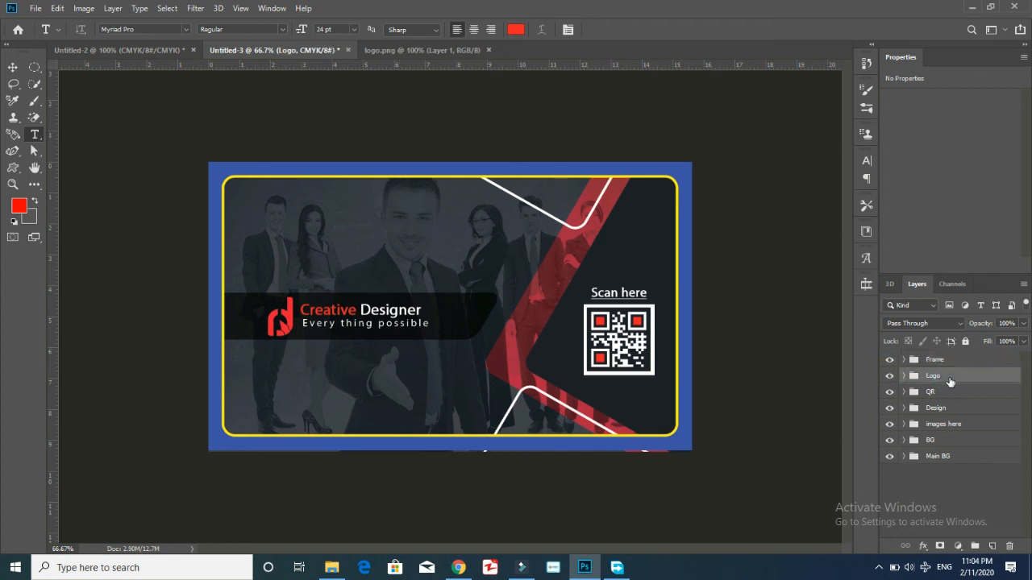
Nudge the logo slightly left within its dark band.
{"action": "key", "text": "ctrl+t"}
{"action": "mouse_move", "coordinate": [423, 316]}
{"action": "left_mouse_down"}
{"action": "mouse_move", "coordinate": [421, 297]}
{"action": "mouse_move", "coordinate": [403, 317]}
{"action": "left_mouse_up"}
{"action": "key", "text": "Return"}
{"action": "key", "text": "t"}
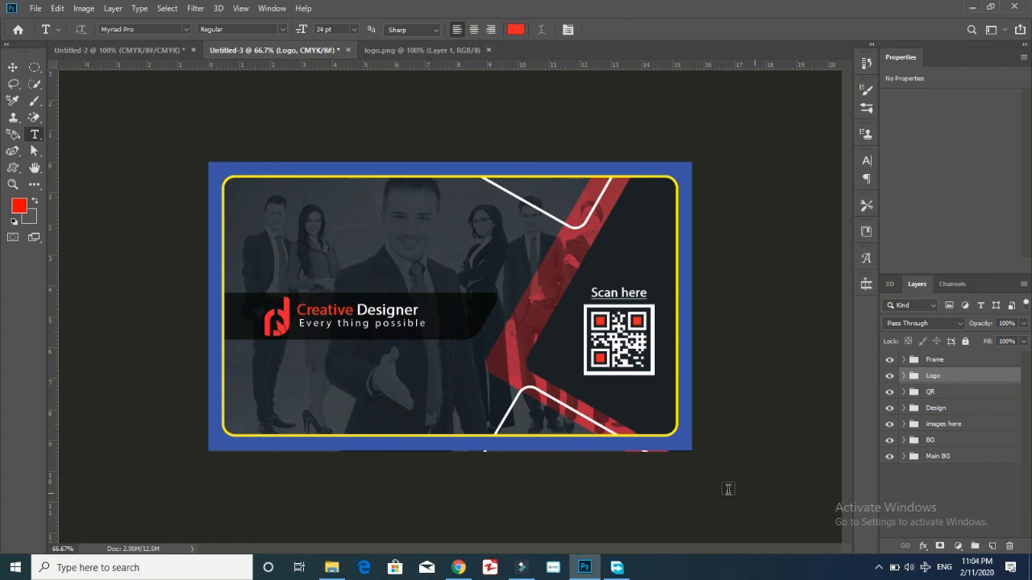
Check the card's bottom edge and stretch the Frame group slightly downward.
{"action": "left_click", "coordinate": [890, 360]}
{"action": "left_click", "coordinate": [891, 361]}
{"action": "key", "text": "ctrl+plus"}
{"action": "key", "text": "ctrl+plus"}
{"action": "scroll", "coordinate": [571, 366], "scroll_direction": "down", "scroll_amount": 5}
{"action": "left_click", "coordinate": [953, 362]}
{"action": "key", "text": "ctrl+t"}
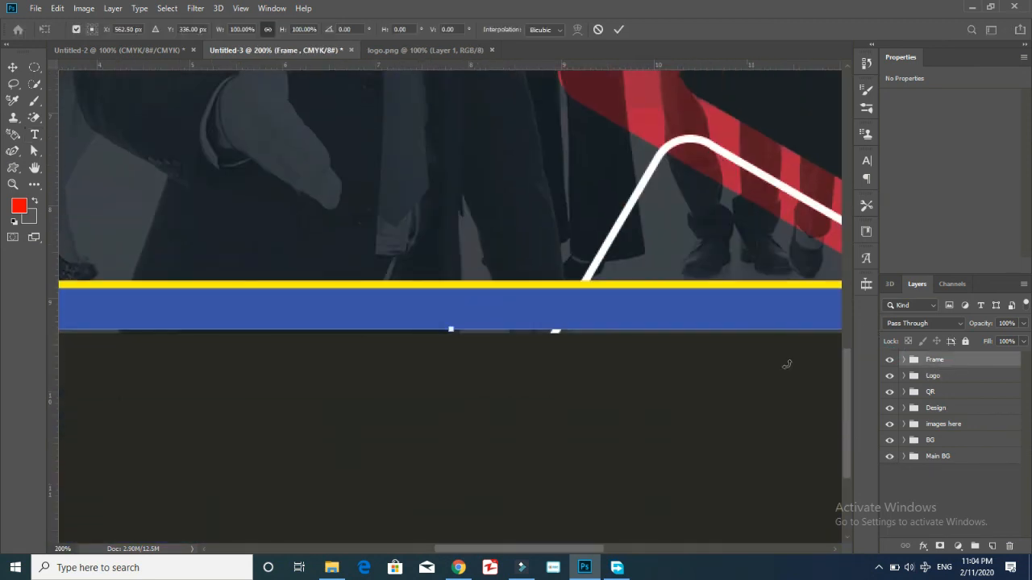
{"action": "key", "text": "ctrl+minus"}
{"action": "left_click_drag", "start_coordinate": [452, 524], "coordinate": [452, 527]}
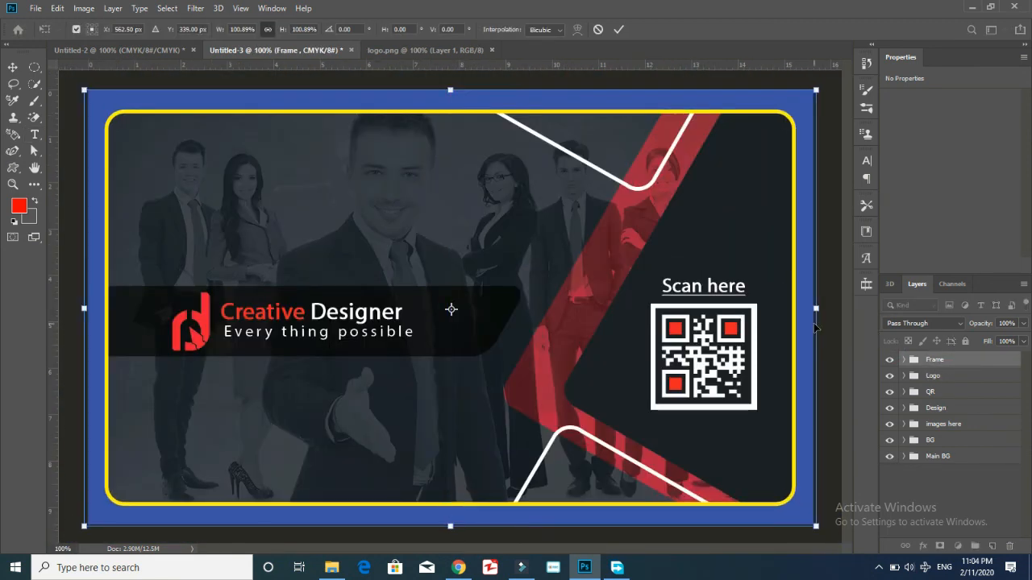
{"action": "left_click", "coordinate": [887, 500]}
{"action": "key", "text": "ctrl+minus"}
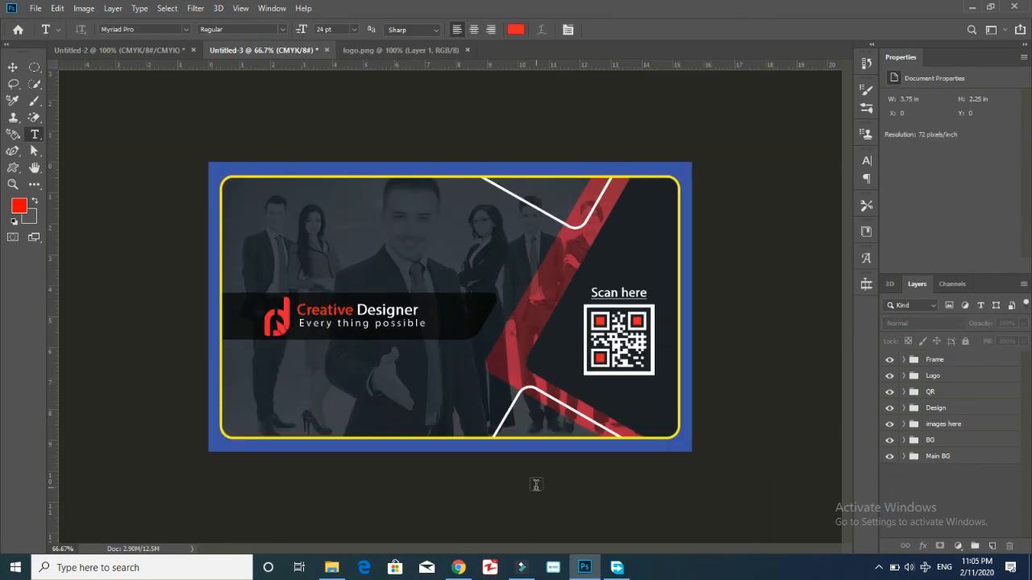
Extend the frame's bottom edge a few pixels more and compare it hidden and shown.
{"action": "left_click", "coordinate": [919, 362]}
{"action": "key", "text": "ctrl+t"}
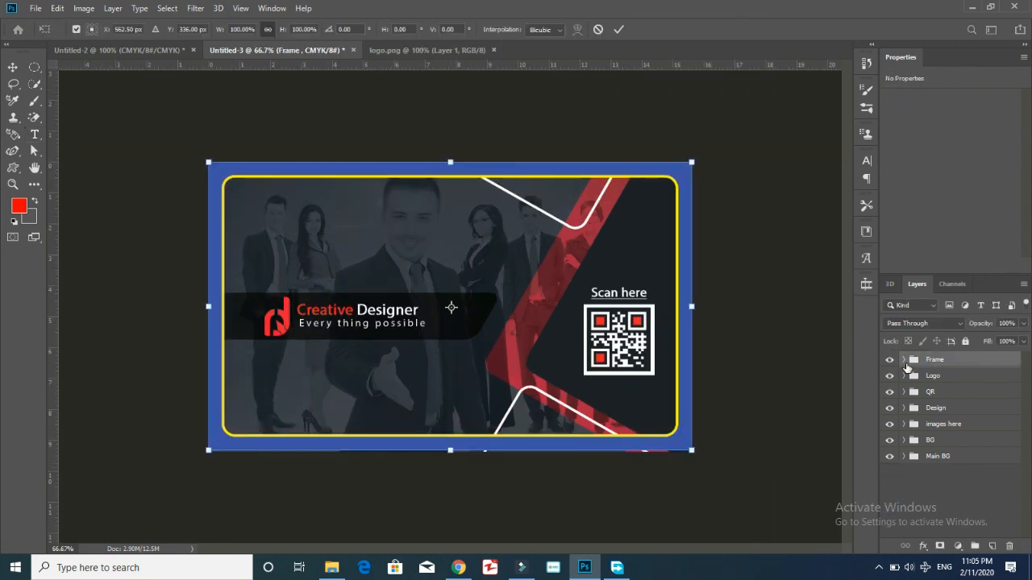
{"action": "left_click_drag", "start_coordinate": [451, 453], "coordinate": [450, 452]}
{"action": "key", "text": "ctrl+plus"}
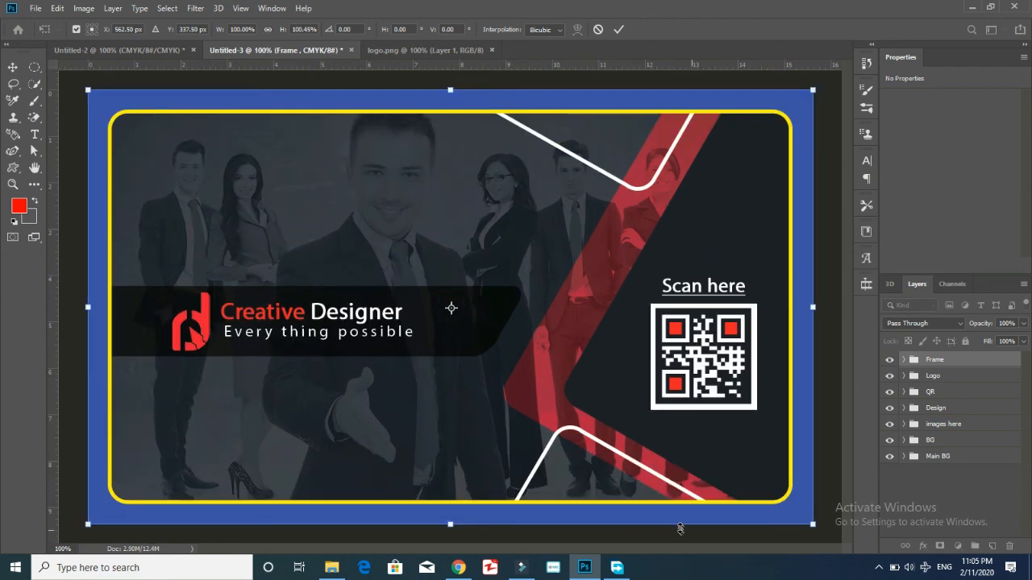
{"action": "key", "text": "Return"}
{"action": "key", "text": "ctrl+minus"}
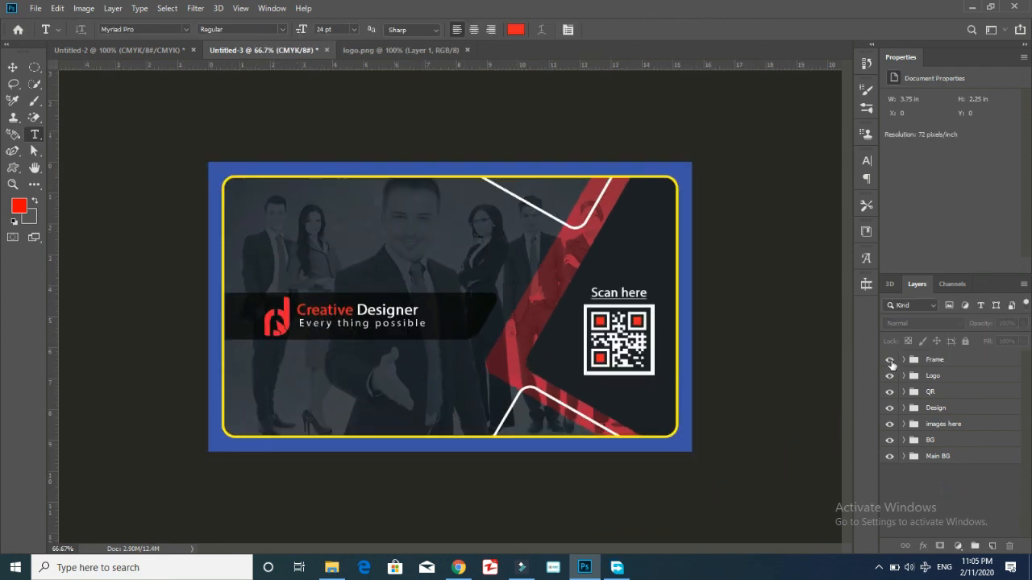
{"action": "left_click", "coordinate": [890, 359]}
{"action": "left_click", "coordinate": [890, 360]}
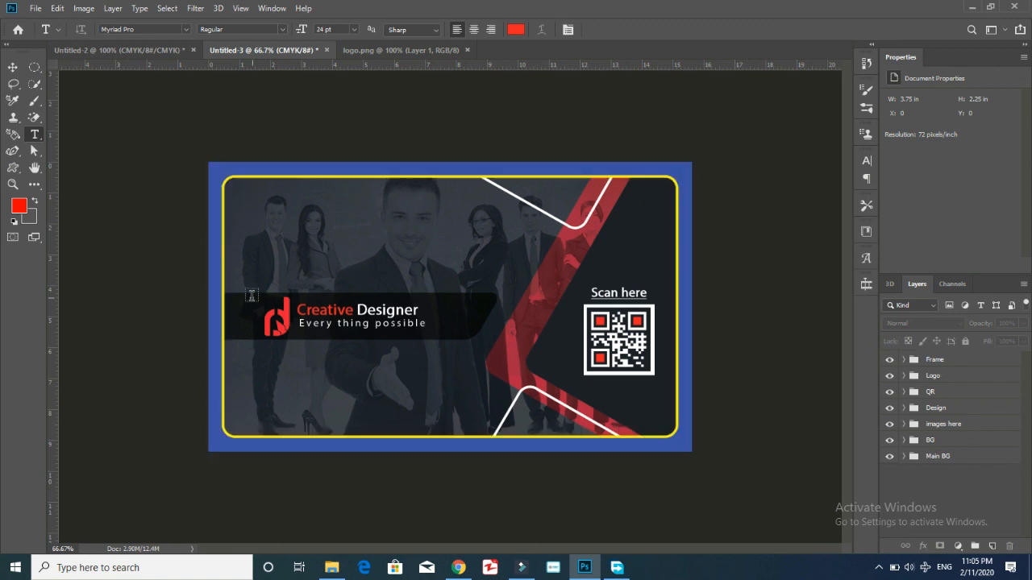
{"action": "key", "text": "ctrl+plus"}
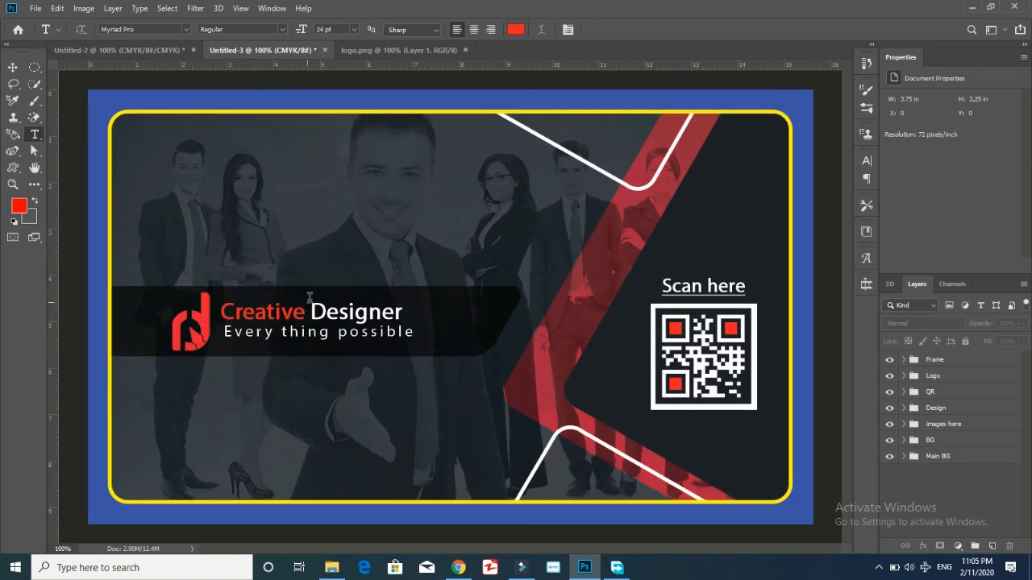
Start a new text layer at the top-left with tracking 0, white colour and 48 pt size.
{"action": "left_click", "coordinate": [141, 186]}
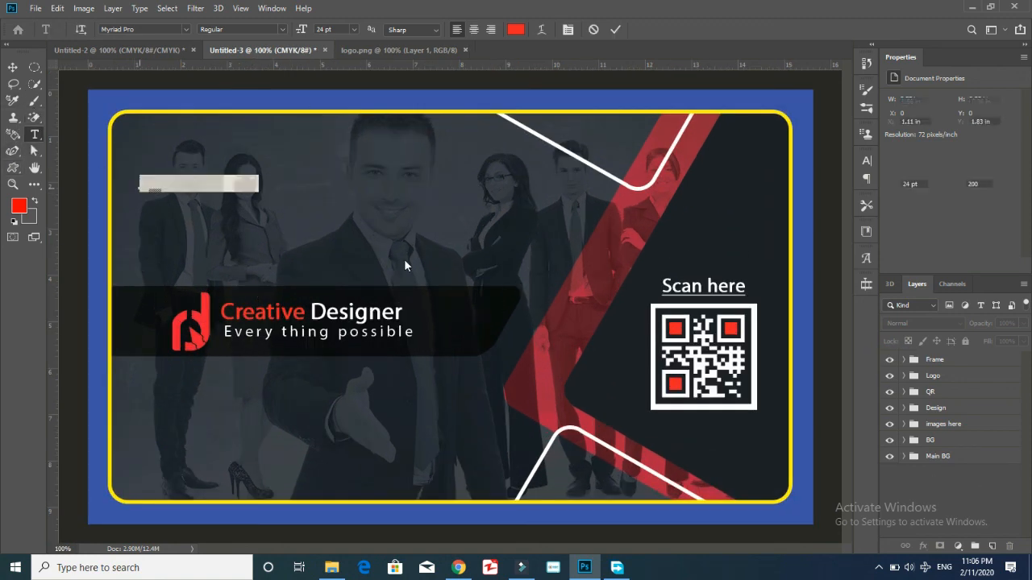
{"action": "key", "text": "ctrl+t"}
{"action": "left_click", "coordinate": [845, 208]}
{"action": "left_click", "coordinate": [833, 284]}
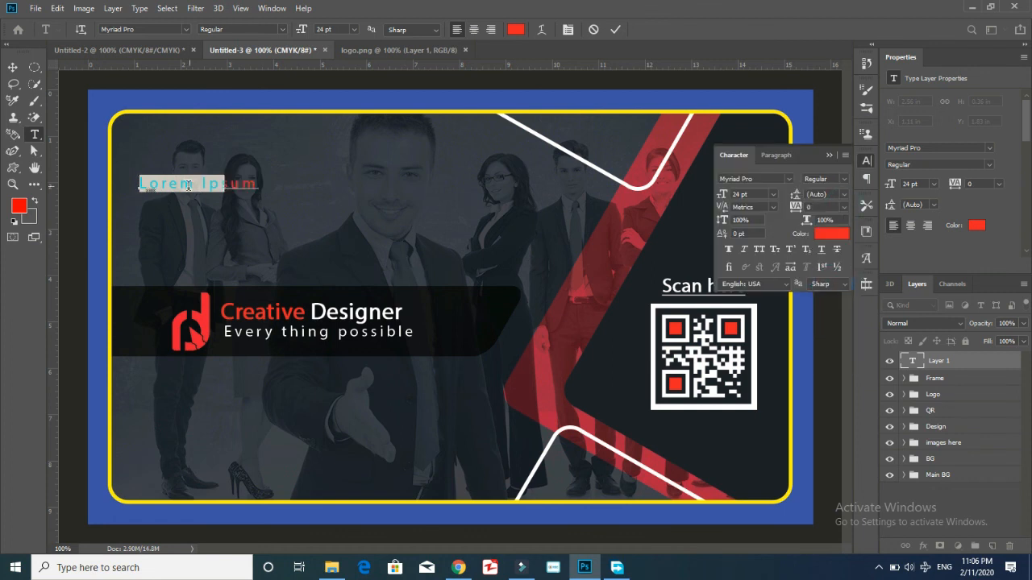
{"action": "left_click", "coordinate": [834, 235]}
{"action": "left_click", "coordinate": [20, 296]}
{"action": "key", "text": "Return"}
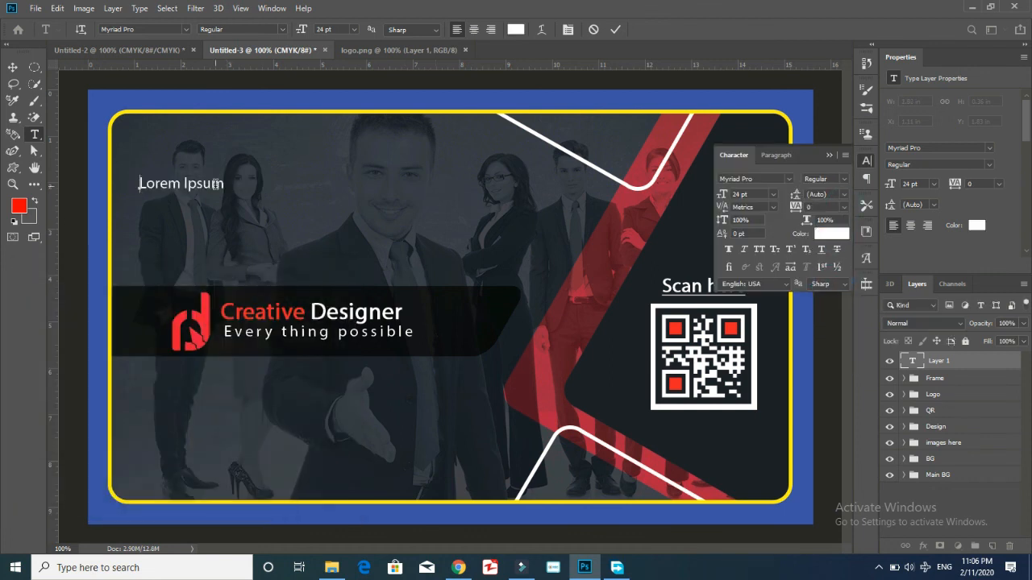
{"action": "key", "text": "BackSpace"}
{"action": "left_click", "coordinate": [355, 29]}
{"action": "left_click", "coordinate": [343, 171]}
Type 'If You Need PSD File', 'Contact me on Gmail' and the contact e-mail address on three lines.
{"action": "type", "text": "If You L"}
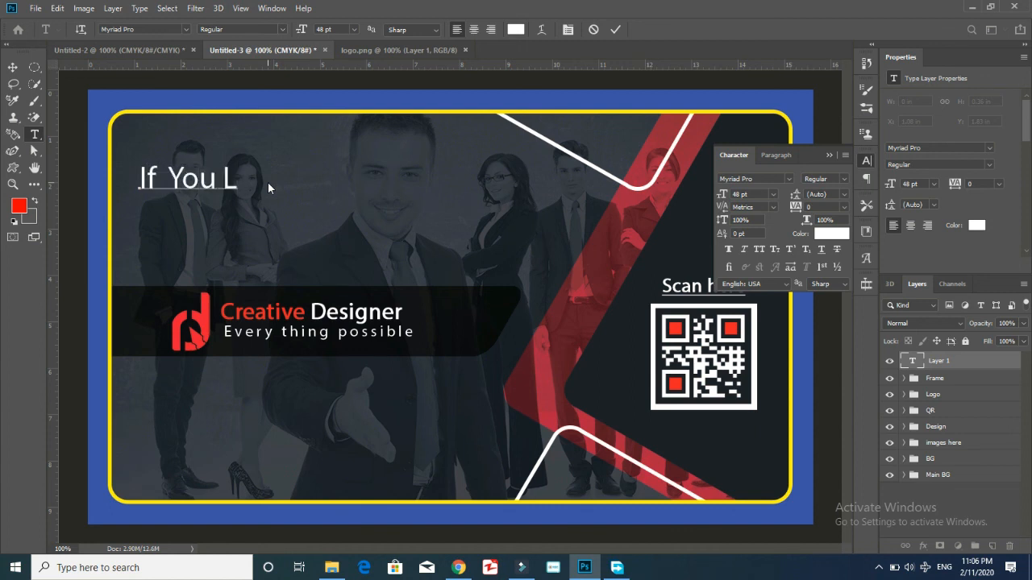
{"action": "type", "text": "ike"}
{"action": "key", "text": "BackSpace"}
{"action": "key", "text": "BackSpace"}
{"action": "key", "text": "BackSpace"}
{"action": "key", "text": "BackSpace"}
{"action": "key", "text": "BackSpace"}
{"action": "key", "text": "BackSpace"}
{"action": "key", "text": "BackSpace"}
{"action": "type", "text": "oy"}
{"action": "key", "text": "BackSpace"}
{"action": "type", "text": "u Need PS"}
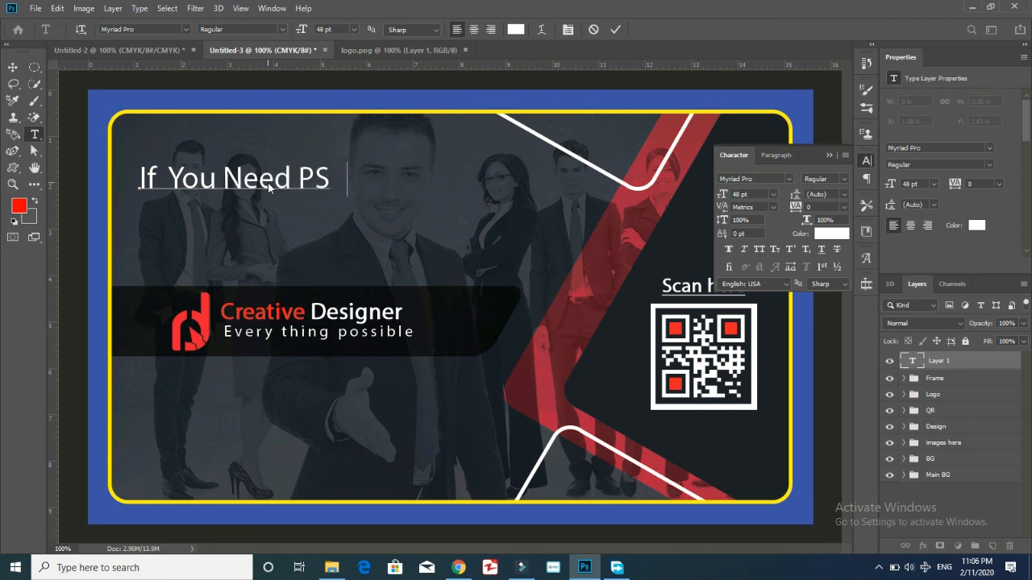
{"action": "type", "text": "D File"}
{"action": "key", "text": "Return"}
{"action": "type", "text": "C"}
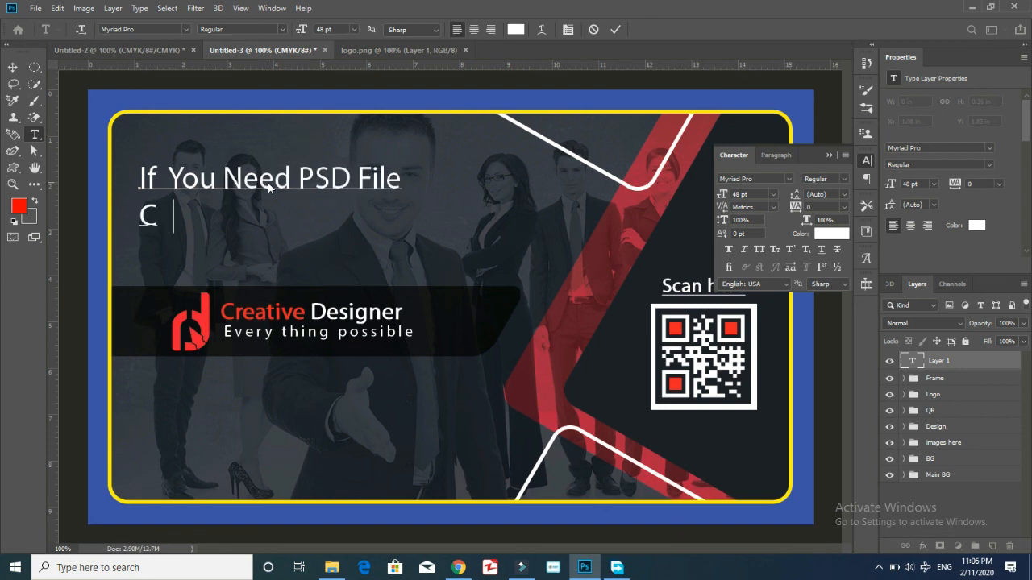
{"action": "type", "text": "ontact me on G"}
{"action": "key", "text": "BackSpace"}
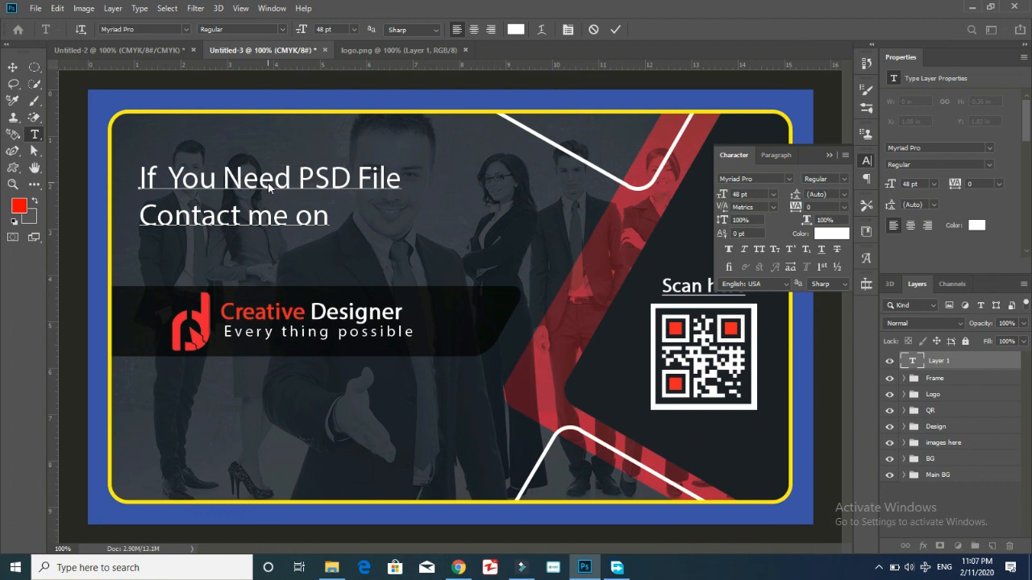
{"action": "type", "text": "Gmail"}
{"action": "key", "text": "Return"}
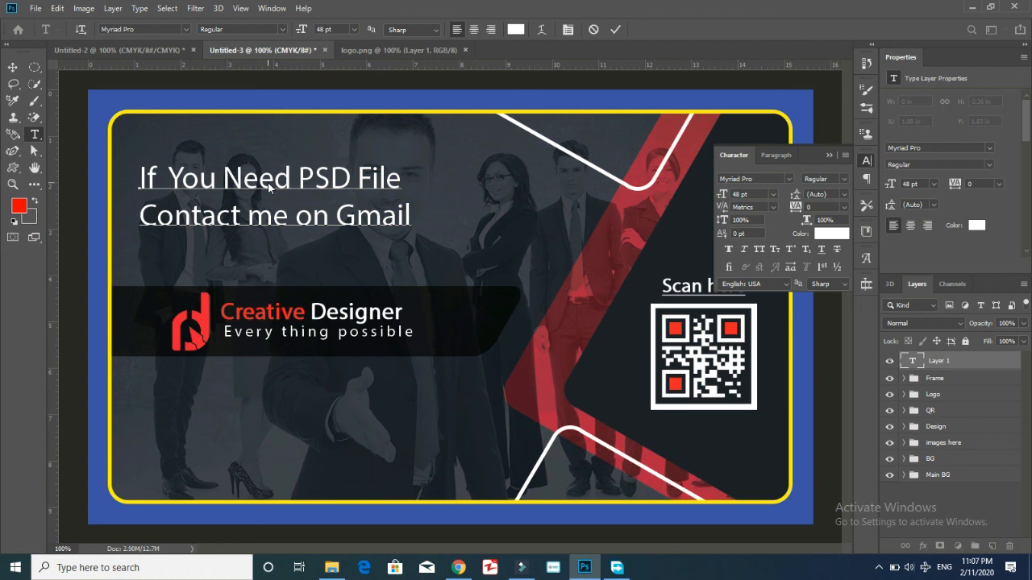
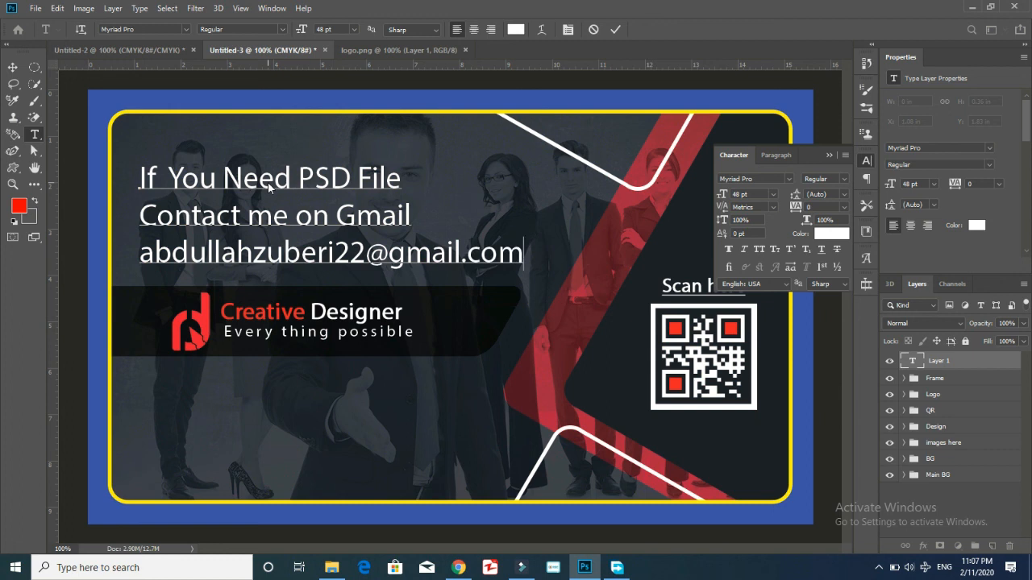
{"action": "key", "text": "ctrl+Return"}
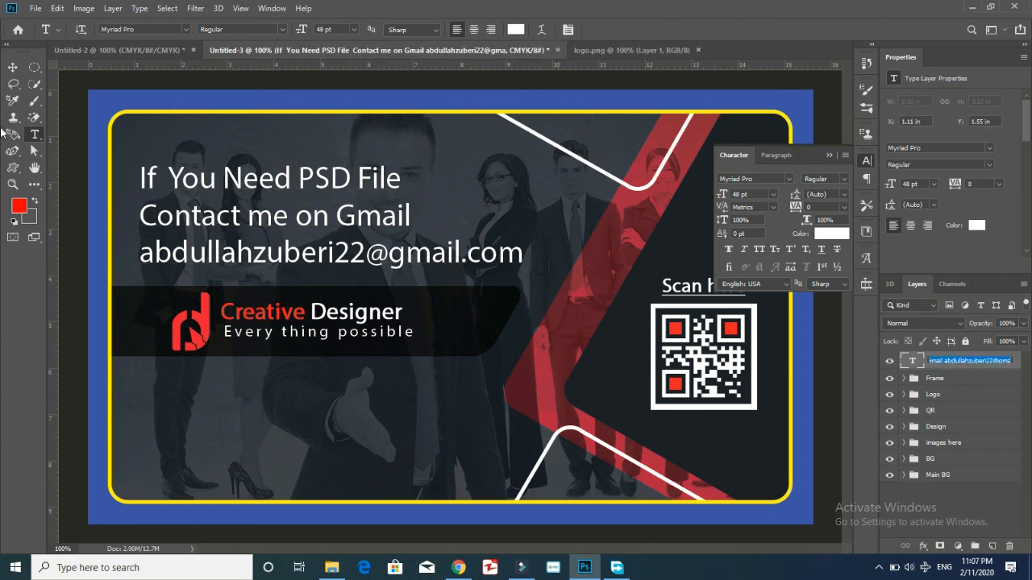
Apply a Bevel & Emboss layer style to the new text layer.
{"action": "left_click", "coordinate": [1018, 369]}
{"action": "double_click", "coordinate": [1019, 367]}
{"action": "left_click", "coordinate": [171, 238]}
{"action": "left_click", "coordinate": [605, 194]}
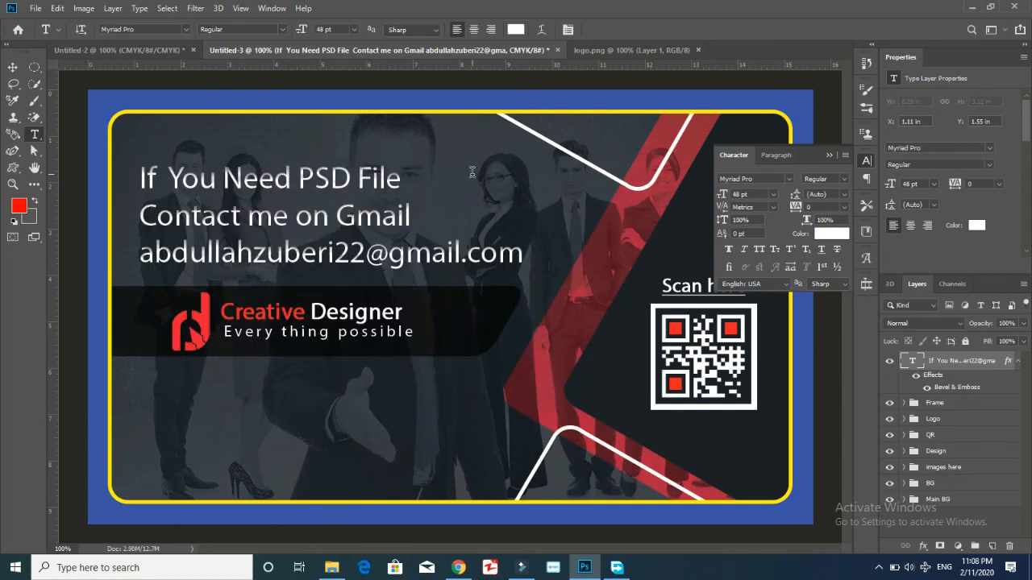
Collapse the Character panel and toggle the headline layer's visibility repeatedly to compare.
{"action": "left_click", "coordinate": [828, 155]}
{"action": "left_click", "coordinate": [889, 362]}
{"action": "left_click", "coordinate": [889, 362]}
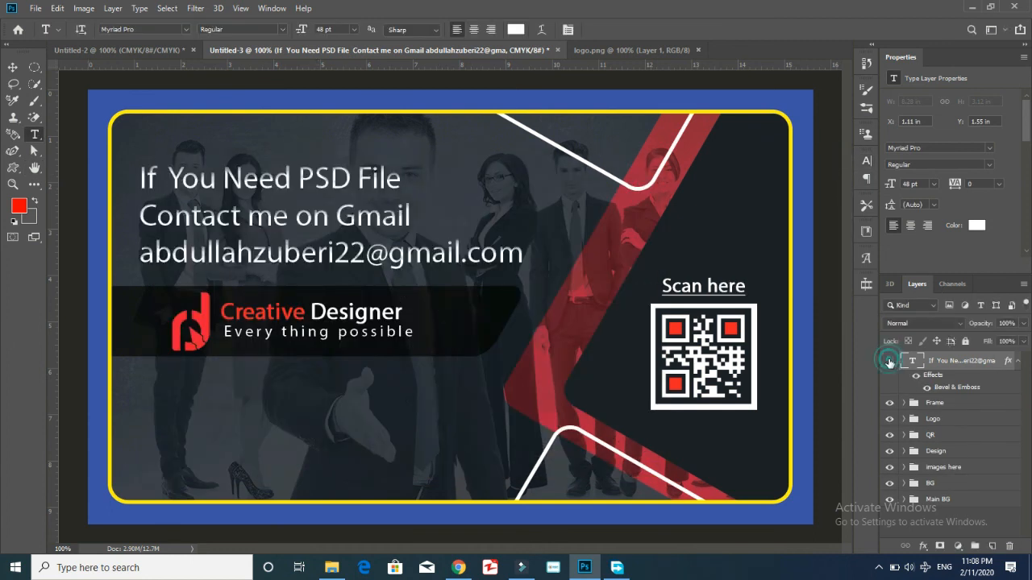
{"action": "left_click", "coordinate": [889, 362]}
{"action": "left_click", "coordinate": [890, 362]}
{"action": "left_click", "coordinate": [889, 362]}
{"action": "left_click", "coordinate": [889, 362]}
{"action": "left_click", "coordinate": [889, 362]}
{"action": "left_click", "coordinate": [889, 362]}
{"action": "left_click", "coordinate": [890, 362]}
{"action": "left_click", "coordinate": [890, 362]}
{"action": "left_click", "coordinate": [889, 362]}
{"action": "left_click", "coordinate": [889, 362]}
{"action": "left_click", "coordinate": [889, 362]}
{"action": "left_click", "coordinate": [889, 362]}
{"action": "left_click", "coordinate": [890, 362]}
Save the banner as 'PSD File' on the Desktop.
{"action": "left_click", "coordinate": [36, 7]}
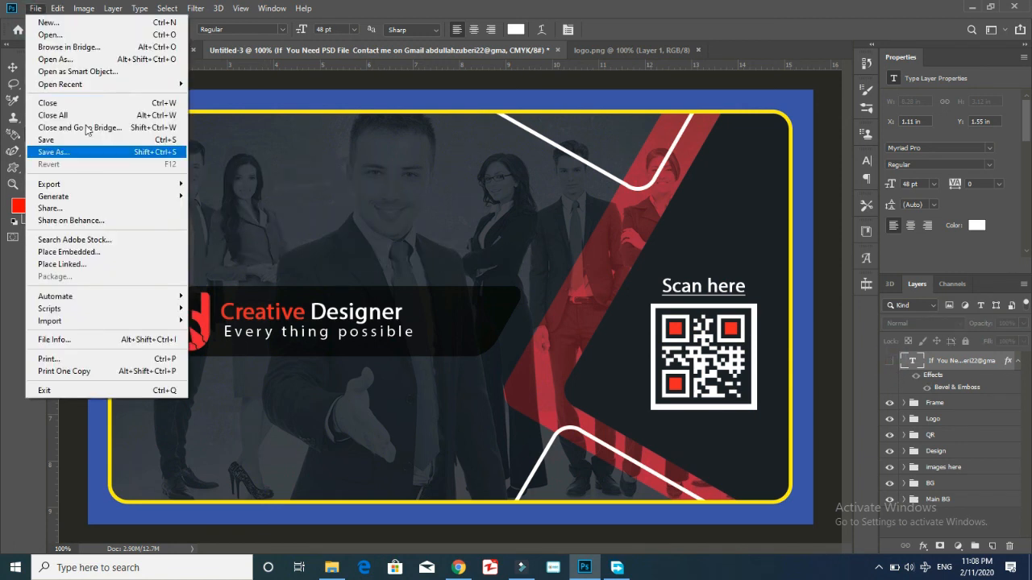
{"action": "left_click", "coordinate": [73, 153]}
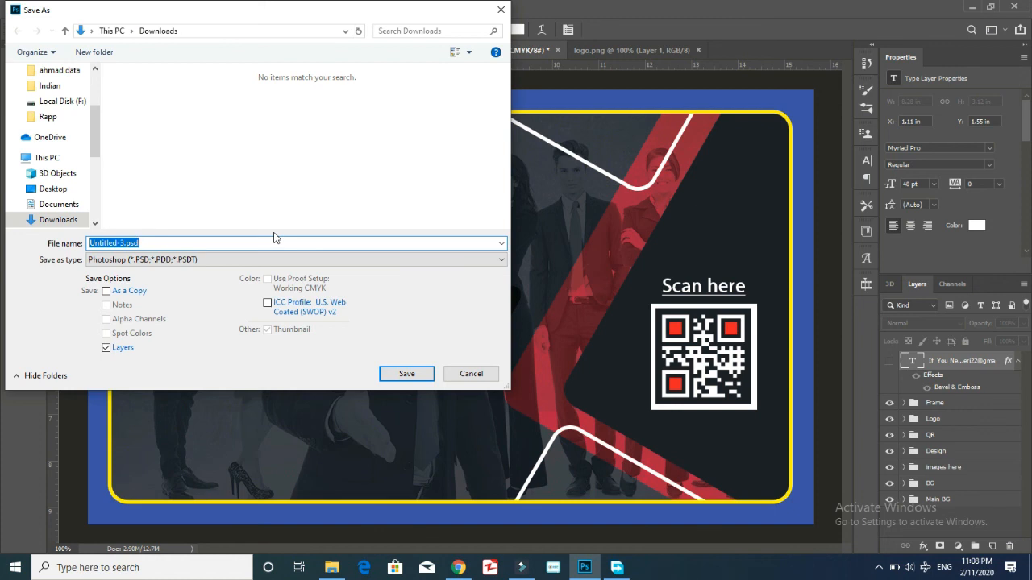
{"action": "type", "text": "PSD File"}
{"action": "left_click", "coordinate": [53, 189]}
{"action": "left_click", "coordinate": [407, 374]}
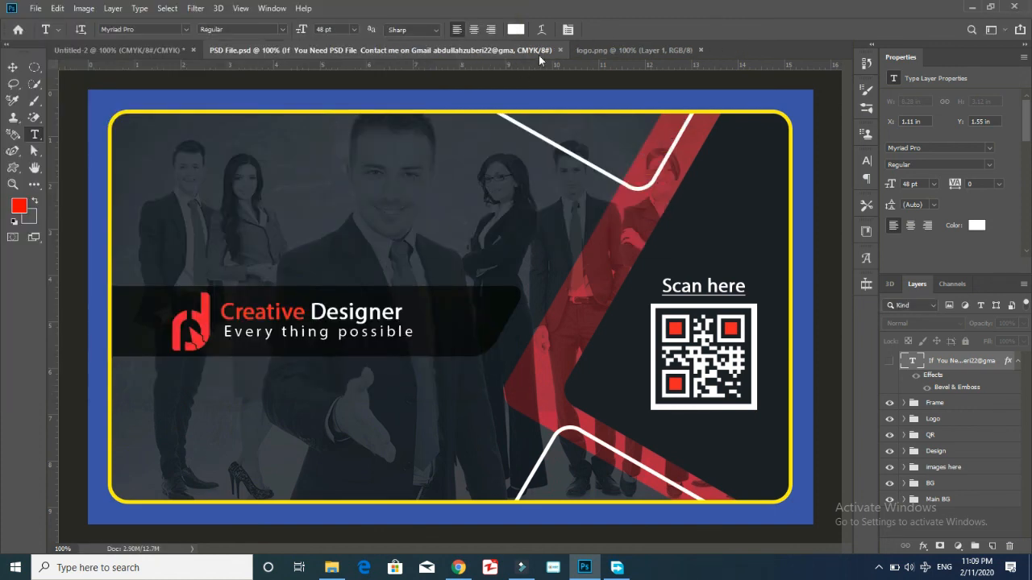
Hide the contact message text layer in the Layers panel.
{"action": "left_click", "coordinate": [879, 567]}
{"action": "right_click", "coordinate": [854, 541]}
{"action": "left_click", "coordinate": [882, 480]}
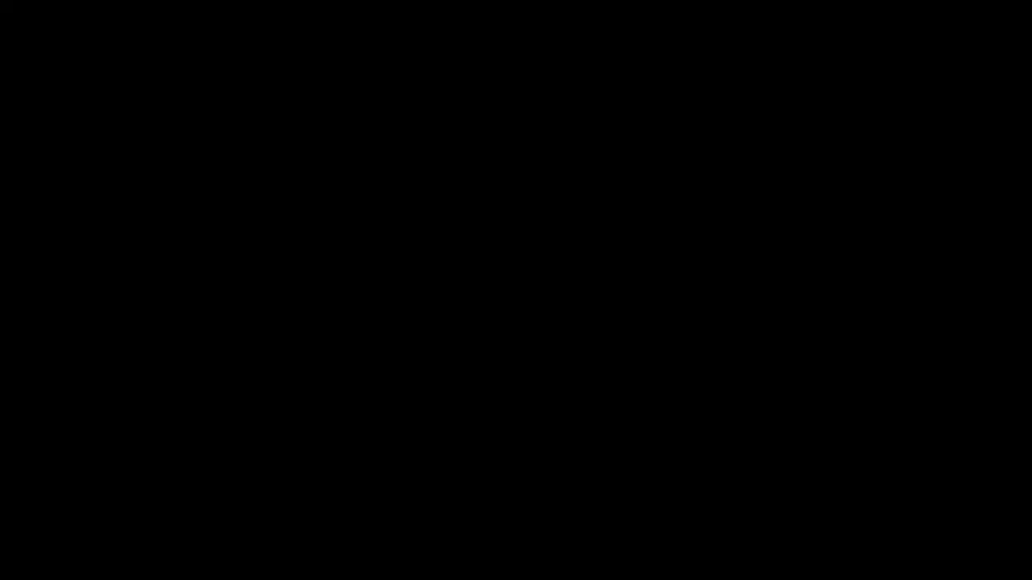